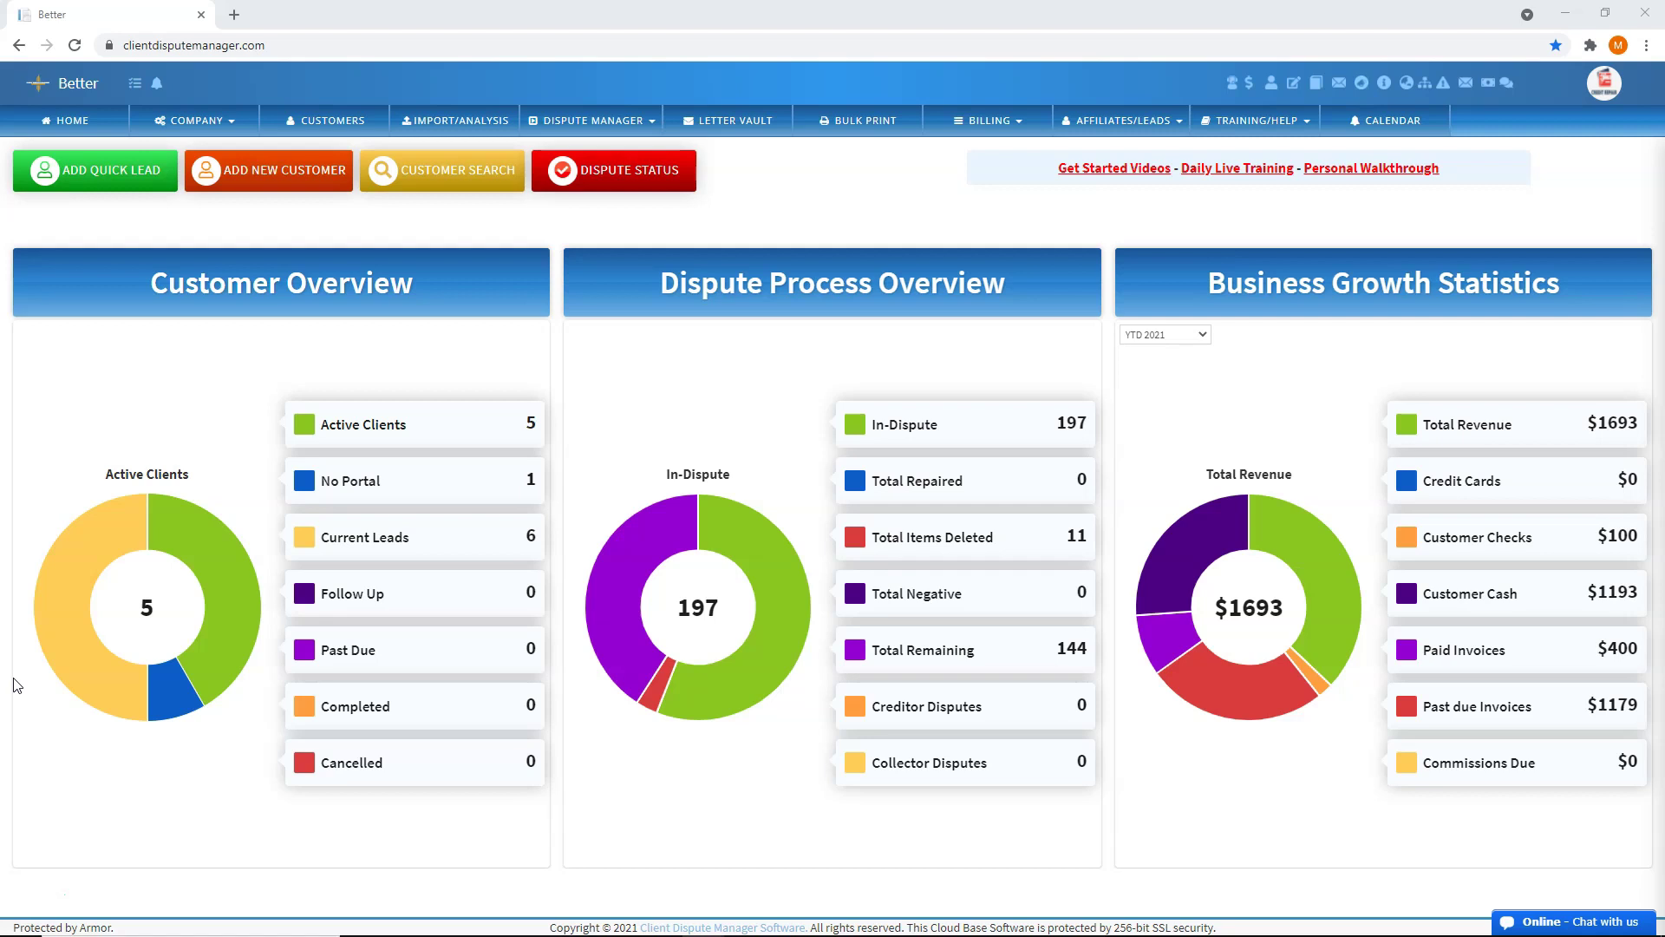
# Step: Open the dispute process for the customer and go to the Add Item page listing the reported accounts
pyautogui.click(608, 126)
pyautogui.click(597, 165)
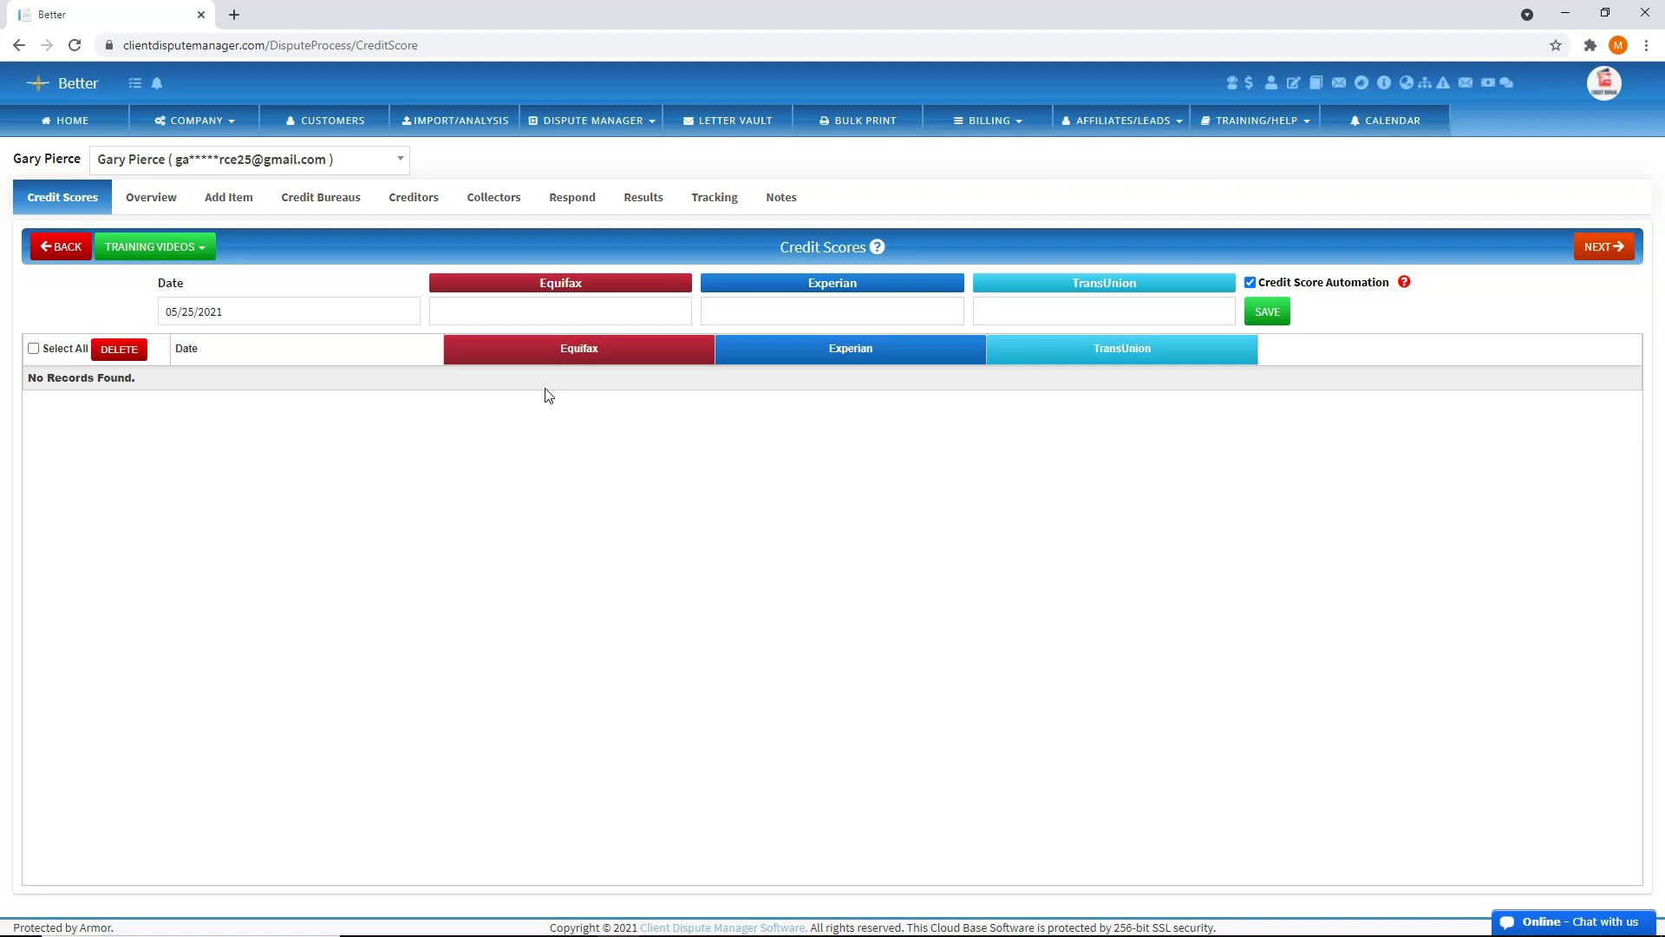
pyautogui.click(347, 198)
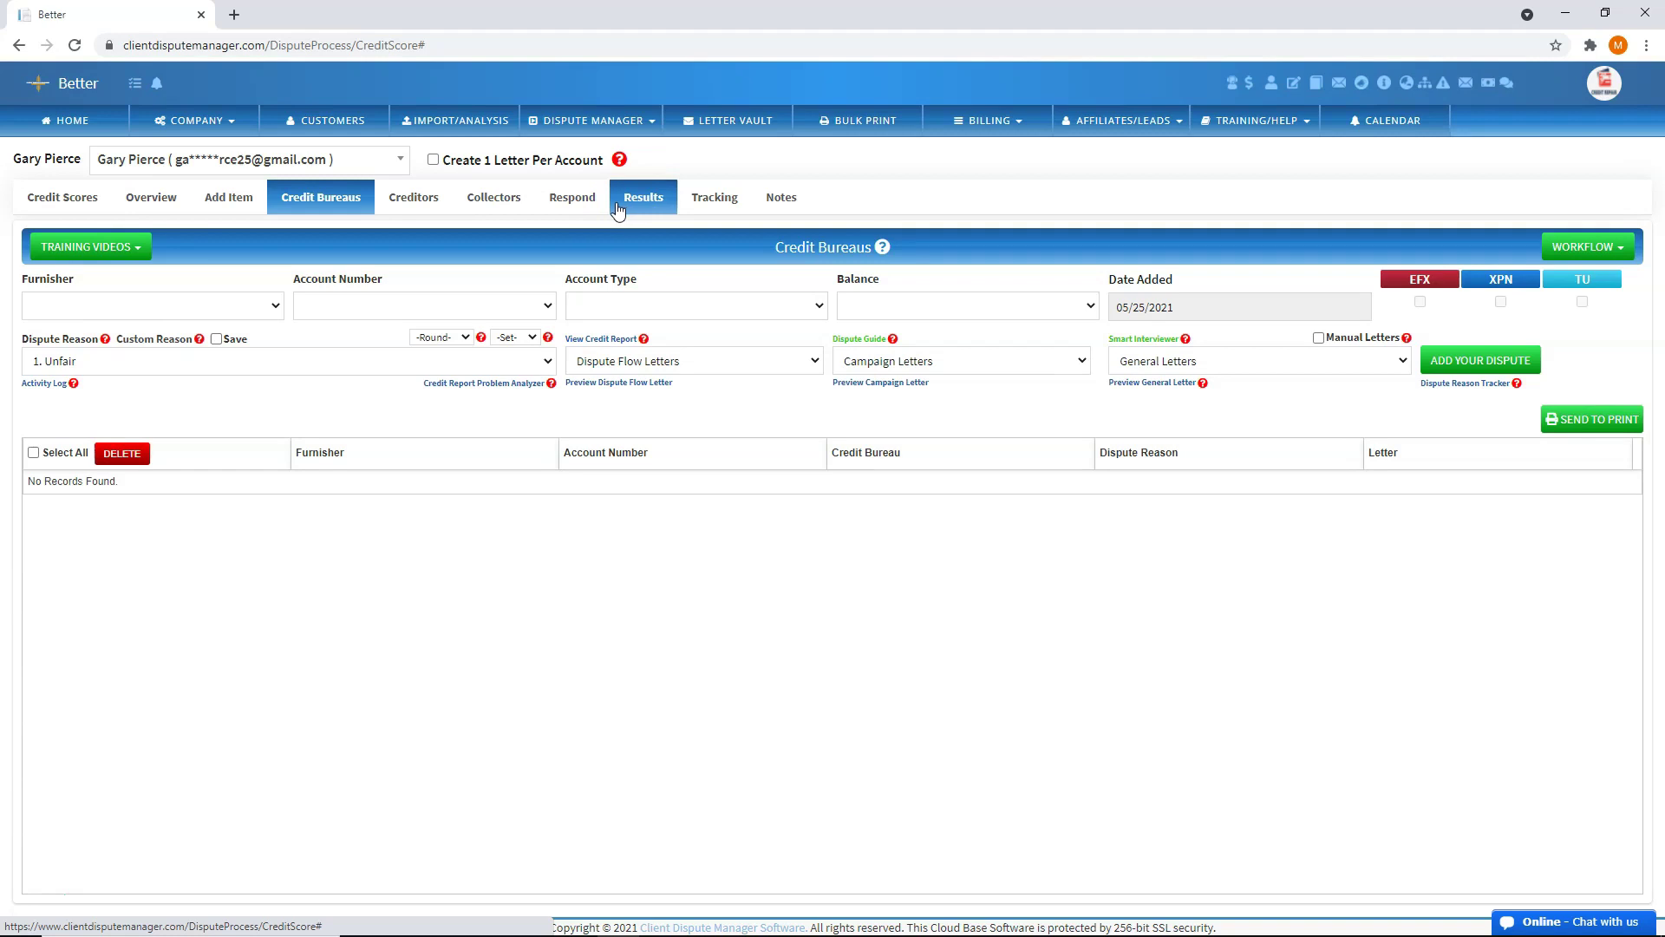
pyautogui.click(208, 200)
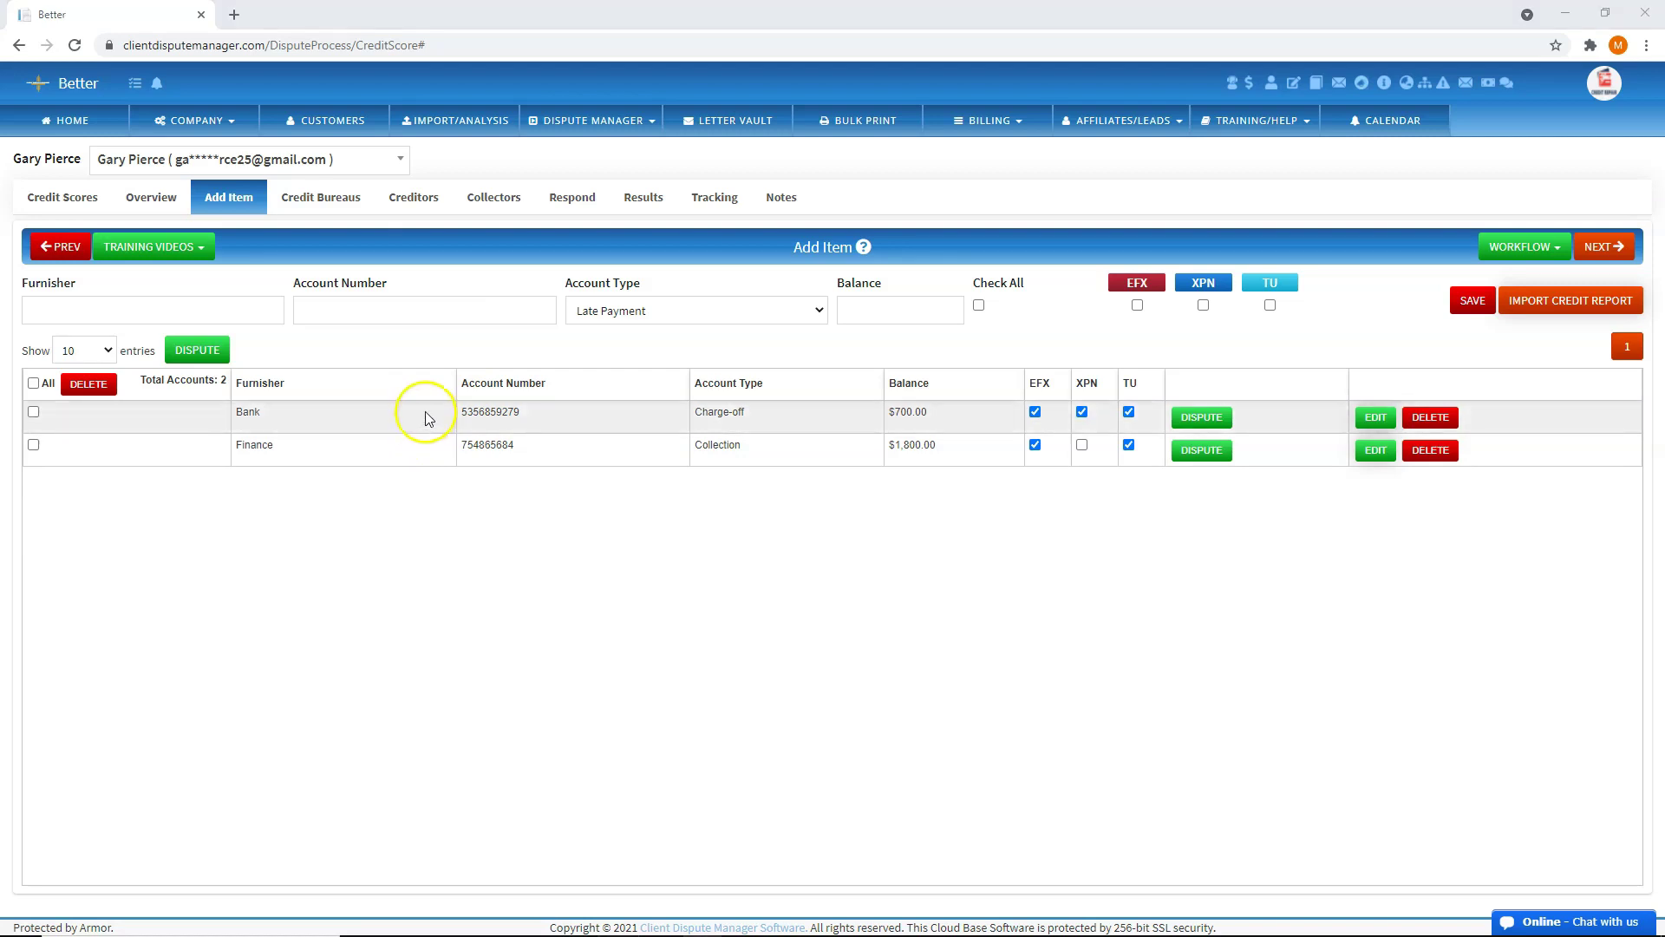
pyautogui.click(185, 249)
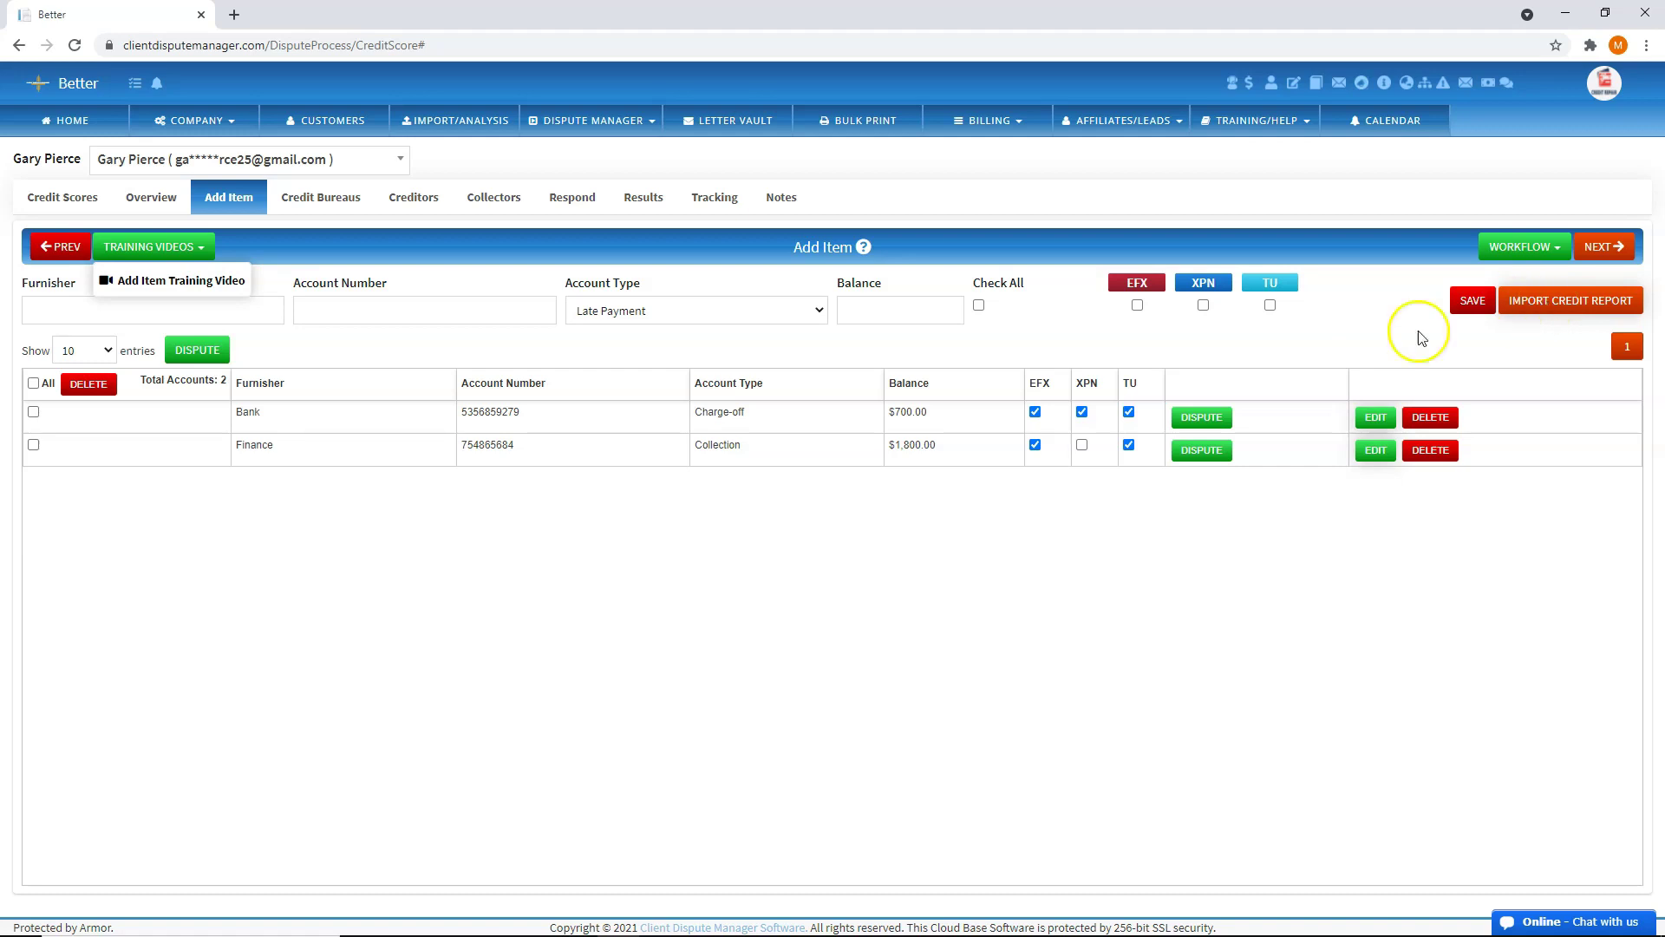
pyautogui.click(918, 604)
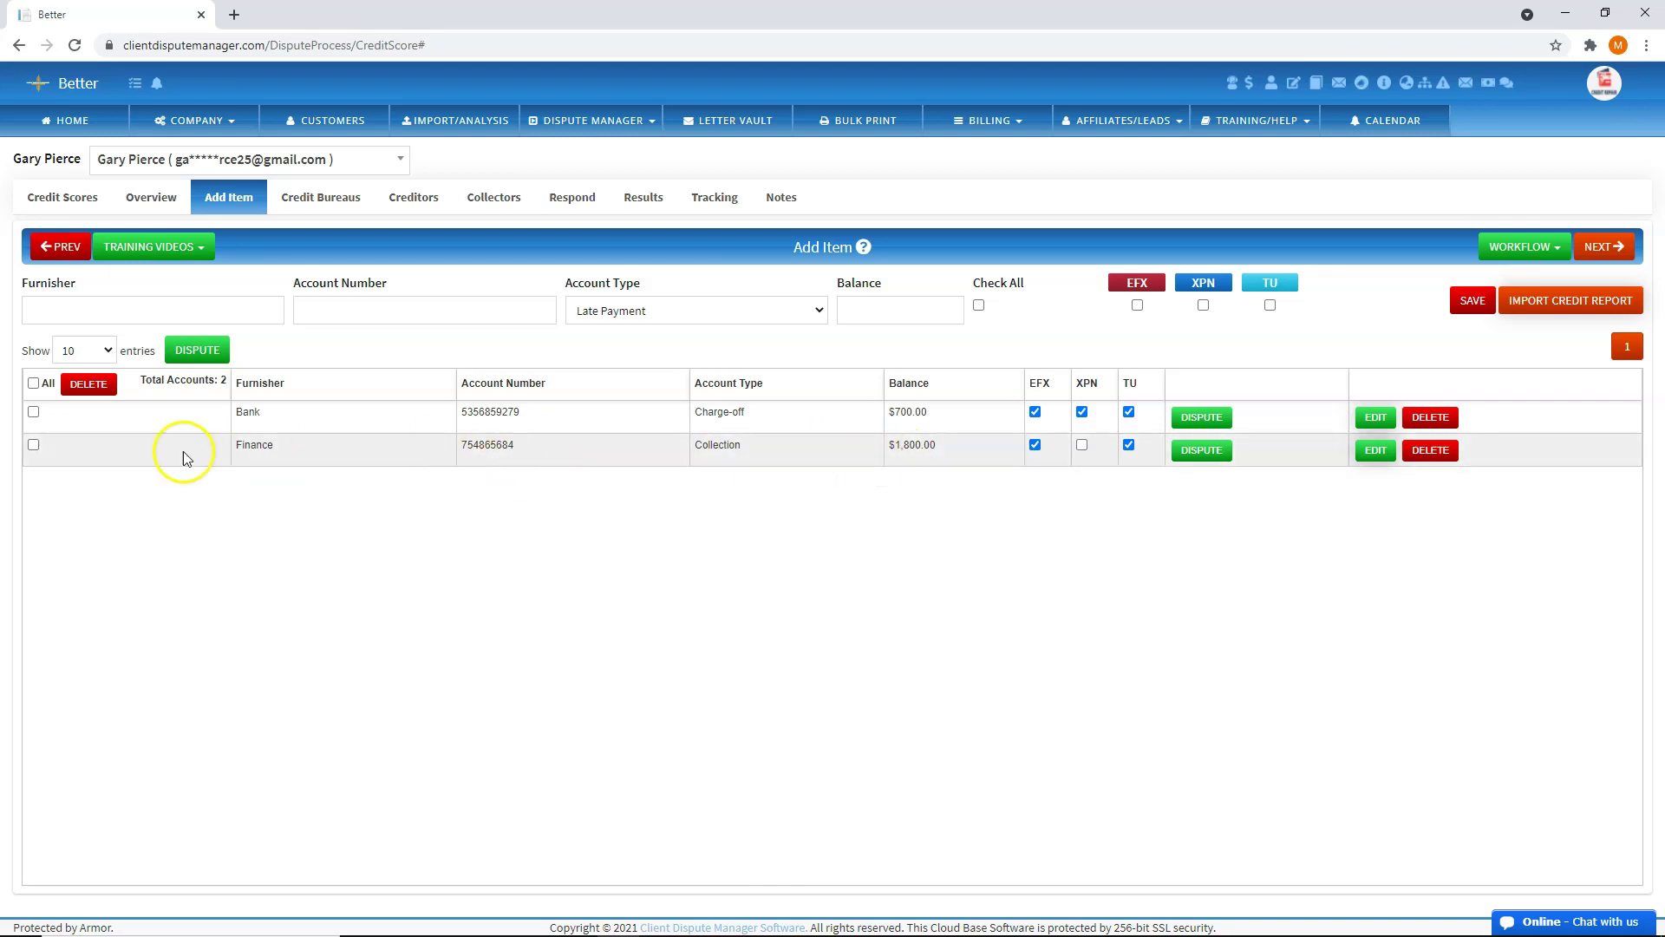
# Step: Mark the Bank charge-off and Finance collection accounts for dispute and open the Credit Bureaus page
pyautogui.click(33, 412)
pyautogui.click(33, 445)
pyautogui.click(1202, 420)
pyautogui.click(1201, 449)
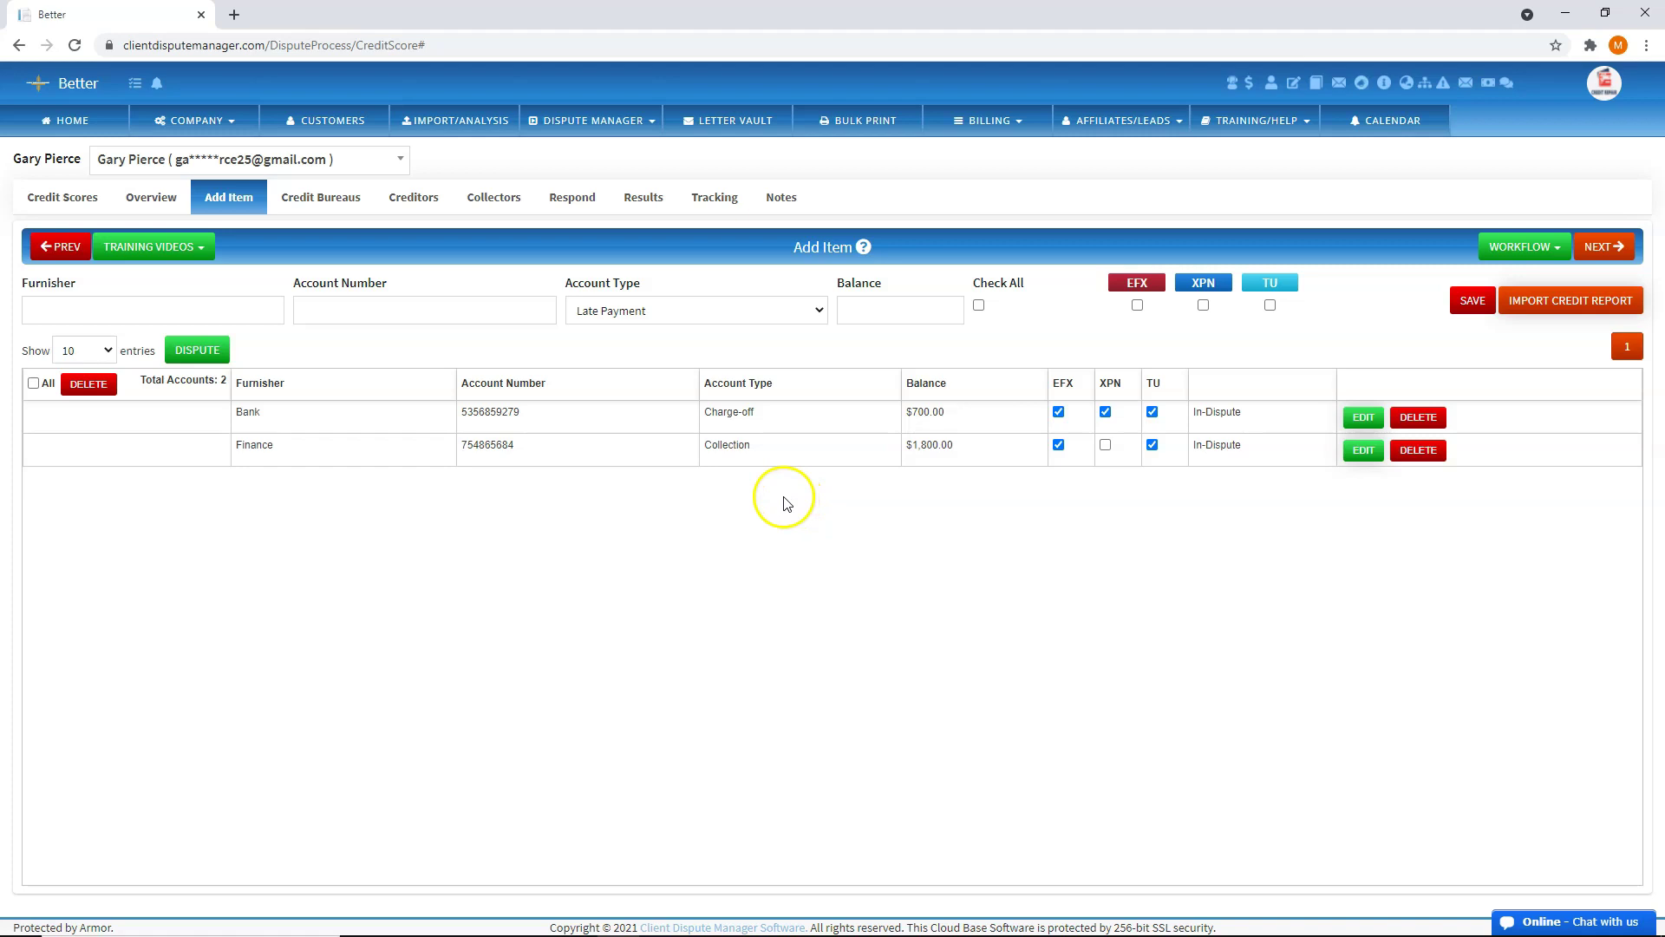
pyautogui.click(331, 204)
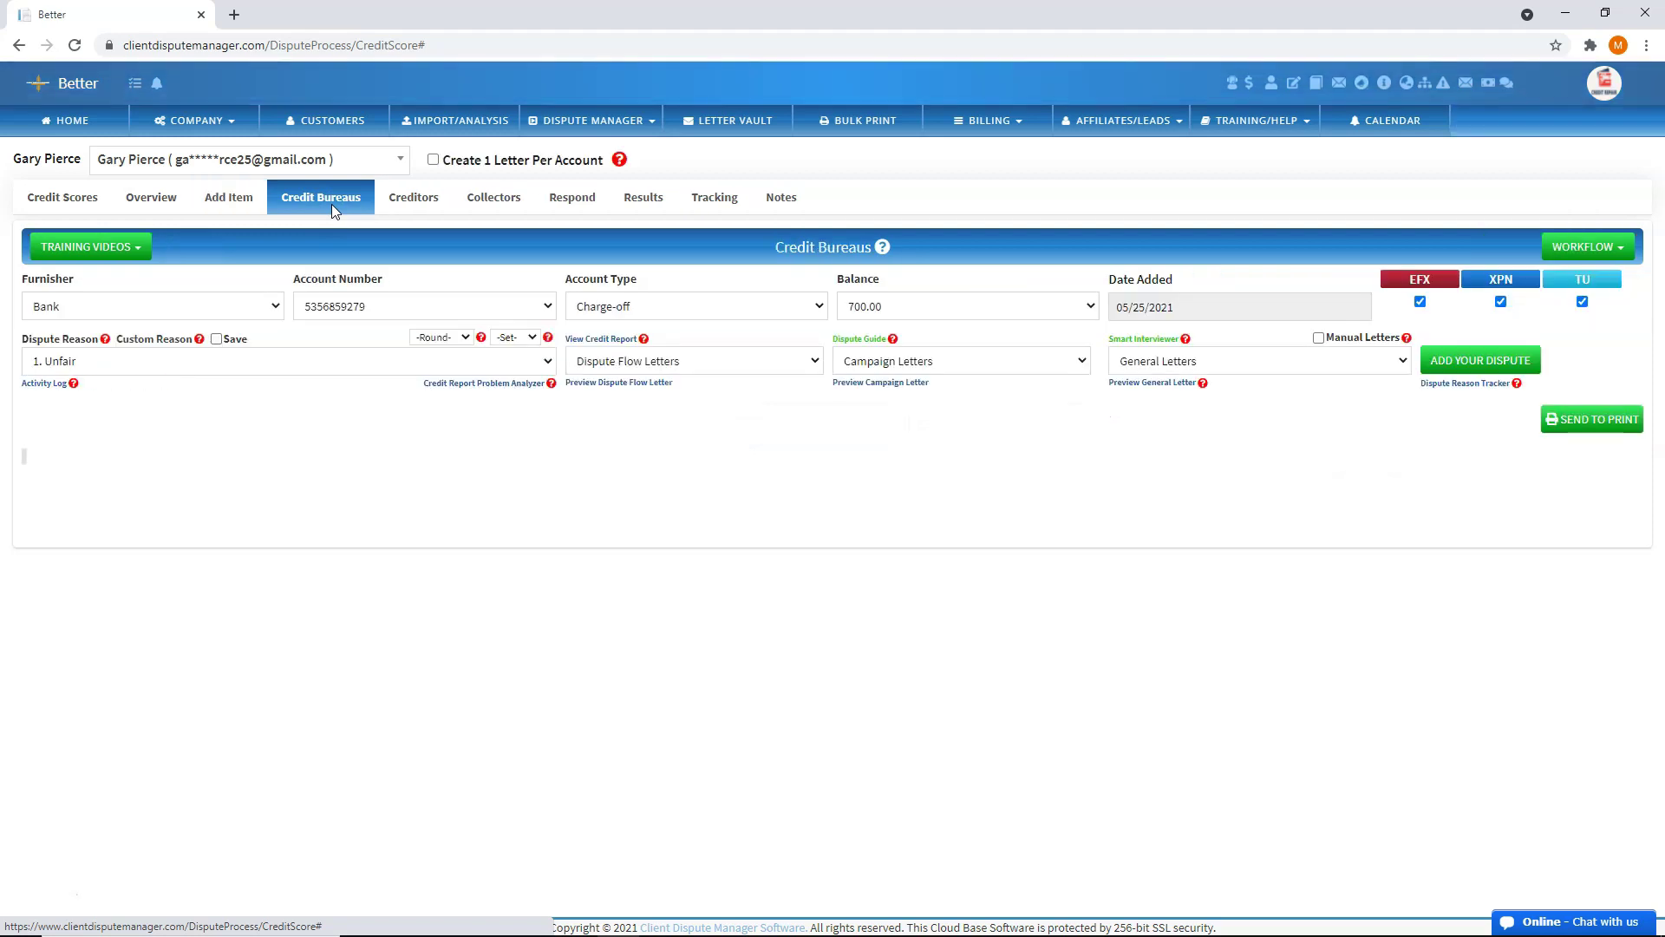
# Step: Check the furnisher, account number, account type and balance choices for the Bank charge-off account
pyautogui.click(135, 247)
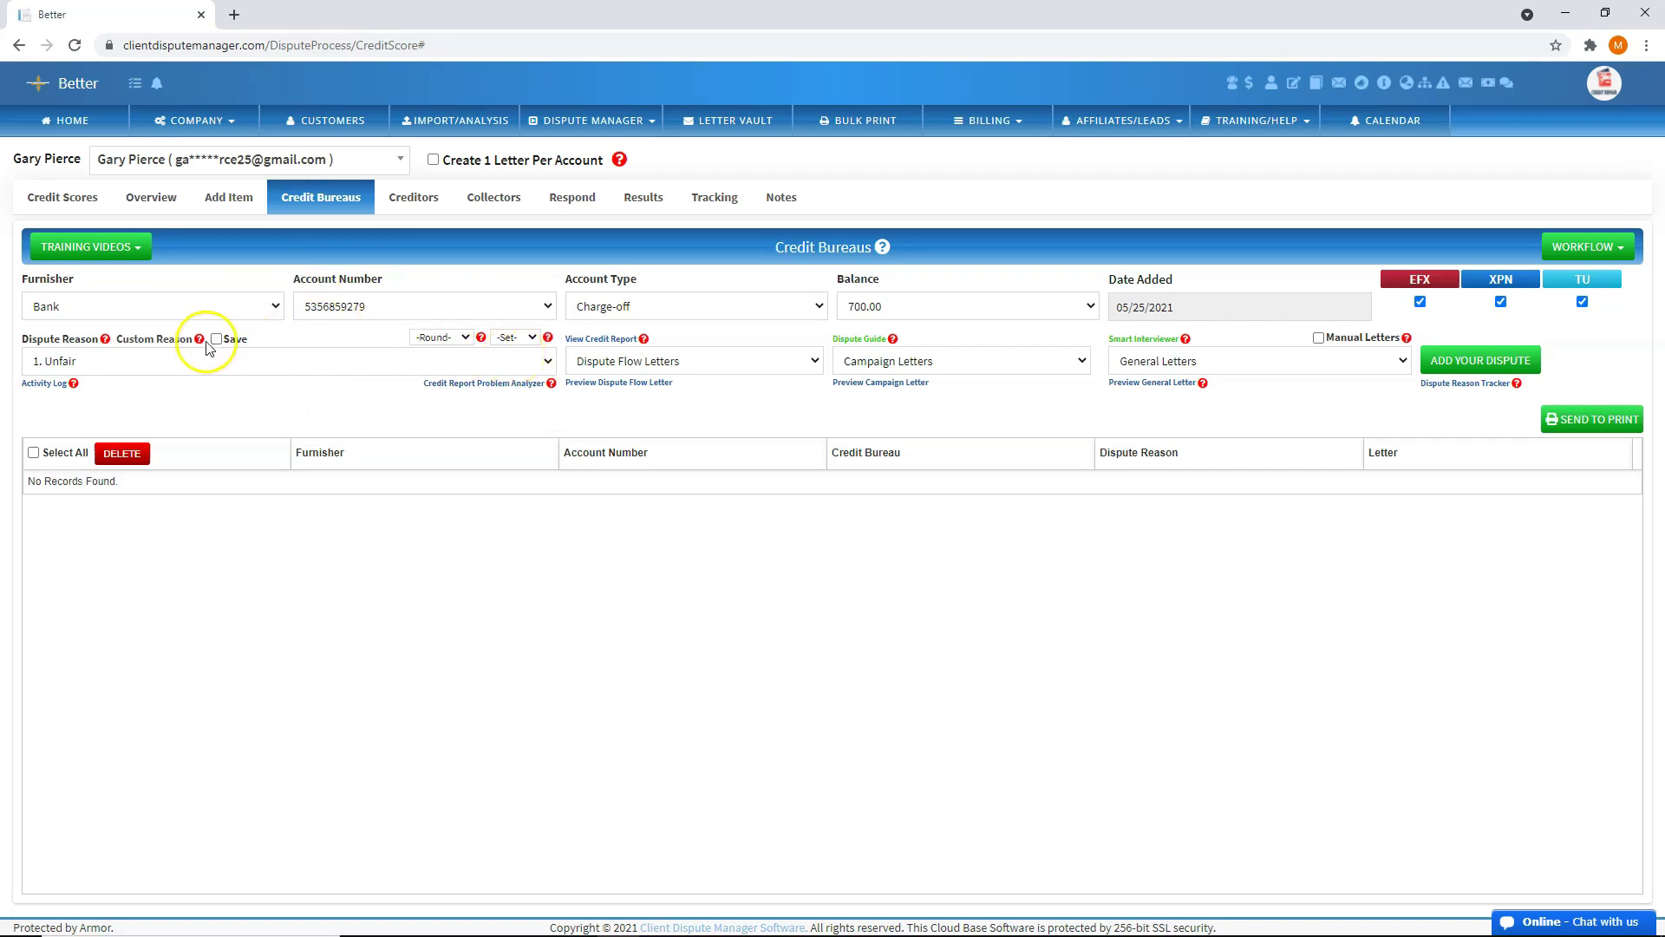
pyautogui.click(241, 310)
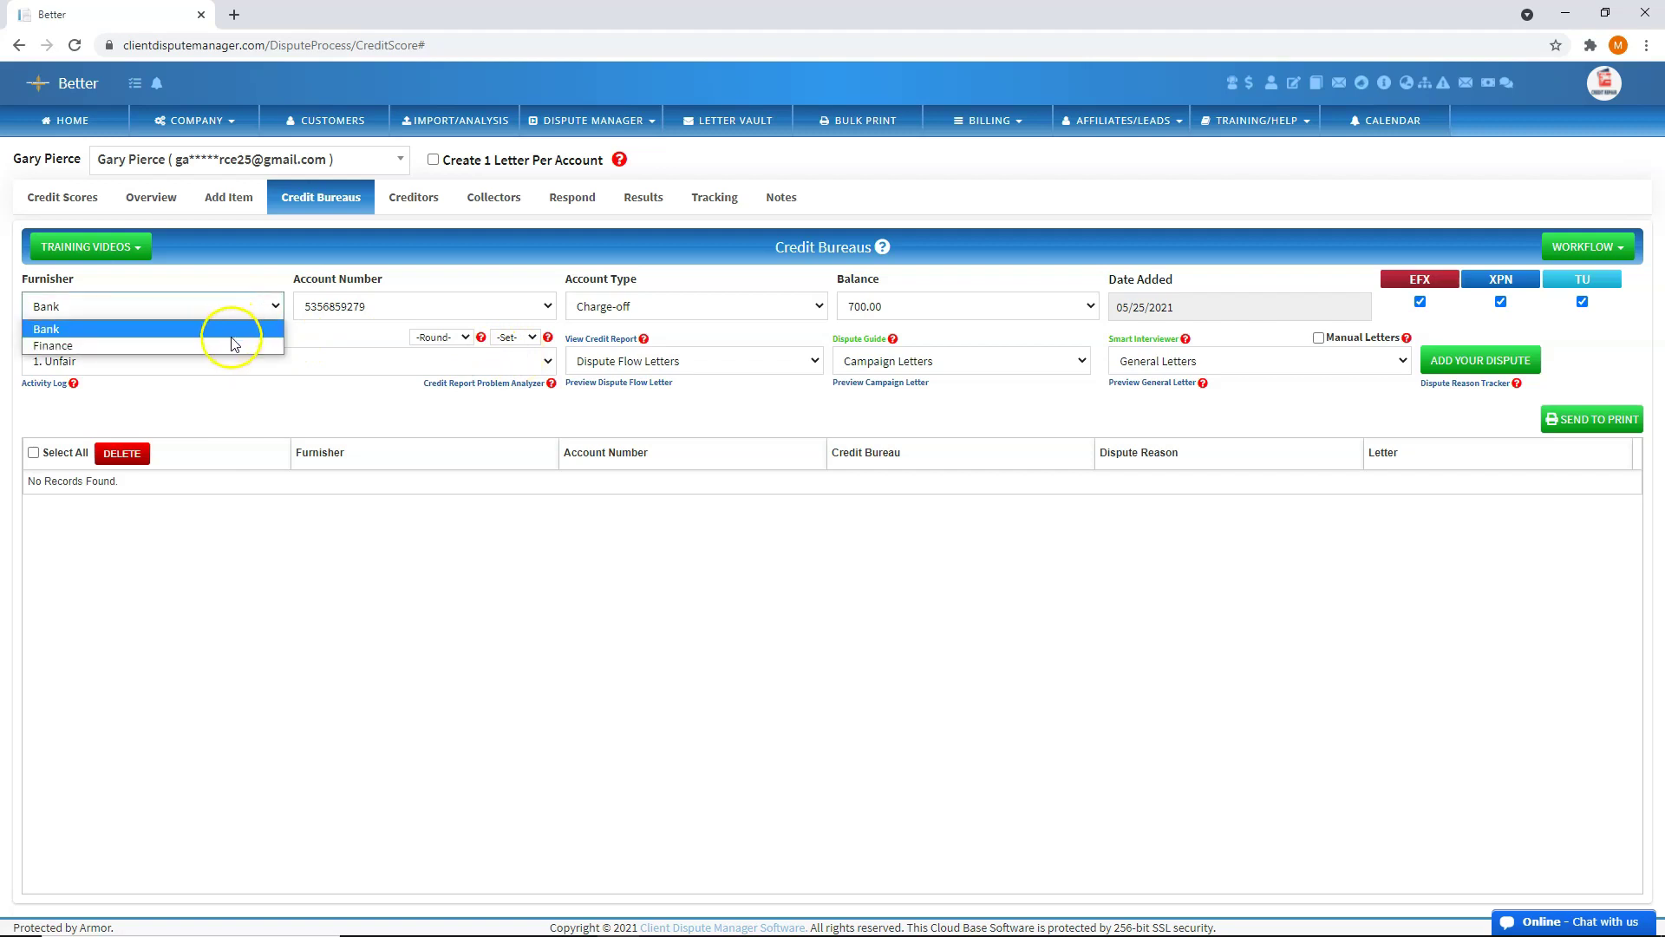
pyautogui.click(353, 306)
pyautogui.click(356, 306)
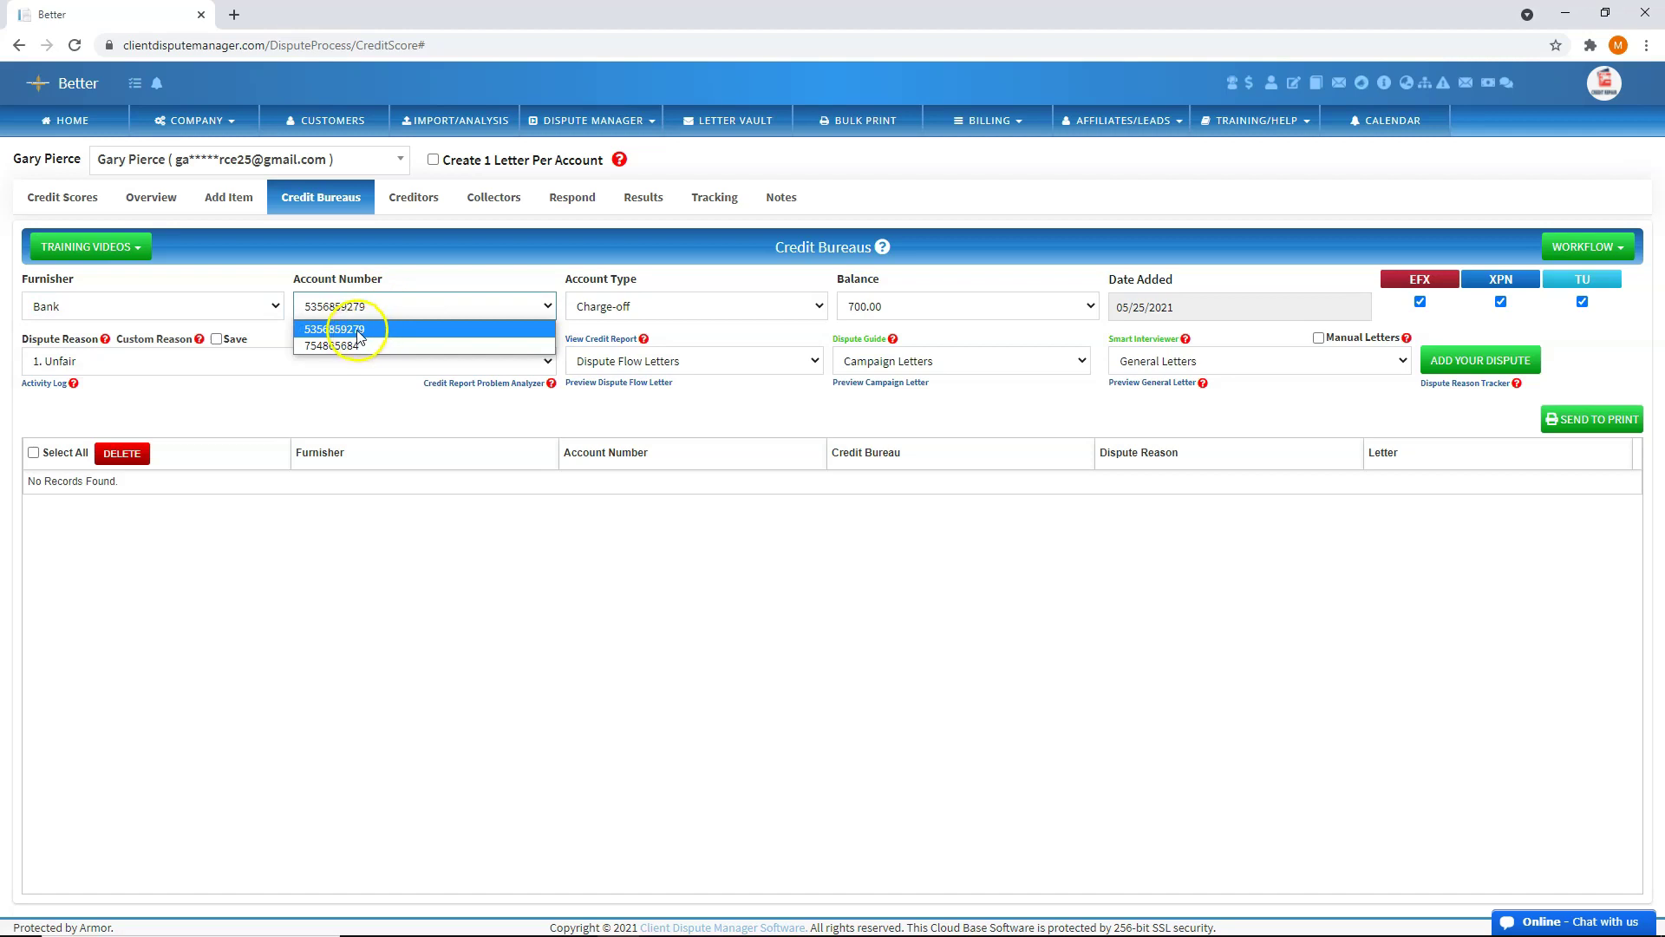
pyautogui.click(648, 307)
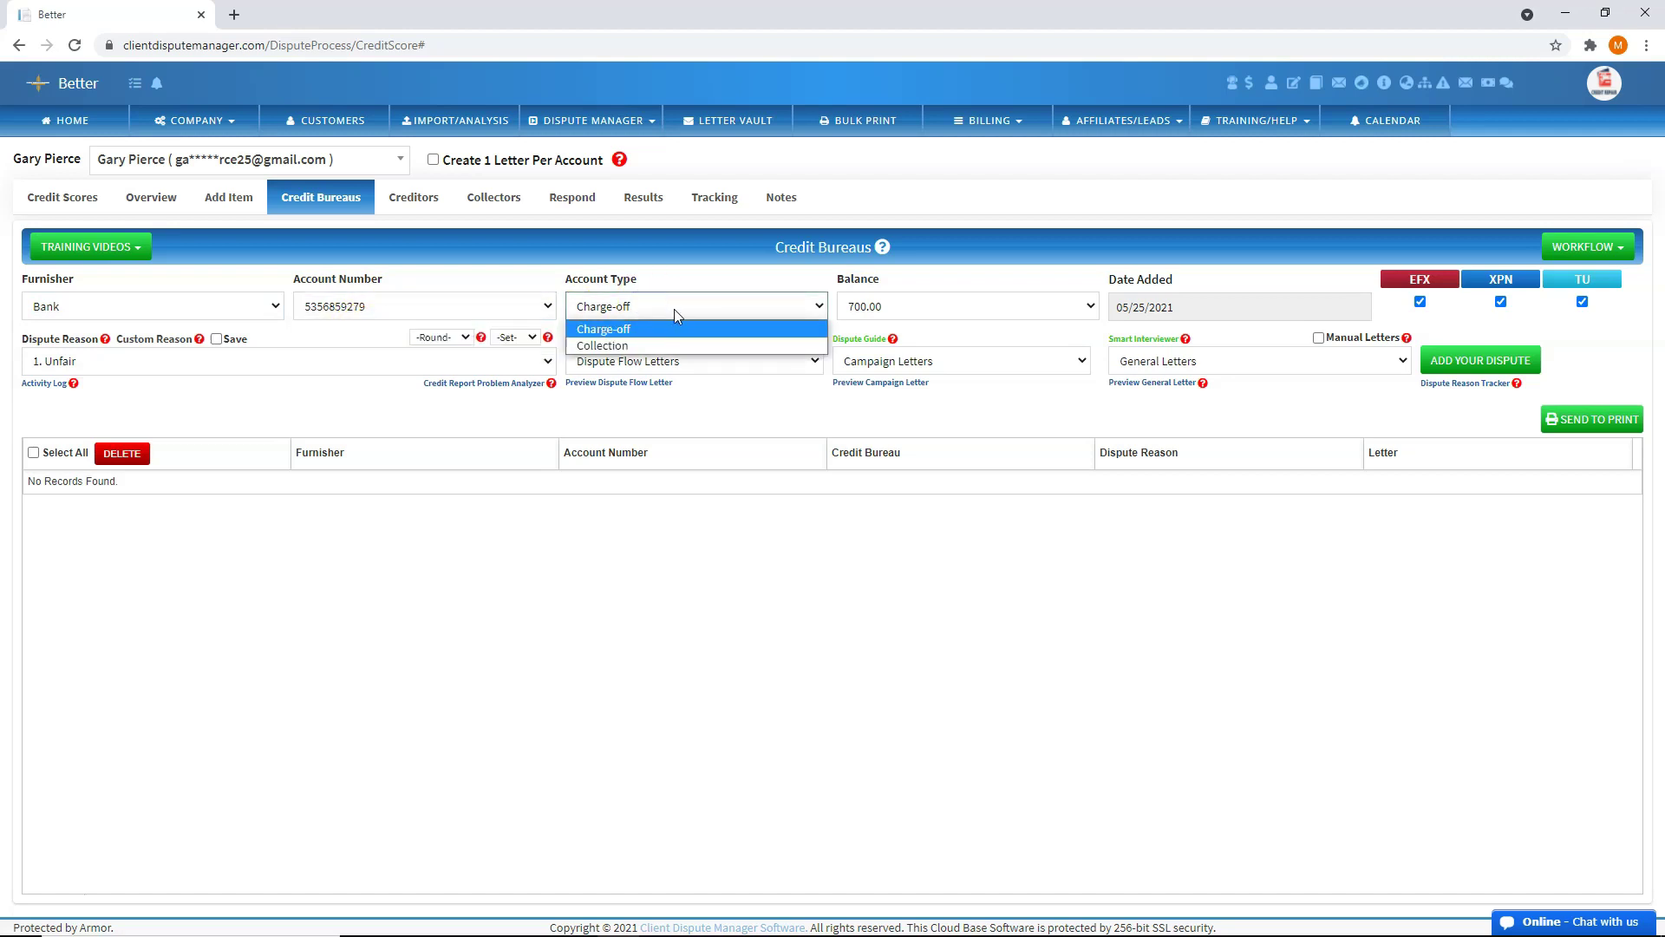
pyautogui.click(710, 328)
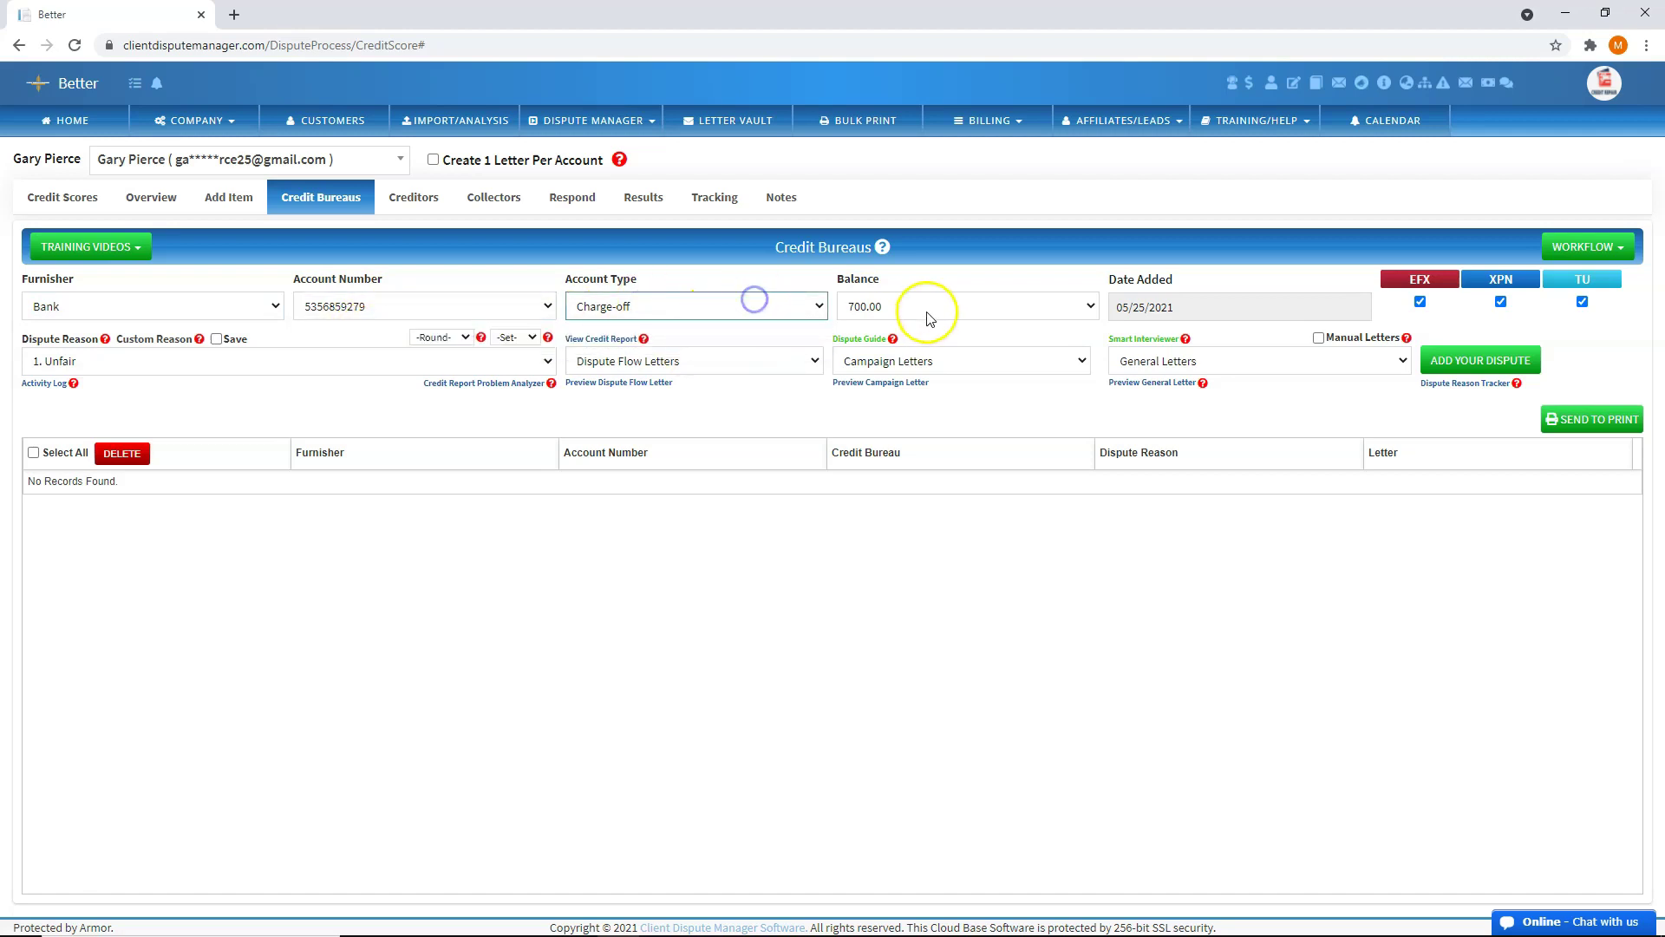
pyautogui.click(928, 306)
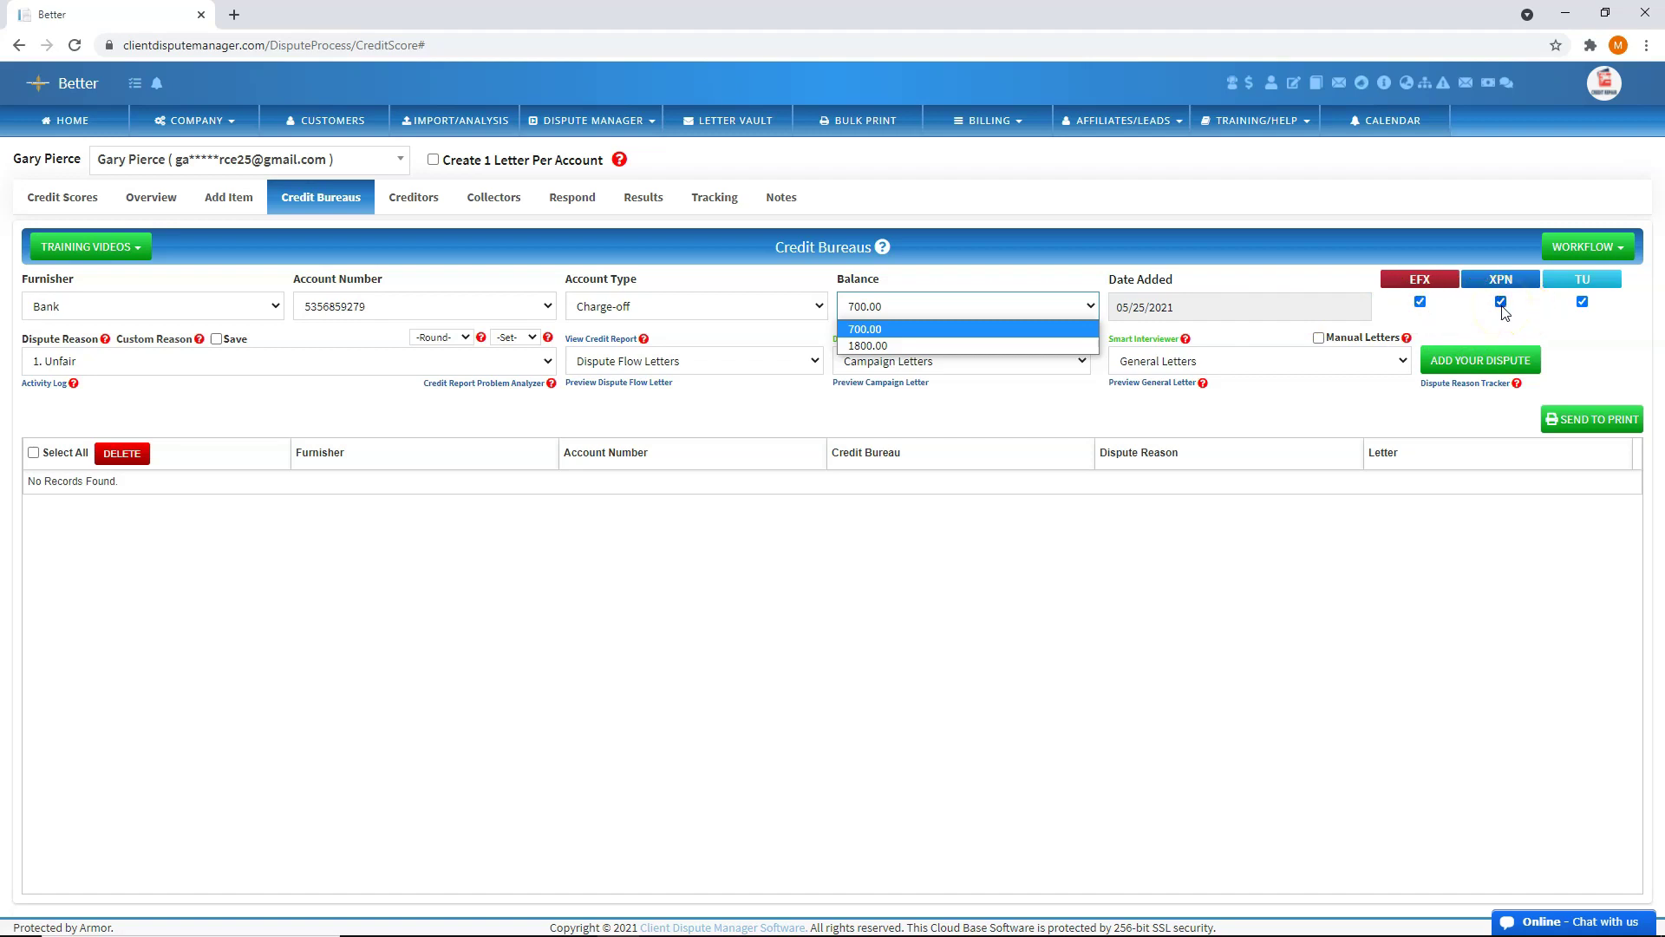
pyautogui.click(1445, 317)
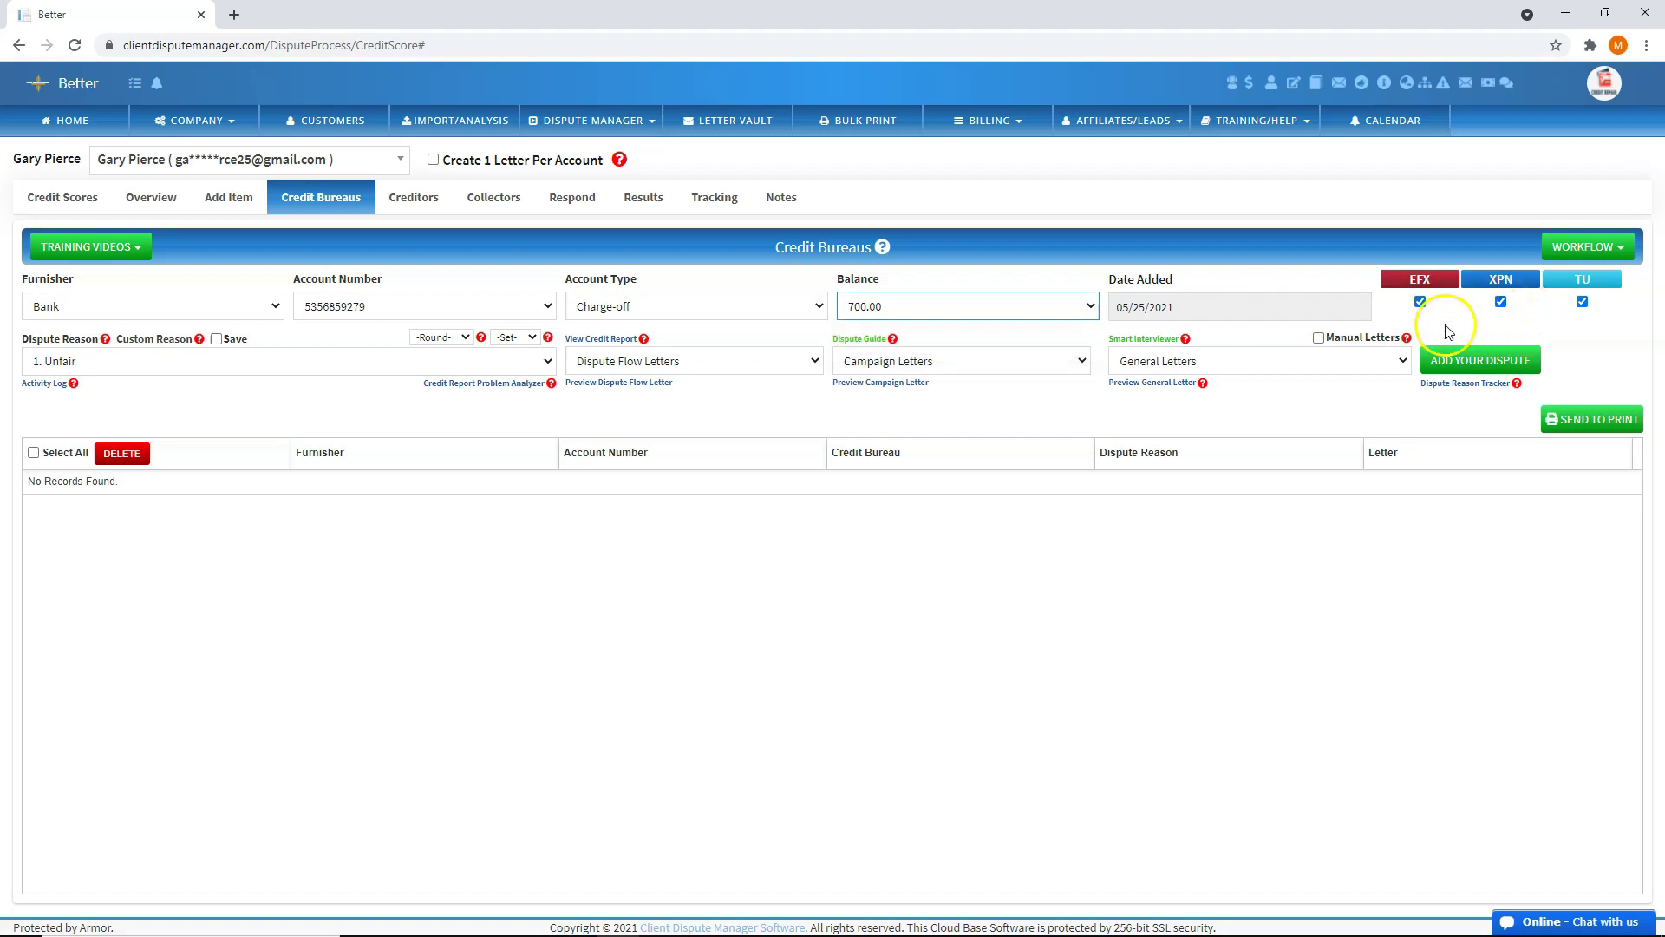
# Step: Set the dispute round to 1 for the Bank charge-off account
pyautogui.click(465, 340)
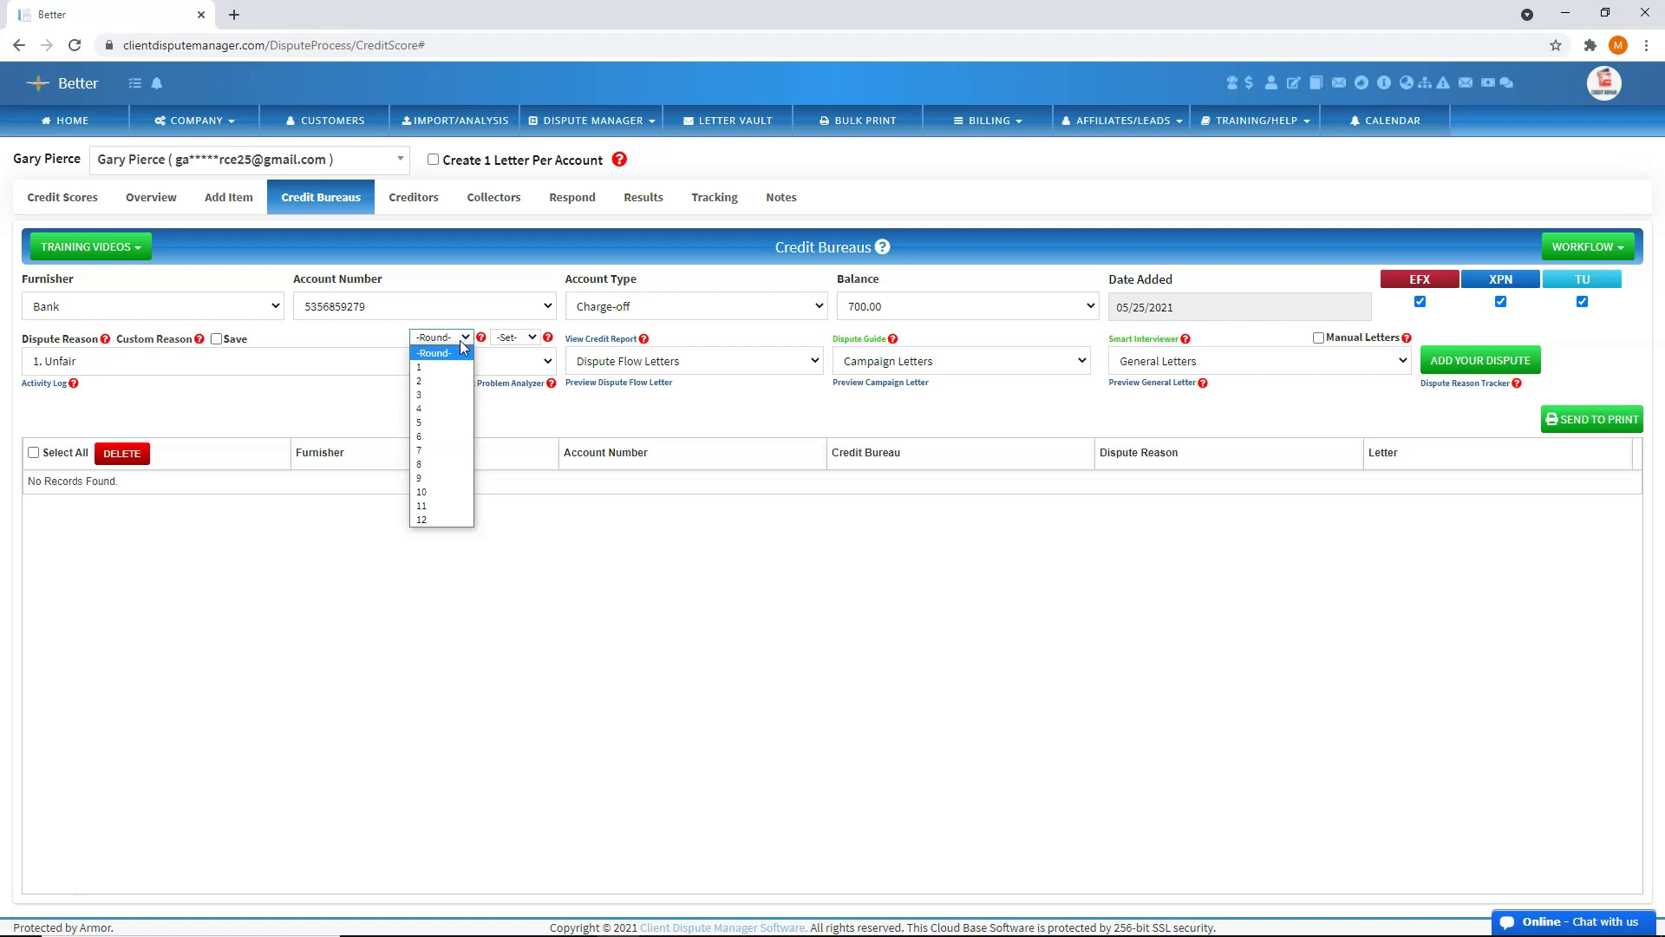
pyautogui.click(425, 368)
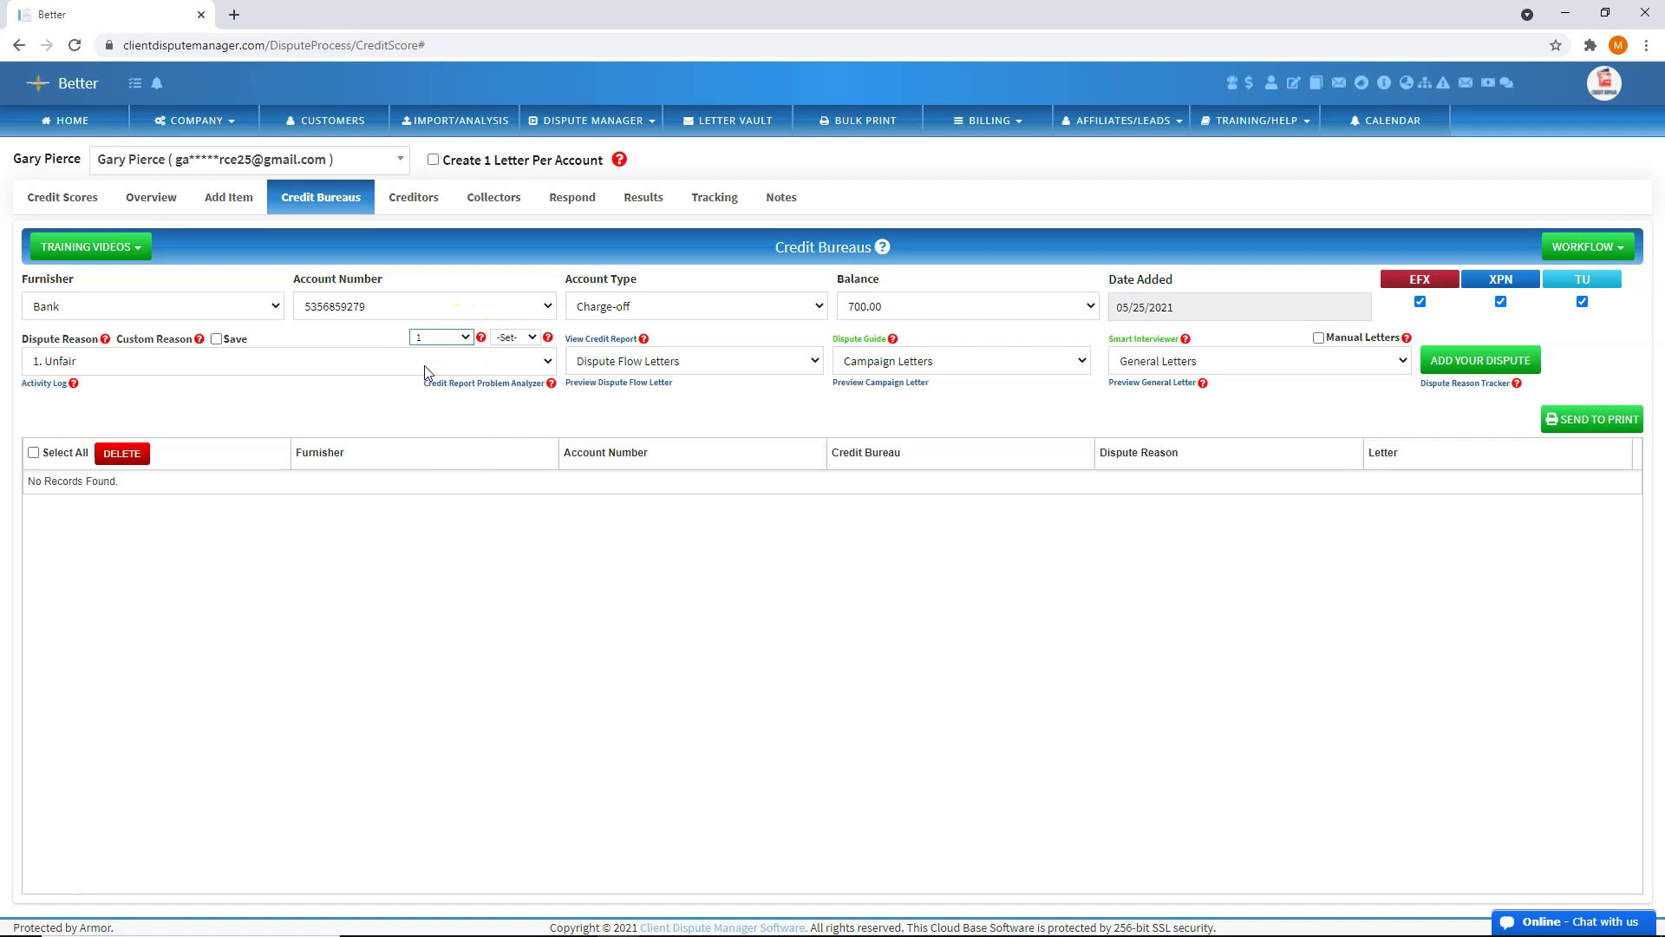
pyautogui.click(444, 336)
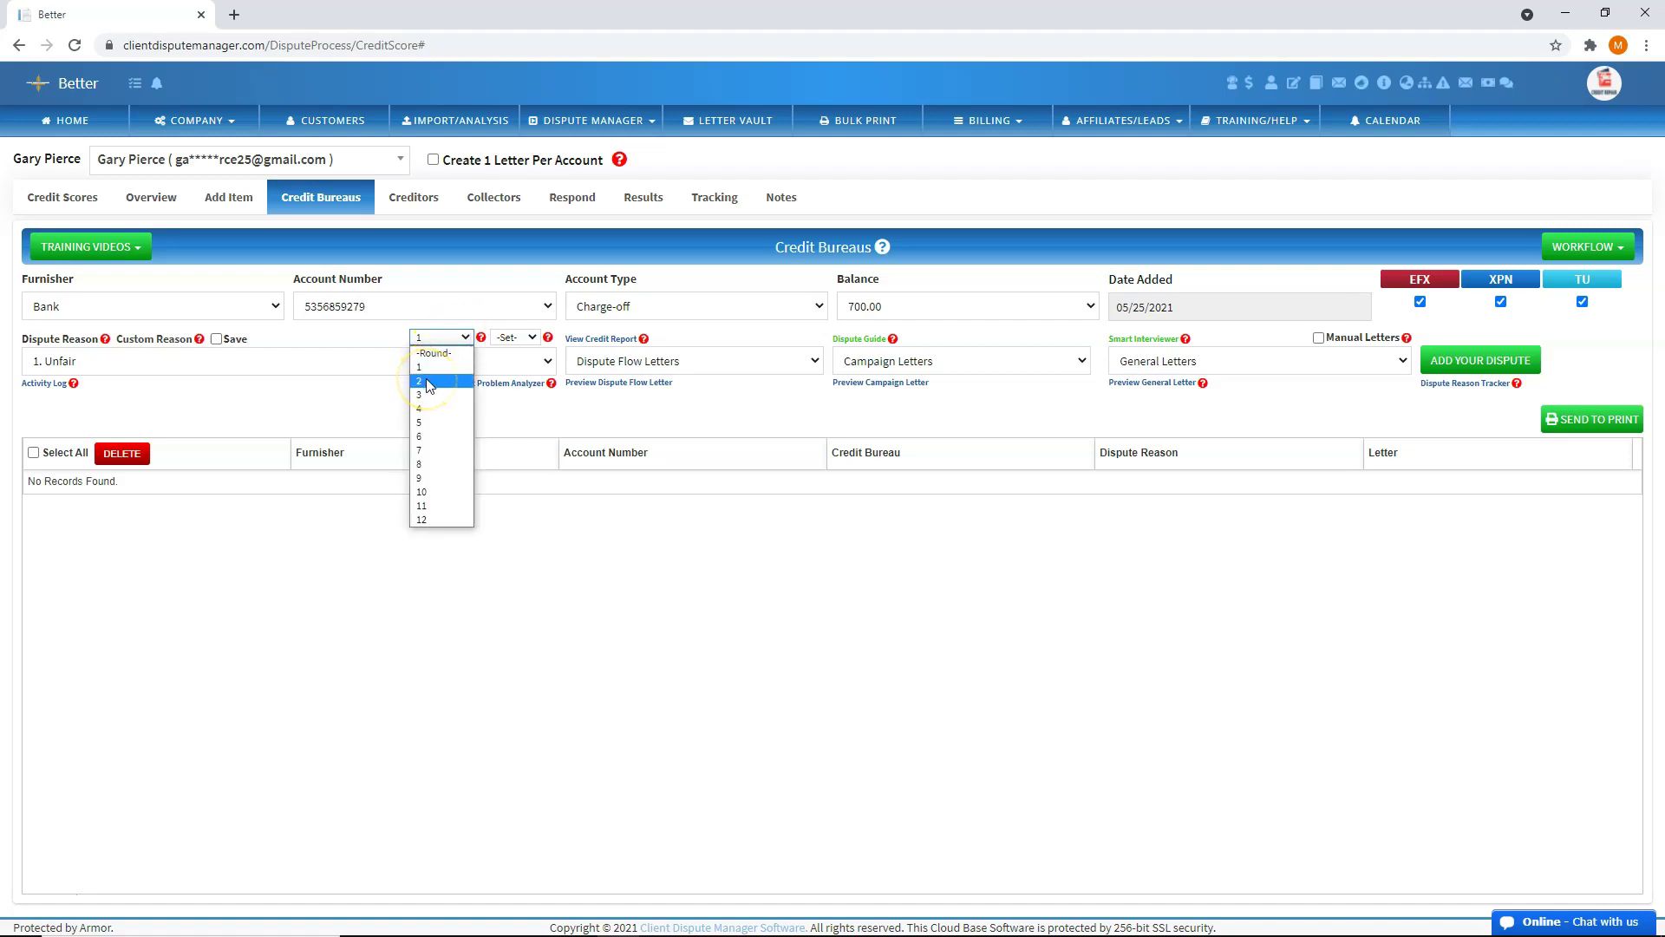
pyautogui.click(429, 385)
pyautogui.click(458, 335)
pyautogui.click(425, 367)
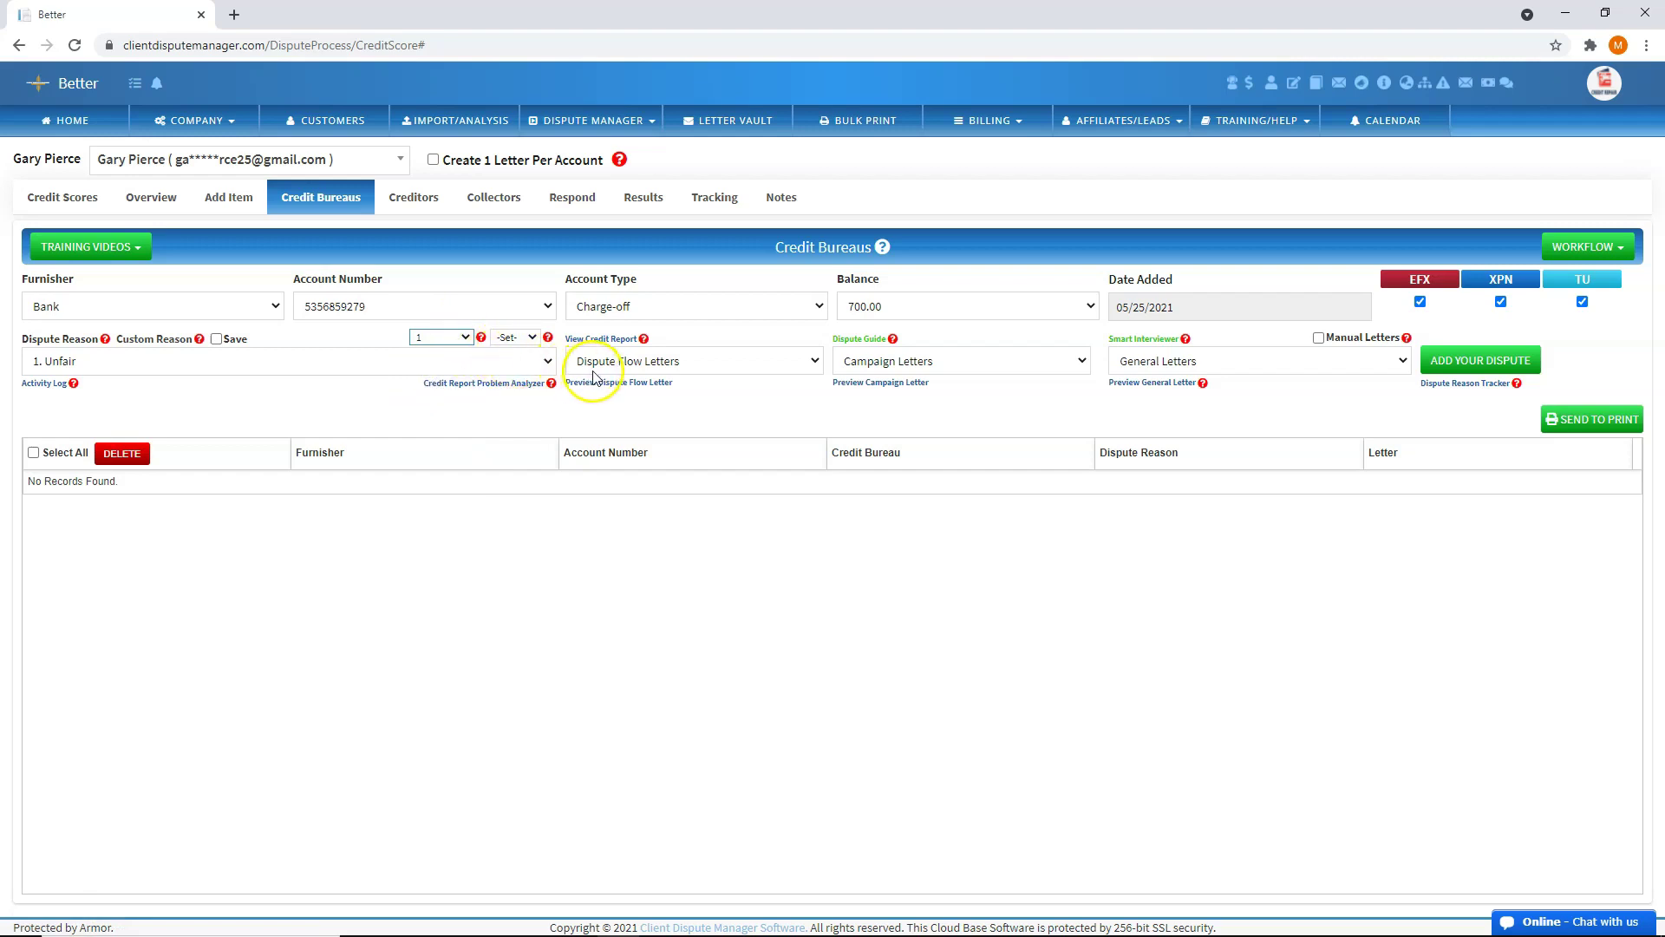
# Step: Choose set 1 for the Bank account's dispute
pyautogui.click(532, 338)
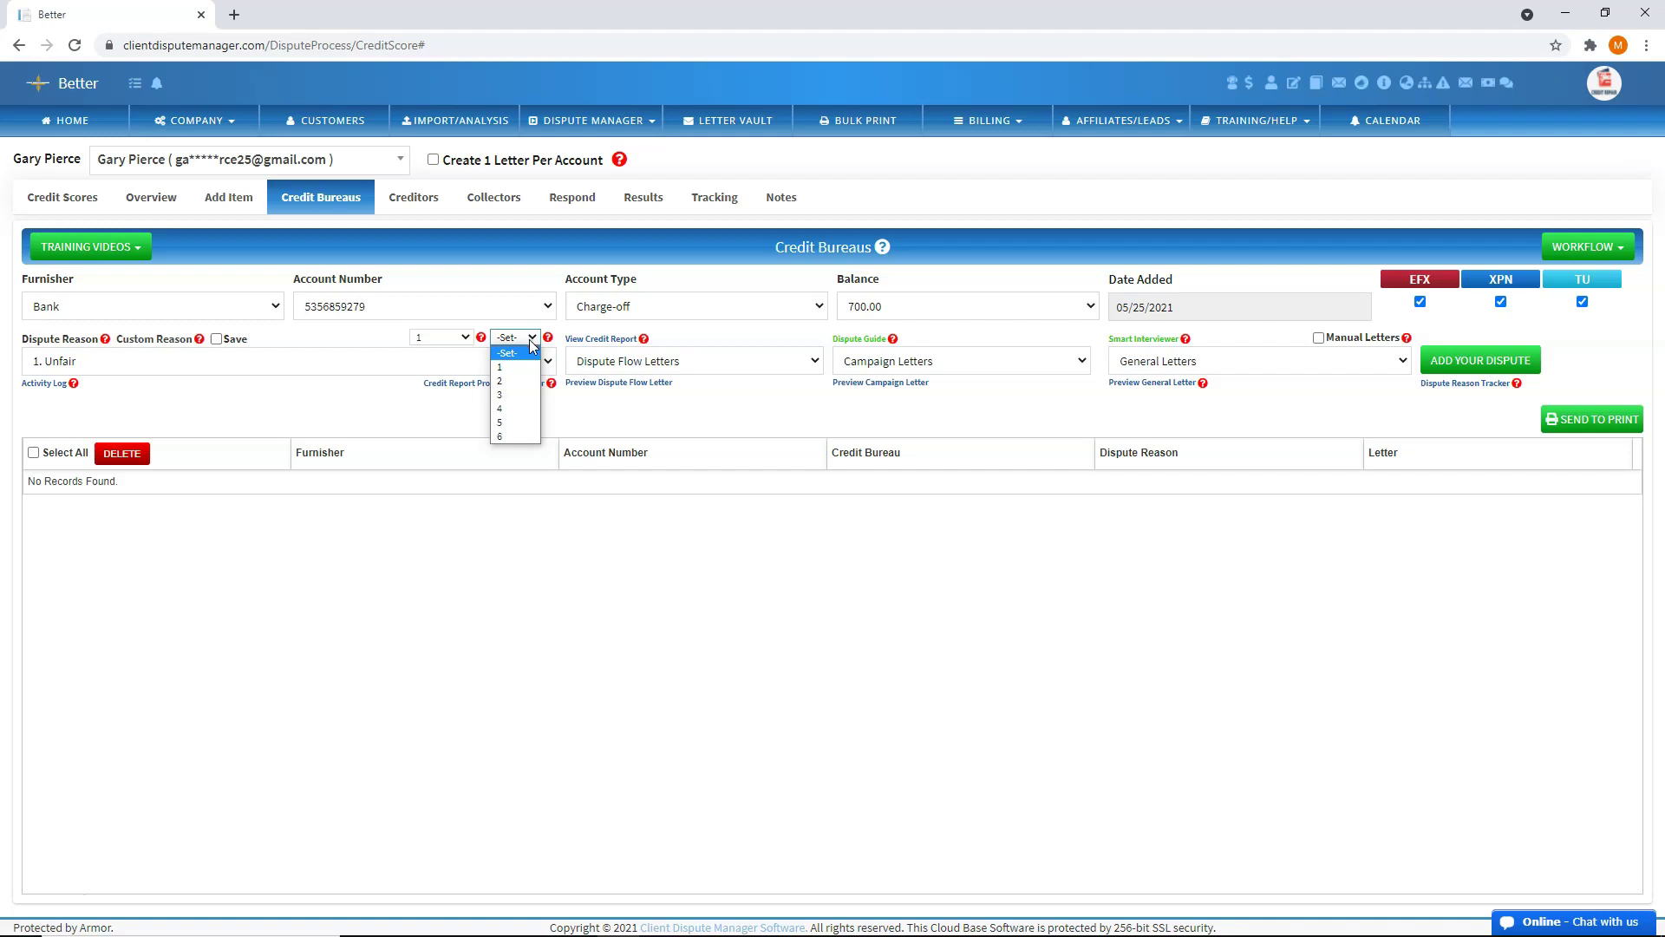
pyautogui.click(516, 369)
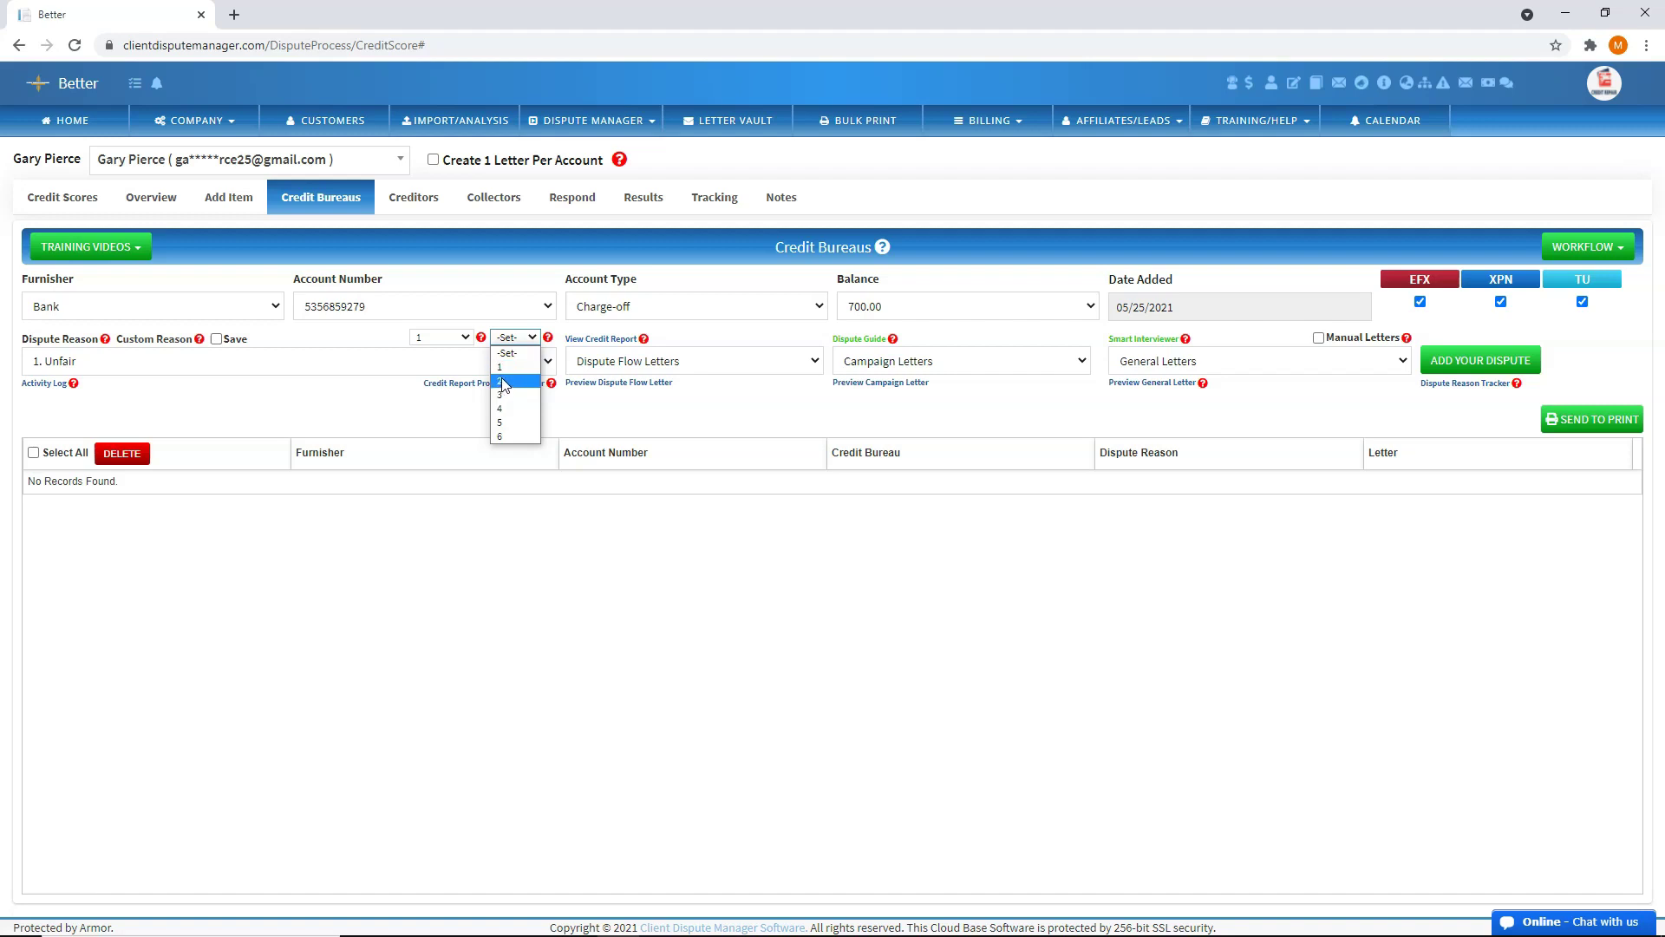
pyautogui.click(626, 422)
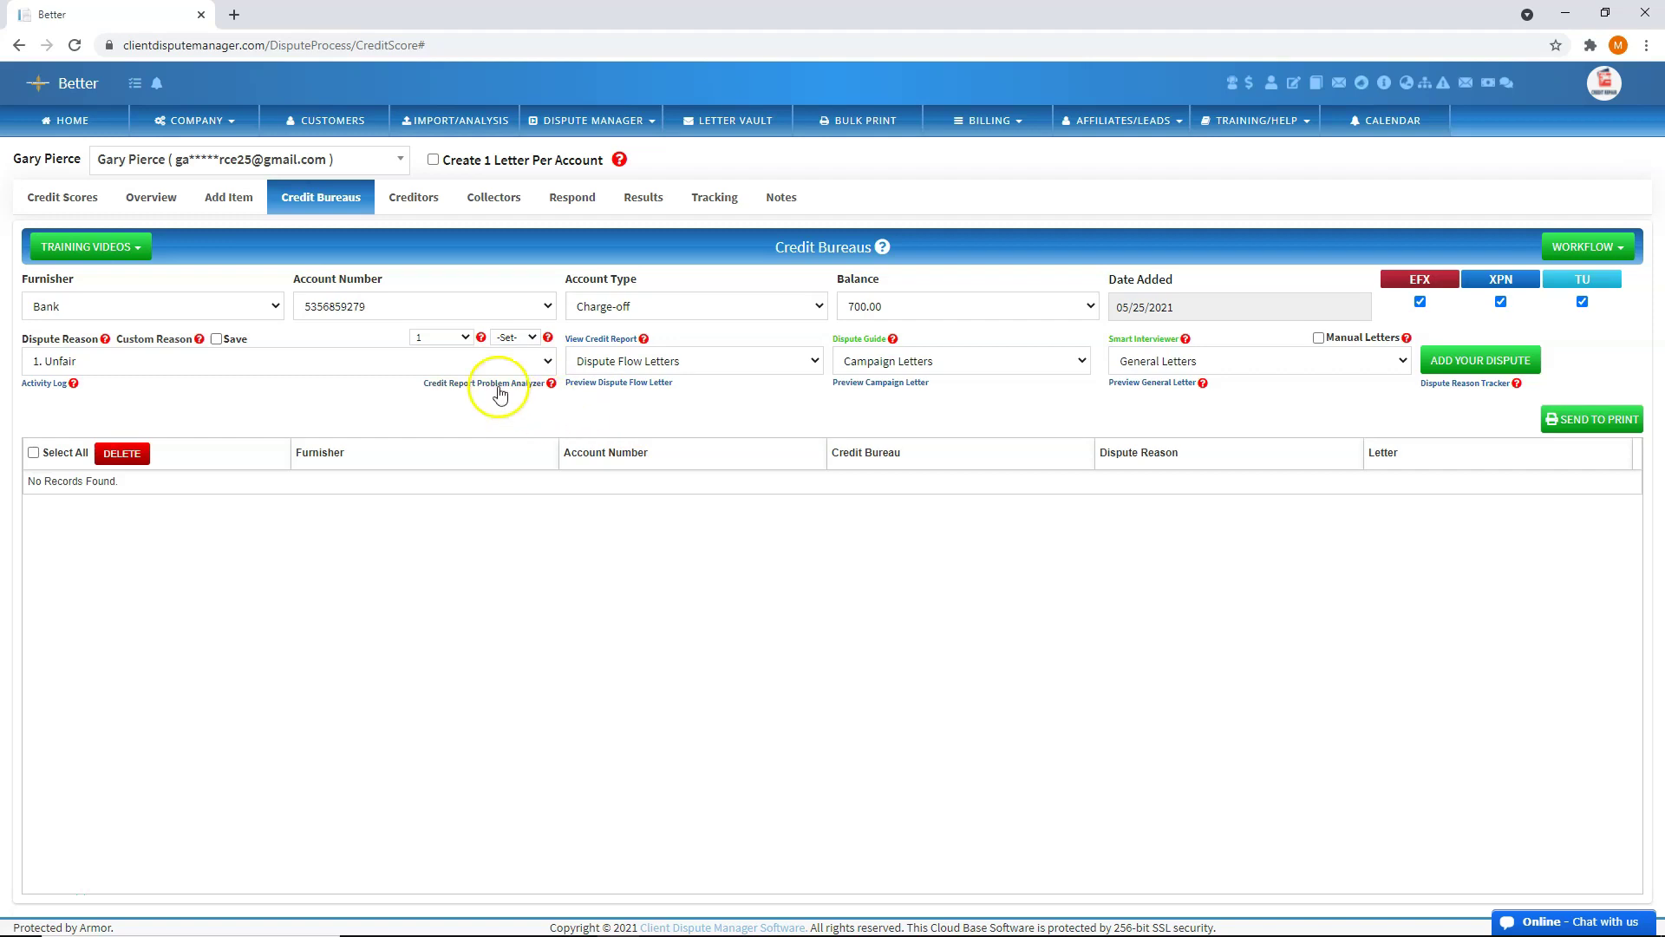
pyautogui.click(515, 337)
pyautogui.click(510, 356)
# Step: Browse the dispute reasons and select "I don't remember having a charge-off." from the Charge-Off group
pyautogui.click(393, 362)
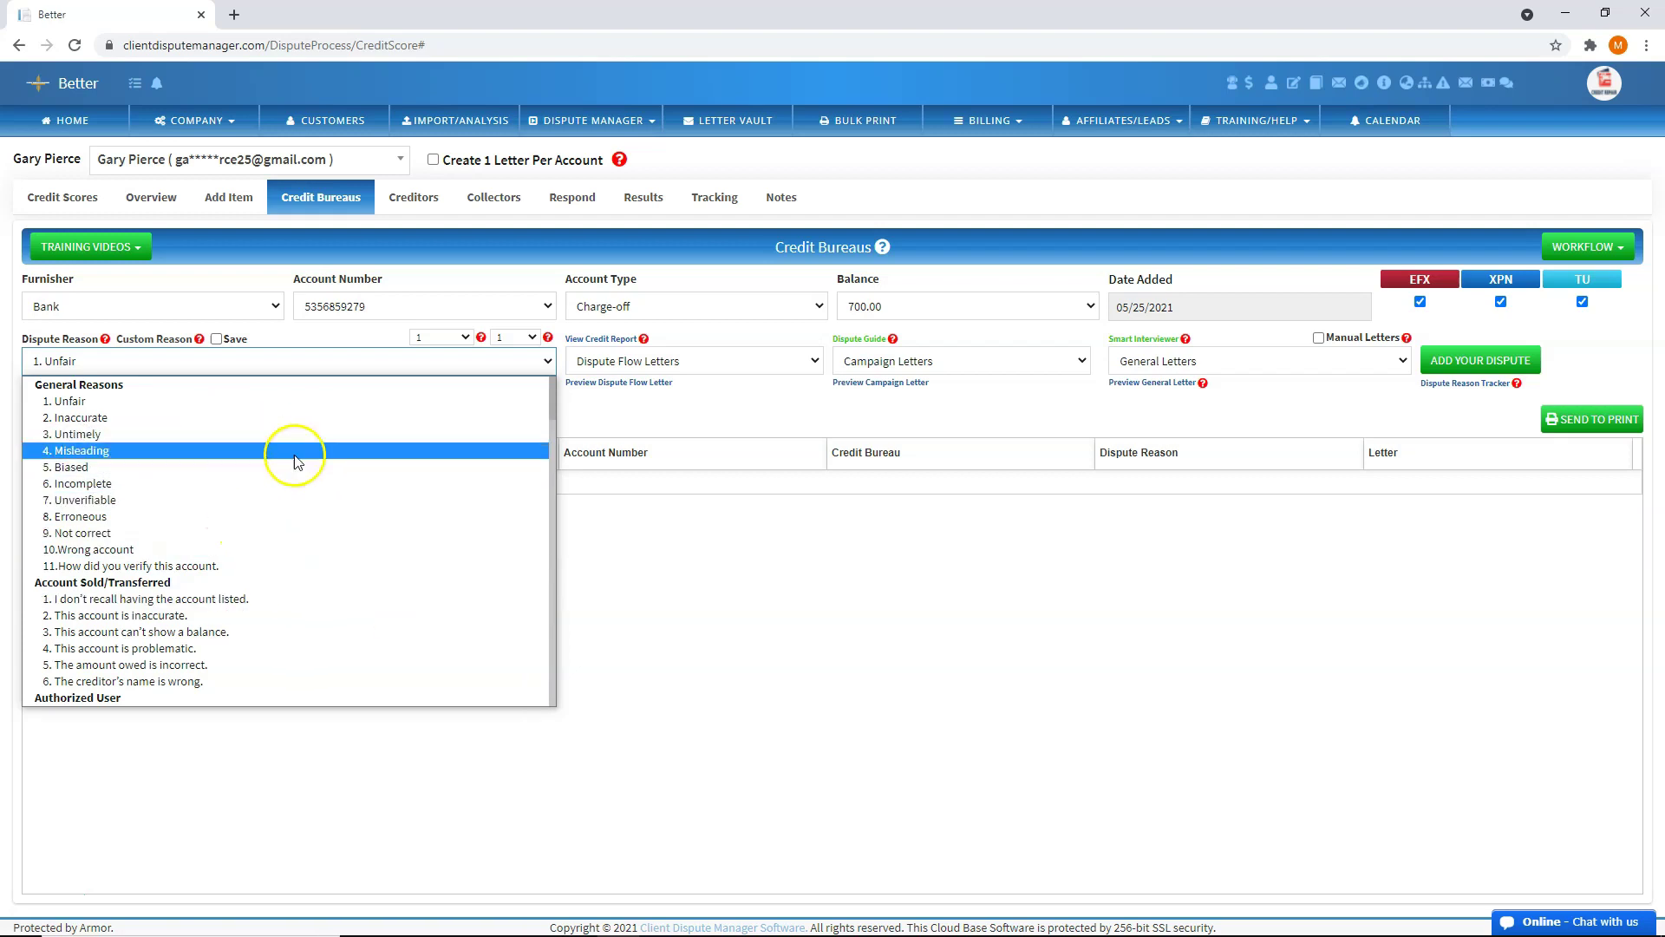
pyautogui.scroll(-2, 293, 512)
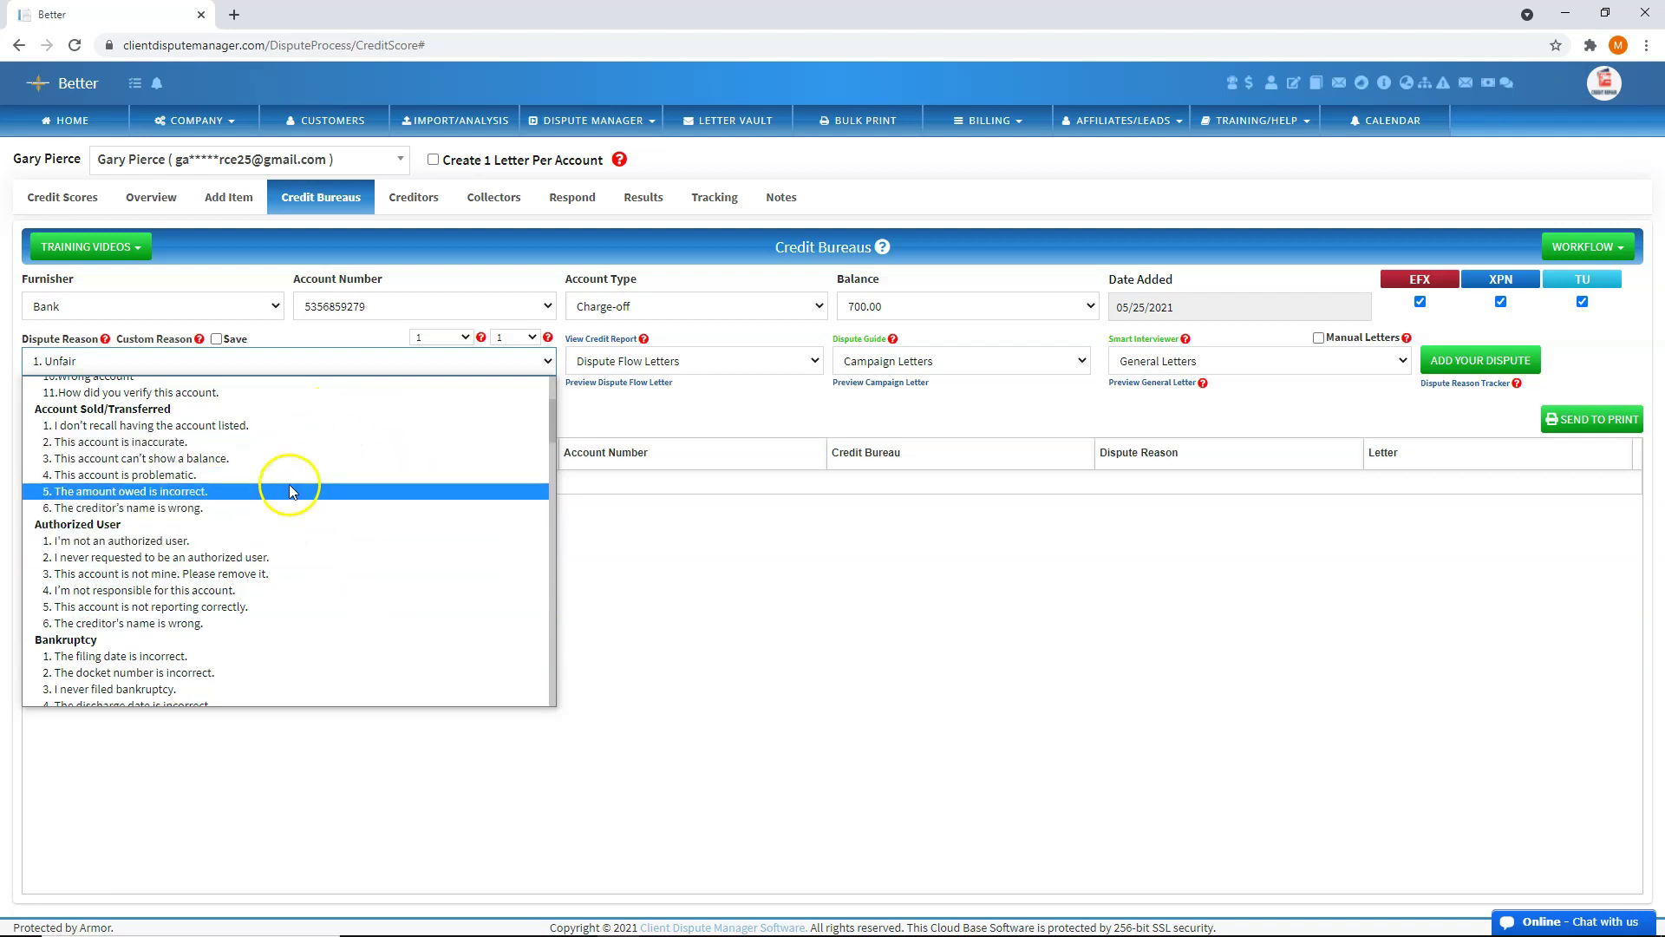
pyautogui.scroll(-2, 269, 590)
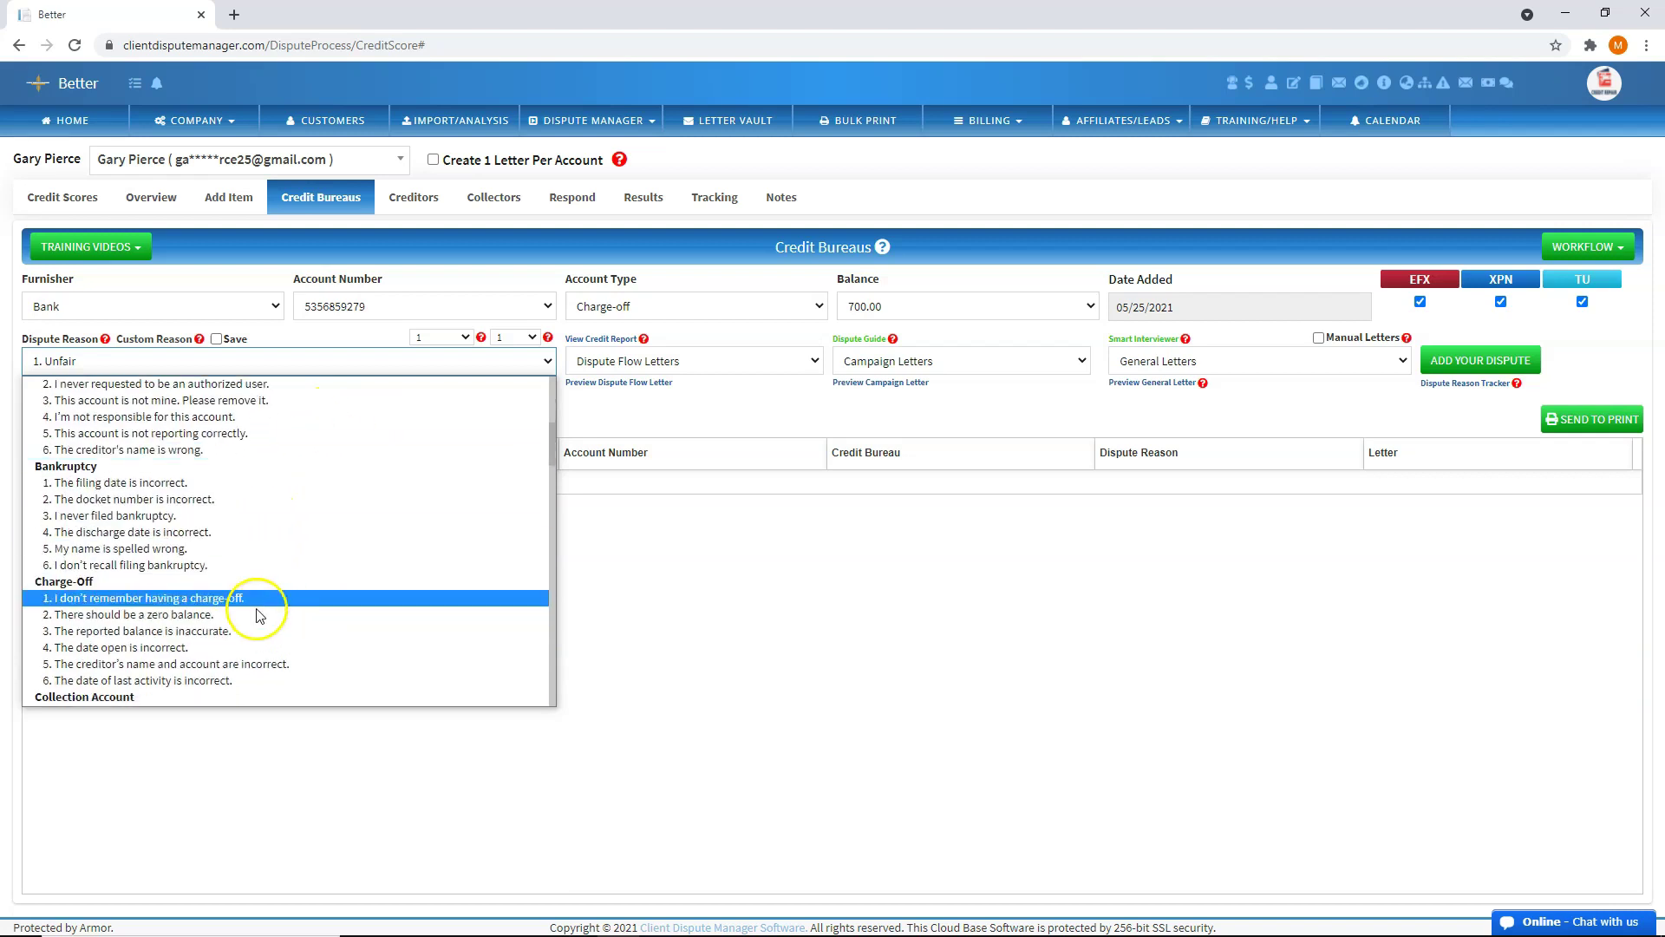
pyautogui.scroll(-2, 270, 565)
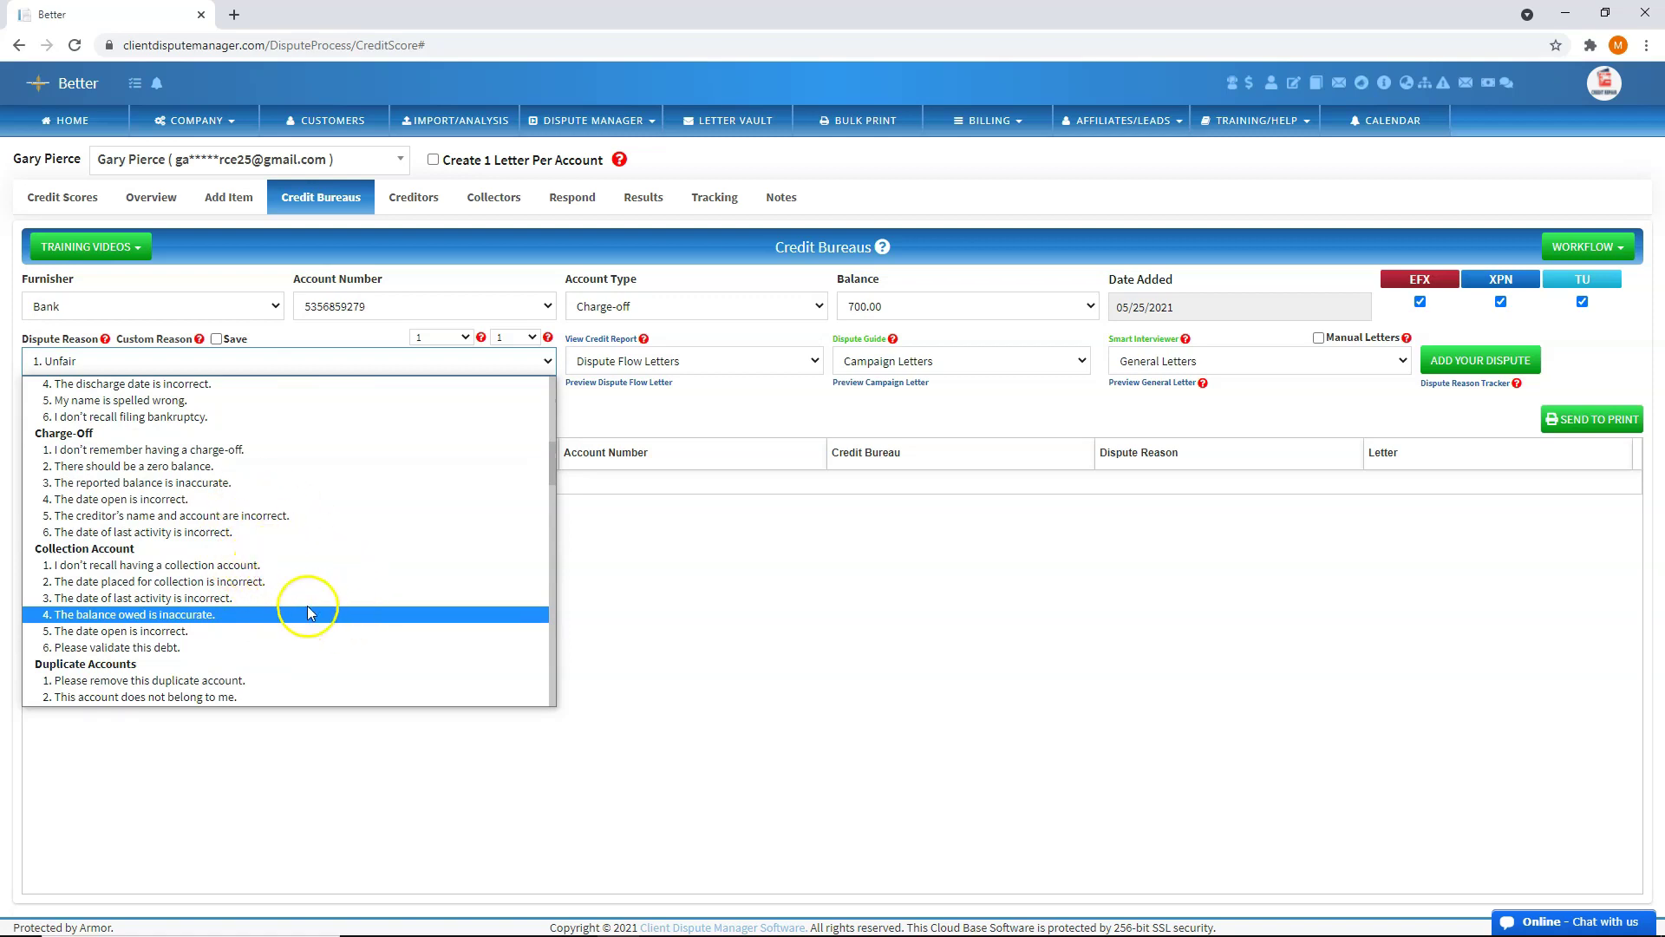
pyautogui.scroll(-10, 307, 607)
pyautogui.scroll(8, 305, 580)
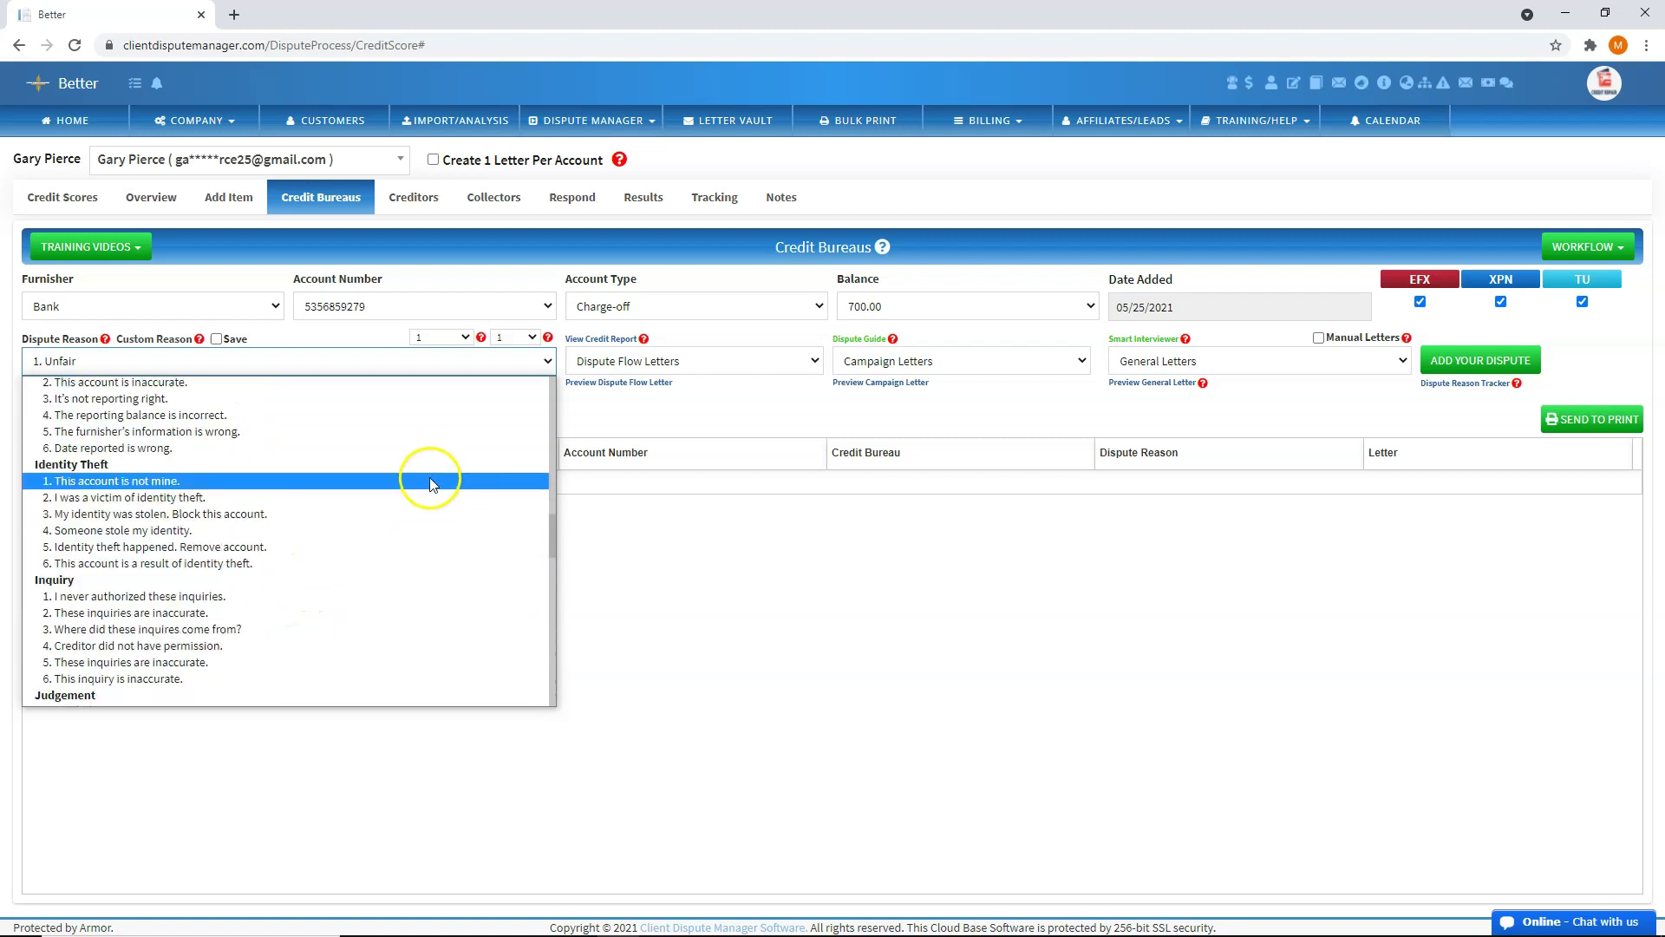
pyautogui.scroll(3, 431, 484)
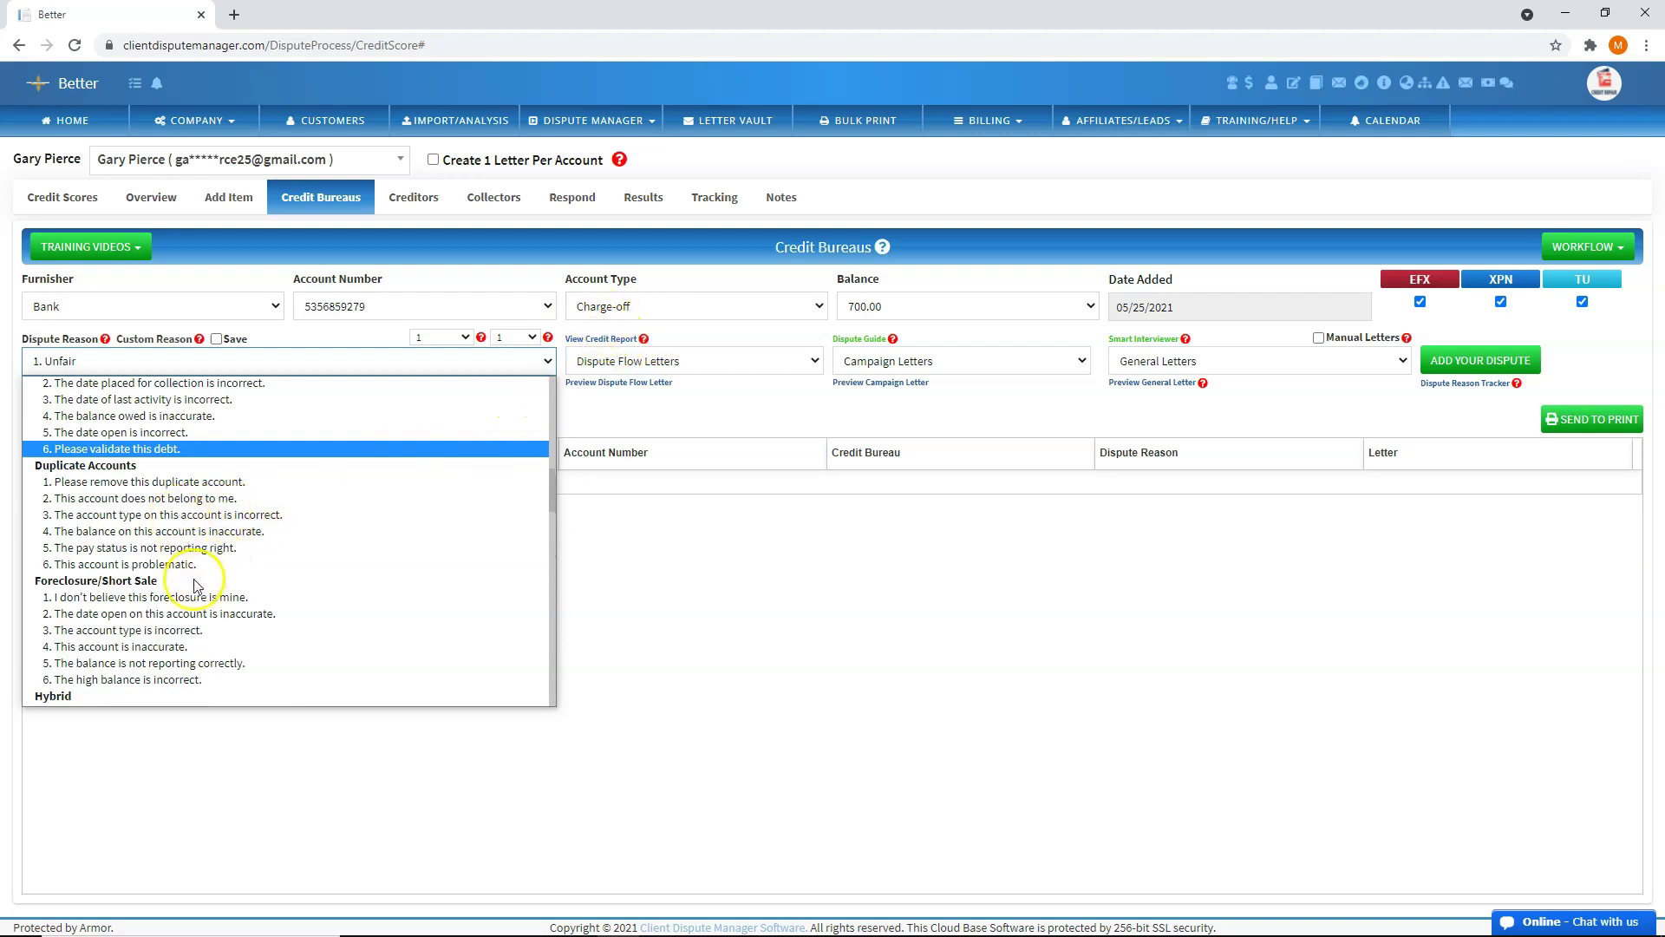
pyautogui.scroll(4, 195, 586)
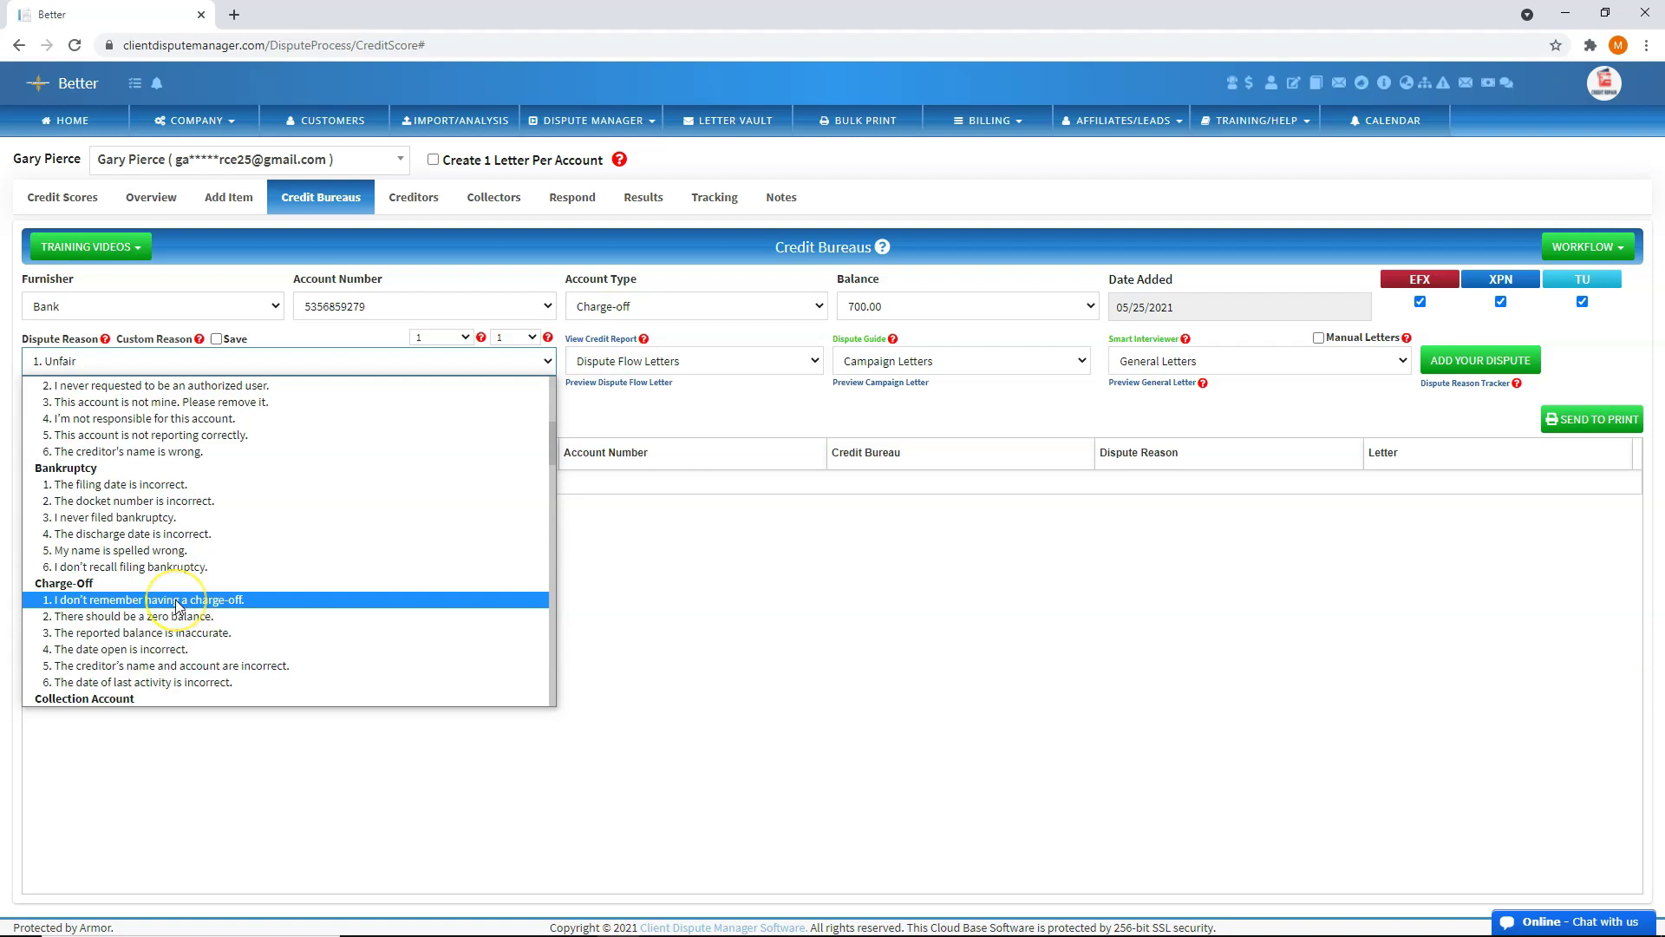
pyautogui.click(176, 599)
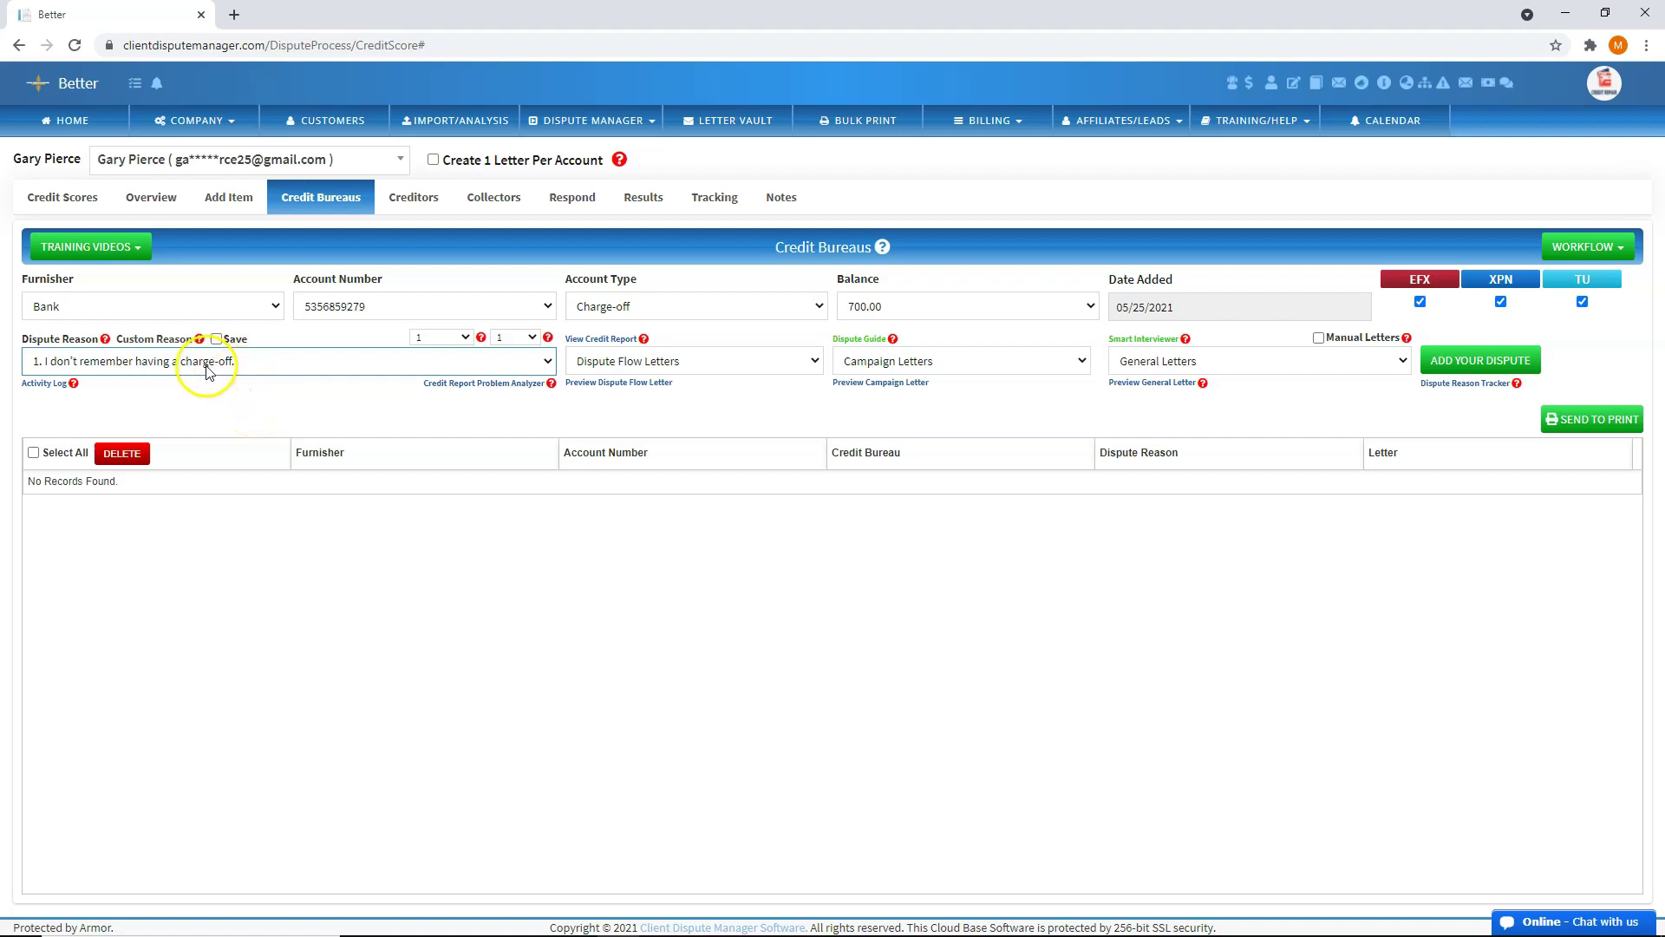
# Step: Try the custom dispute reason "This account is not mine" and cancel it
pyautogui.click(164, 341)
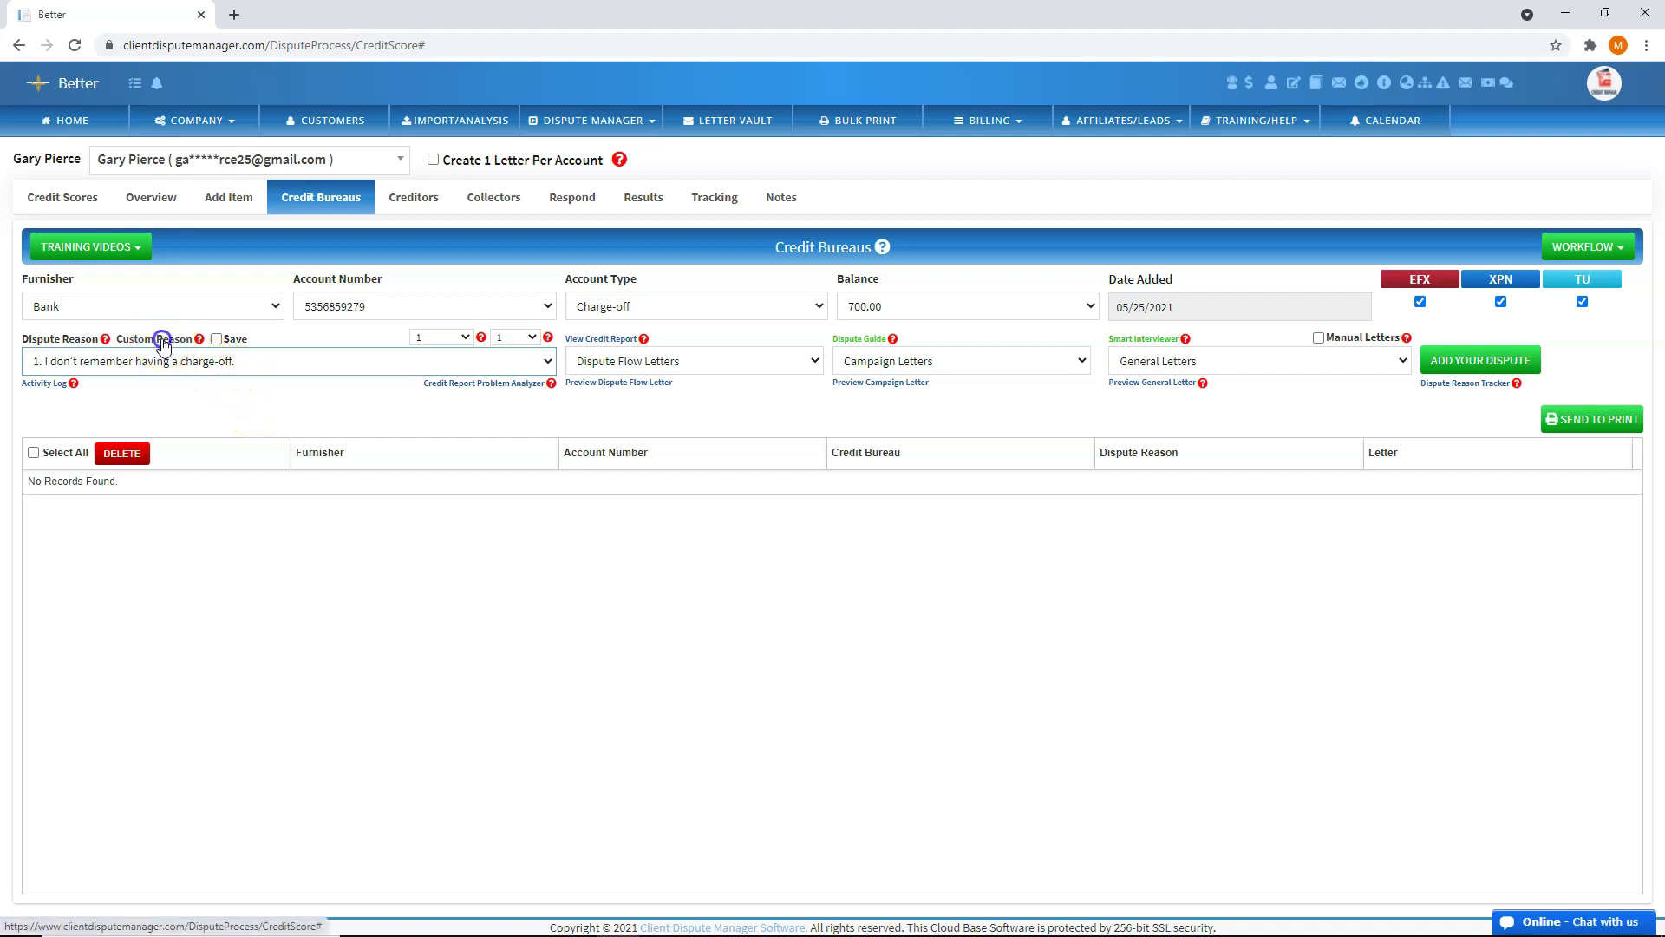
pyautogui.click(153, 363)
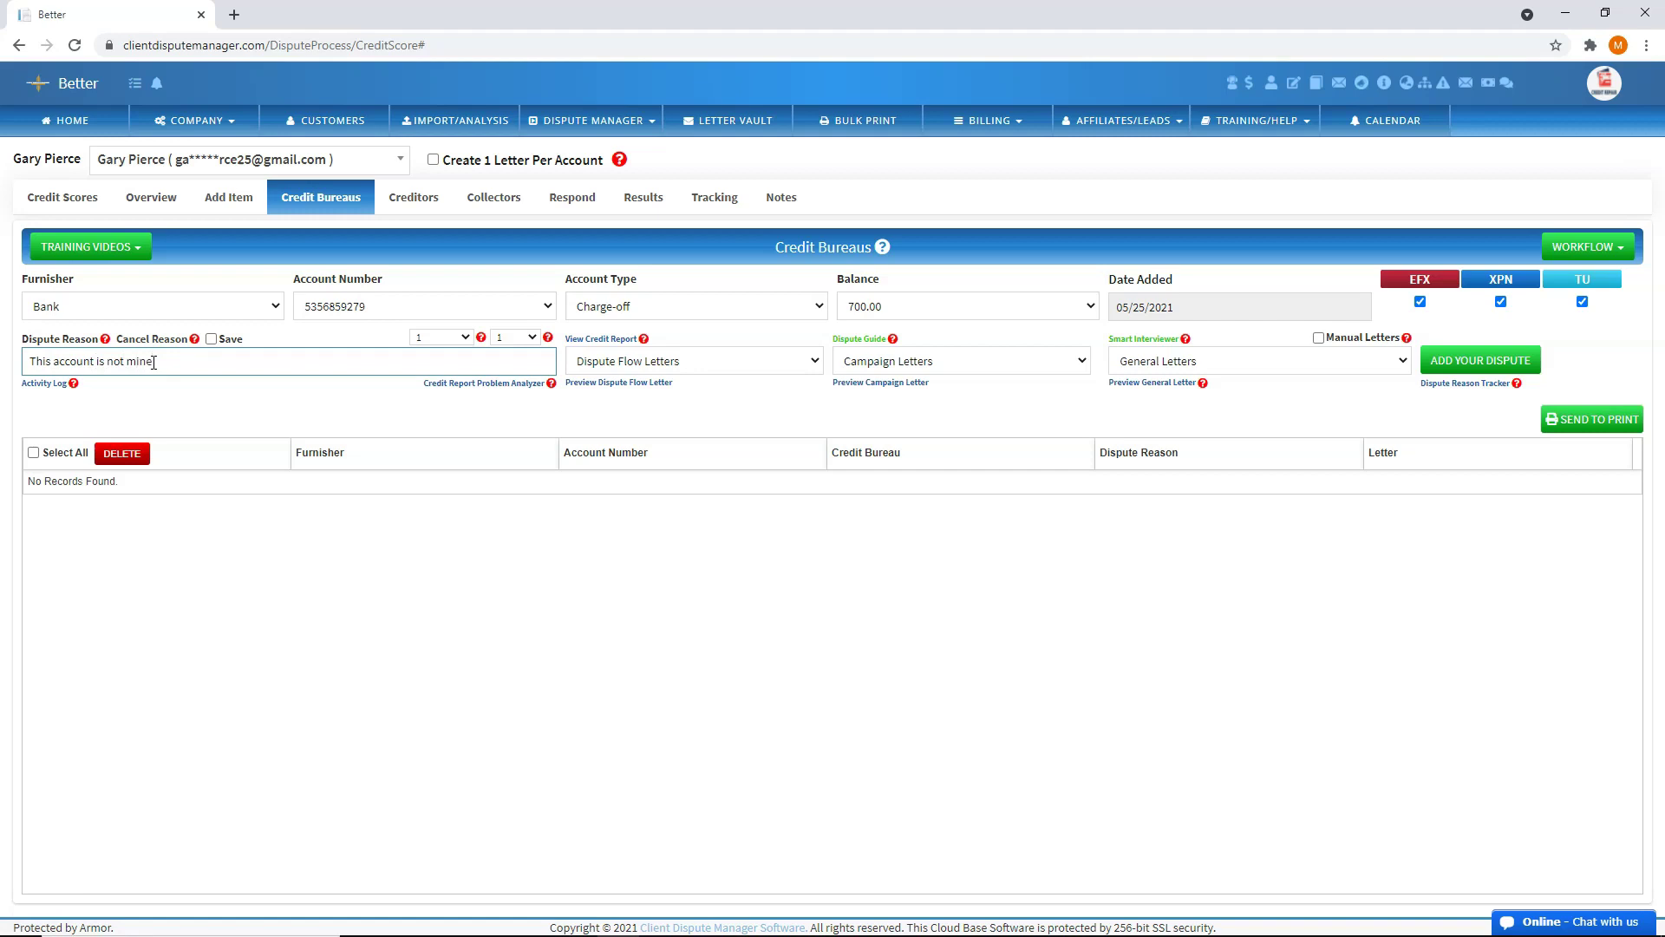
pyautogui.click(164, 358)
pyautogui.click(170, 339)
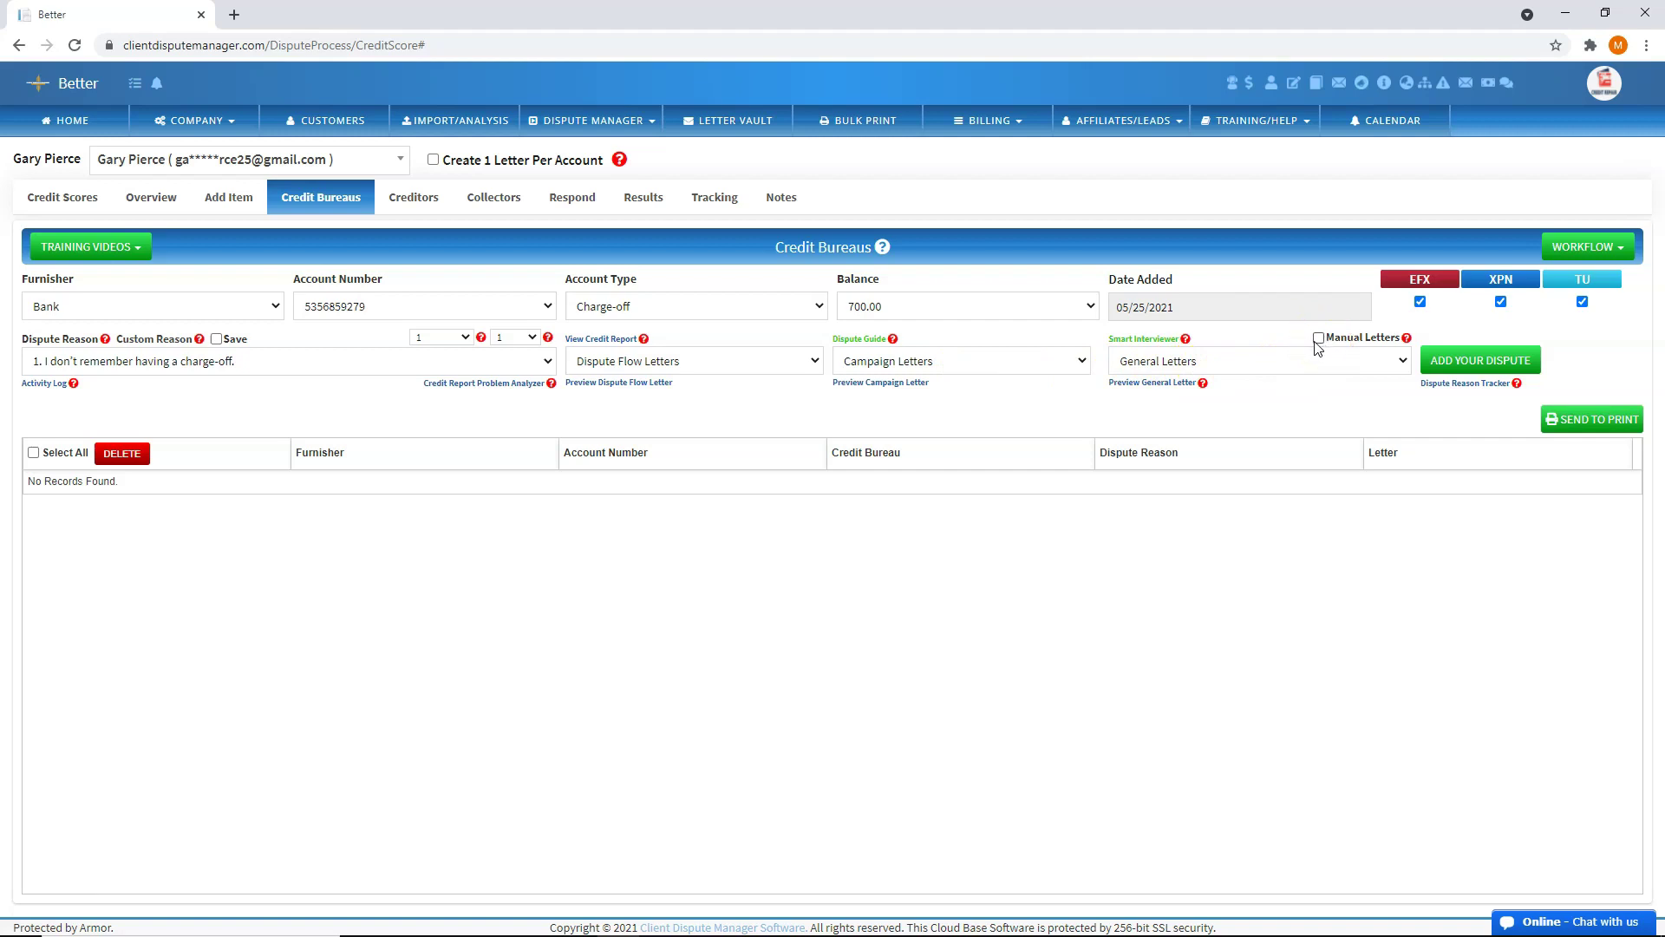
# Step: Examine the available Dispute Flow, Campaign, General and Manual letter choices for the Bank account
pyautogui.click(693, 361)
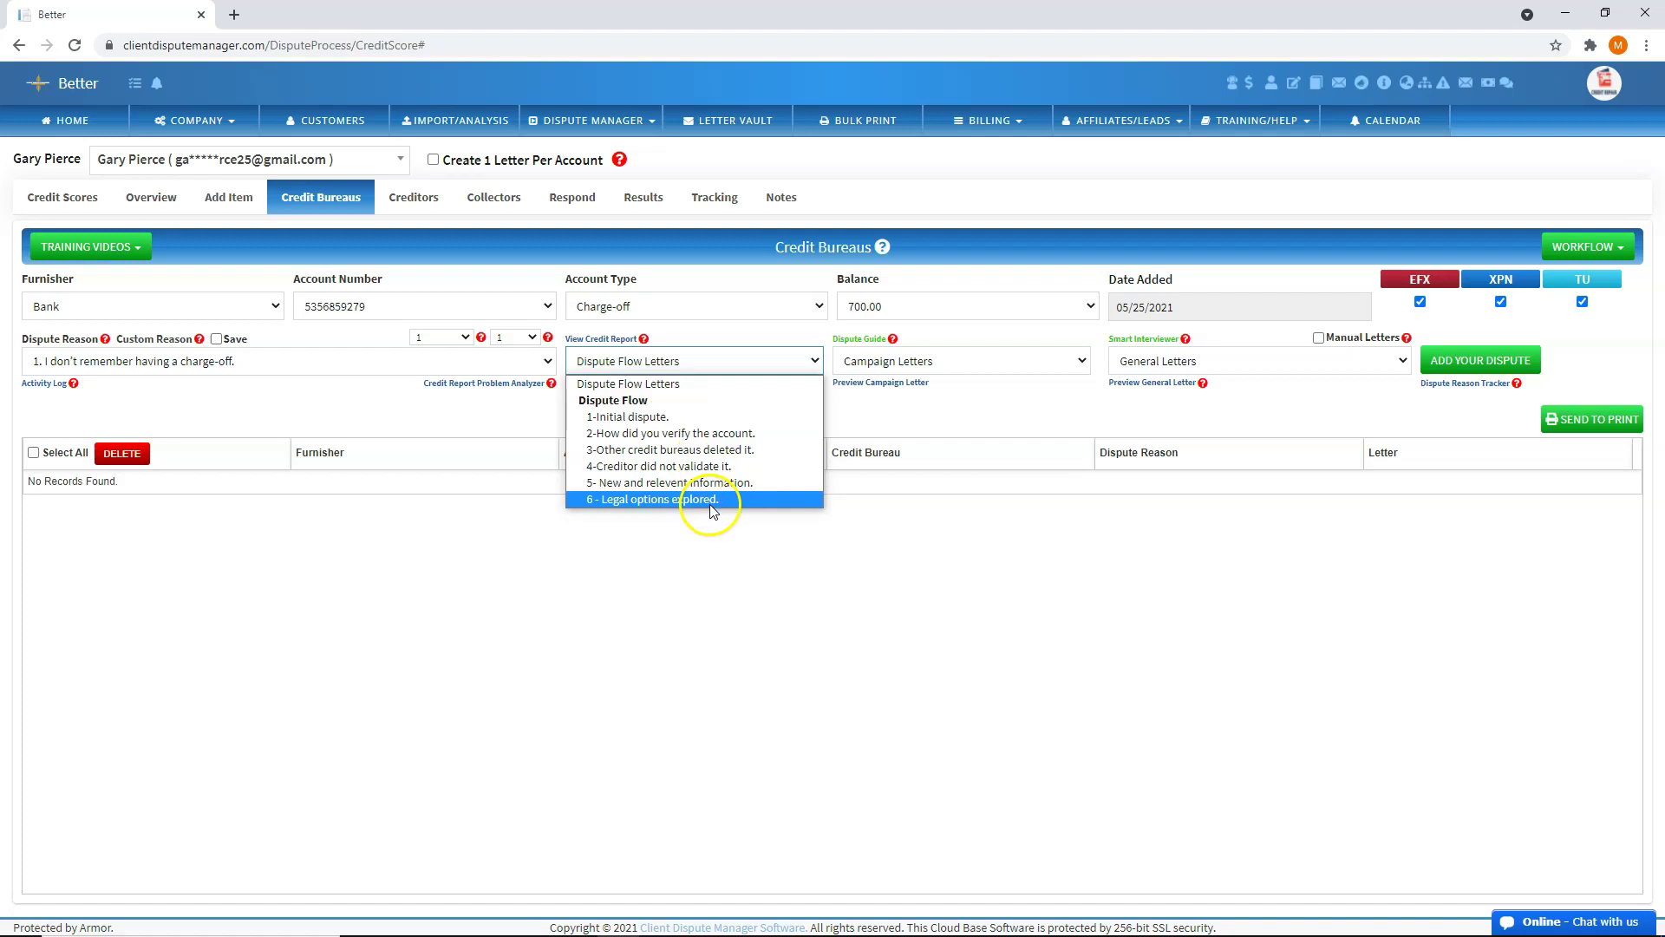
pyautogui.click(739, 501)
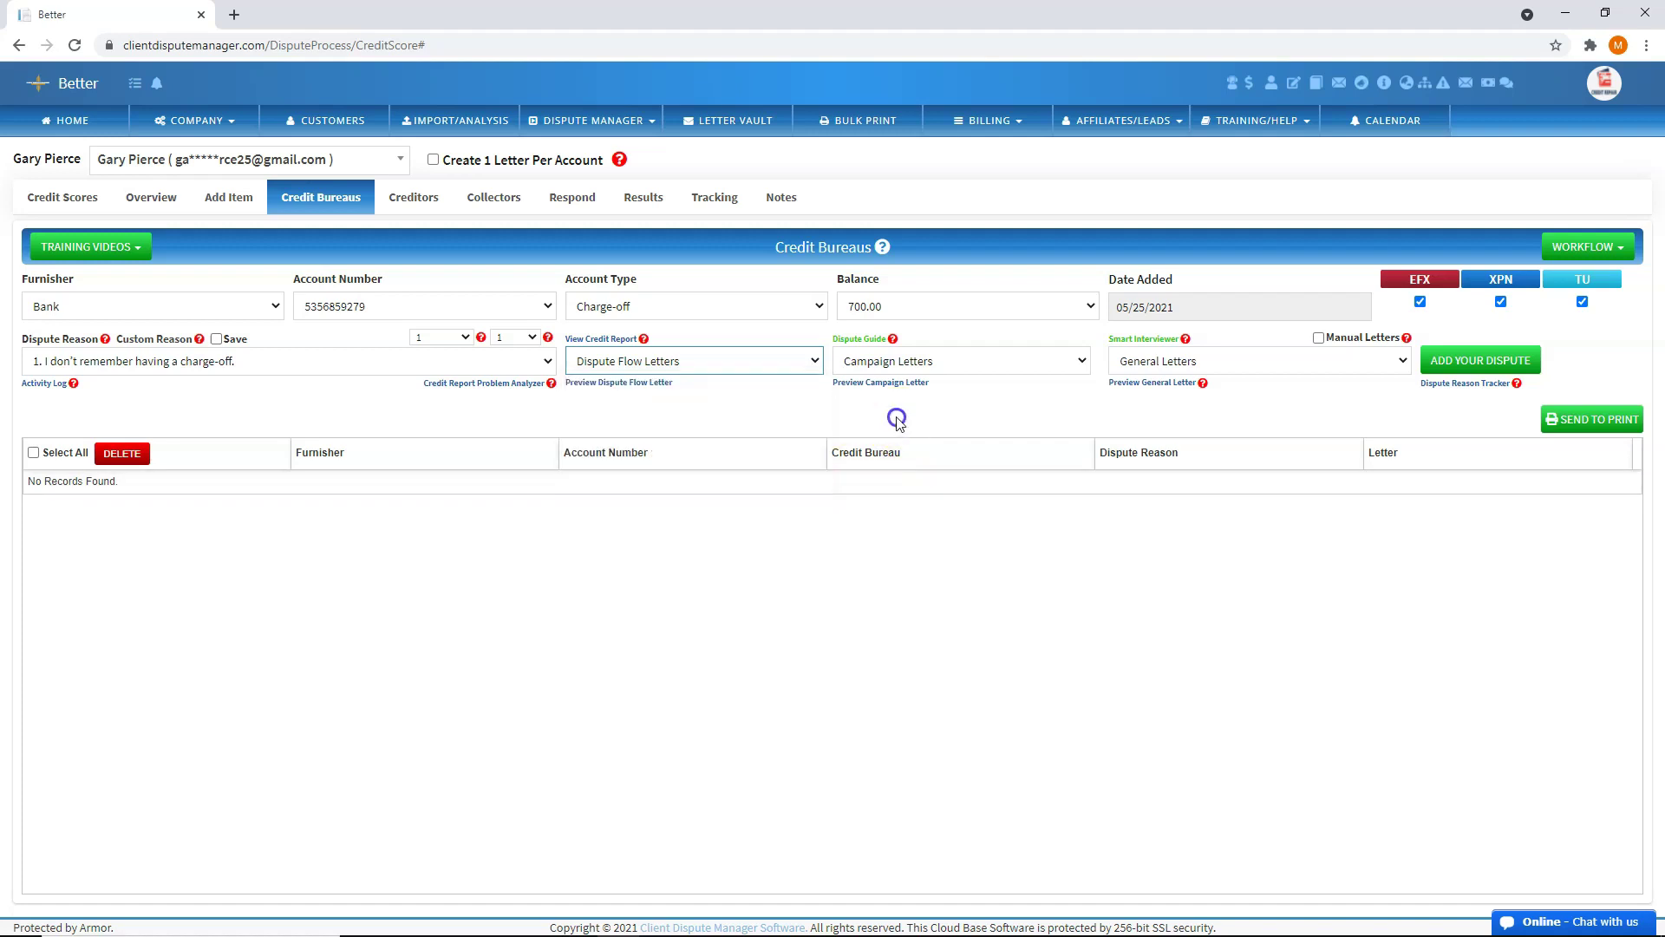
pyautogui.click(948, 366)
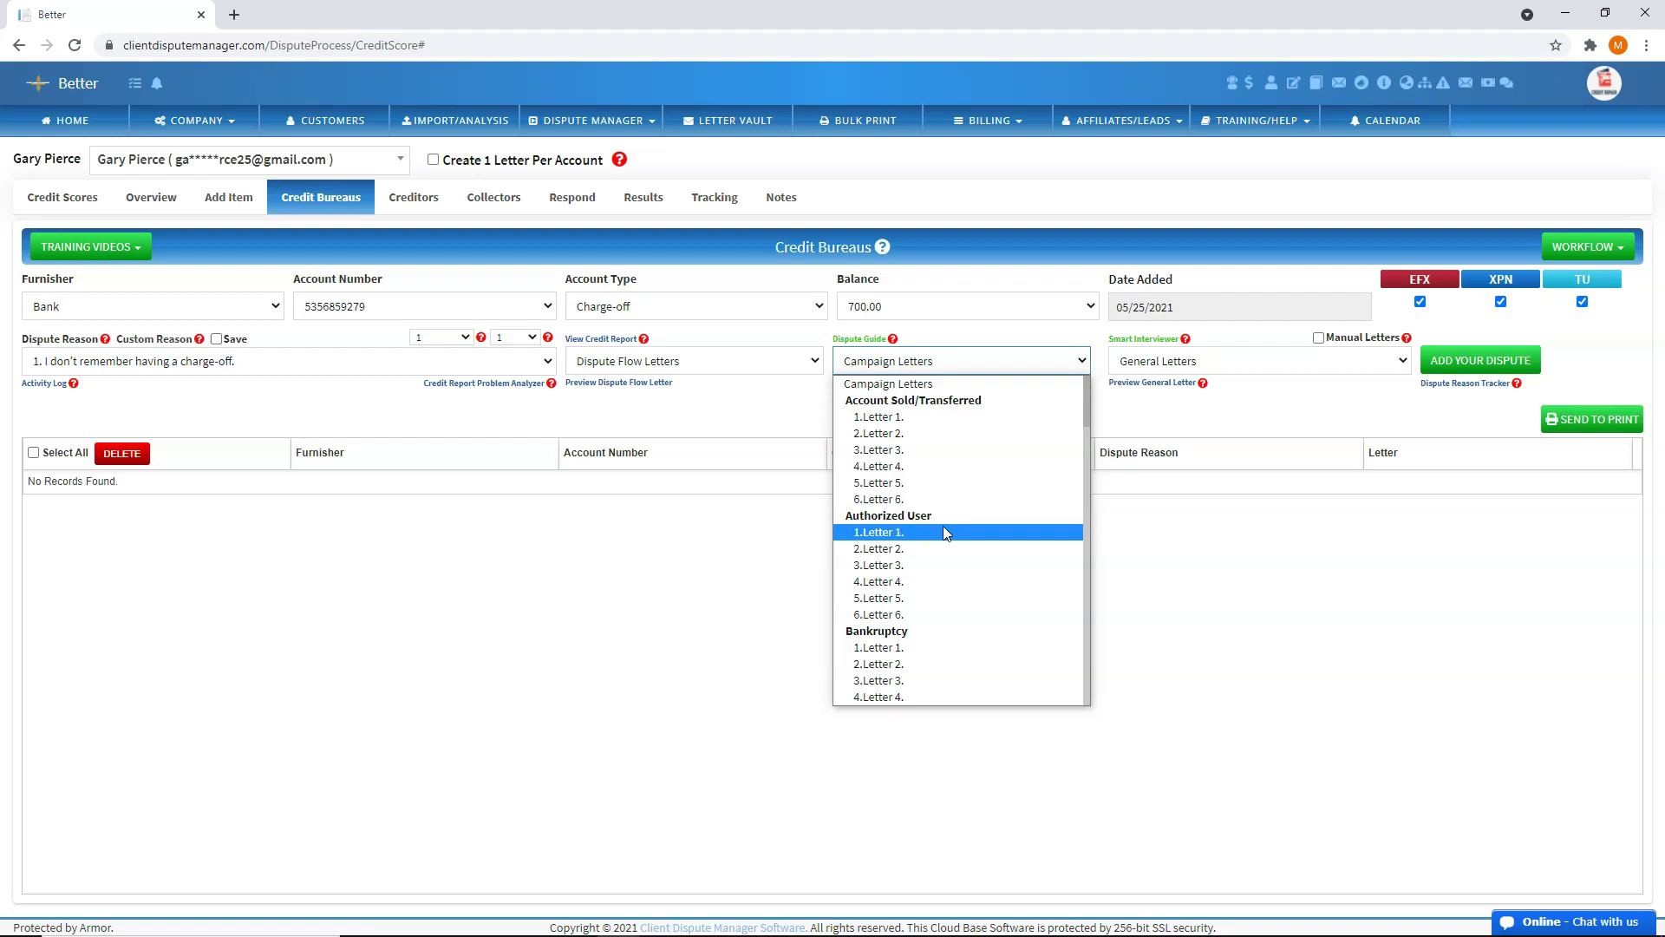
pyautogui.click(1244, 521)
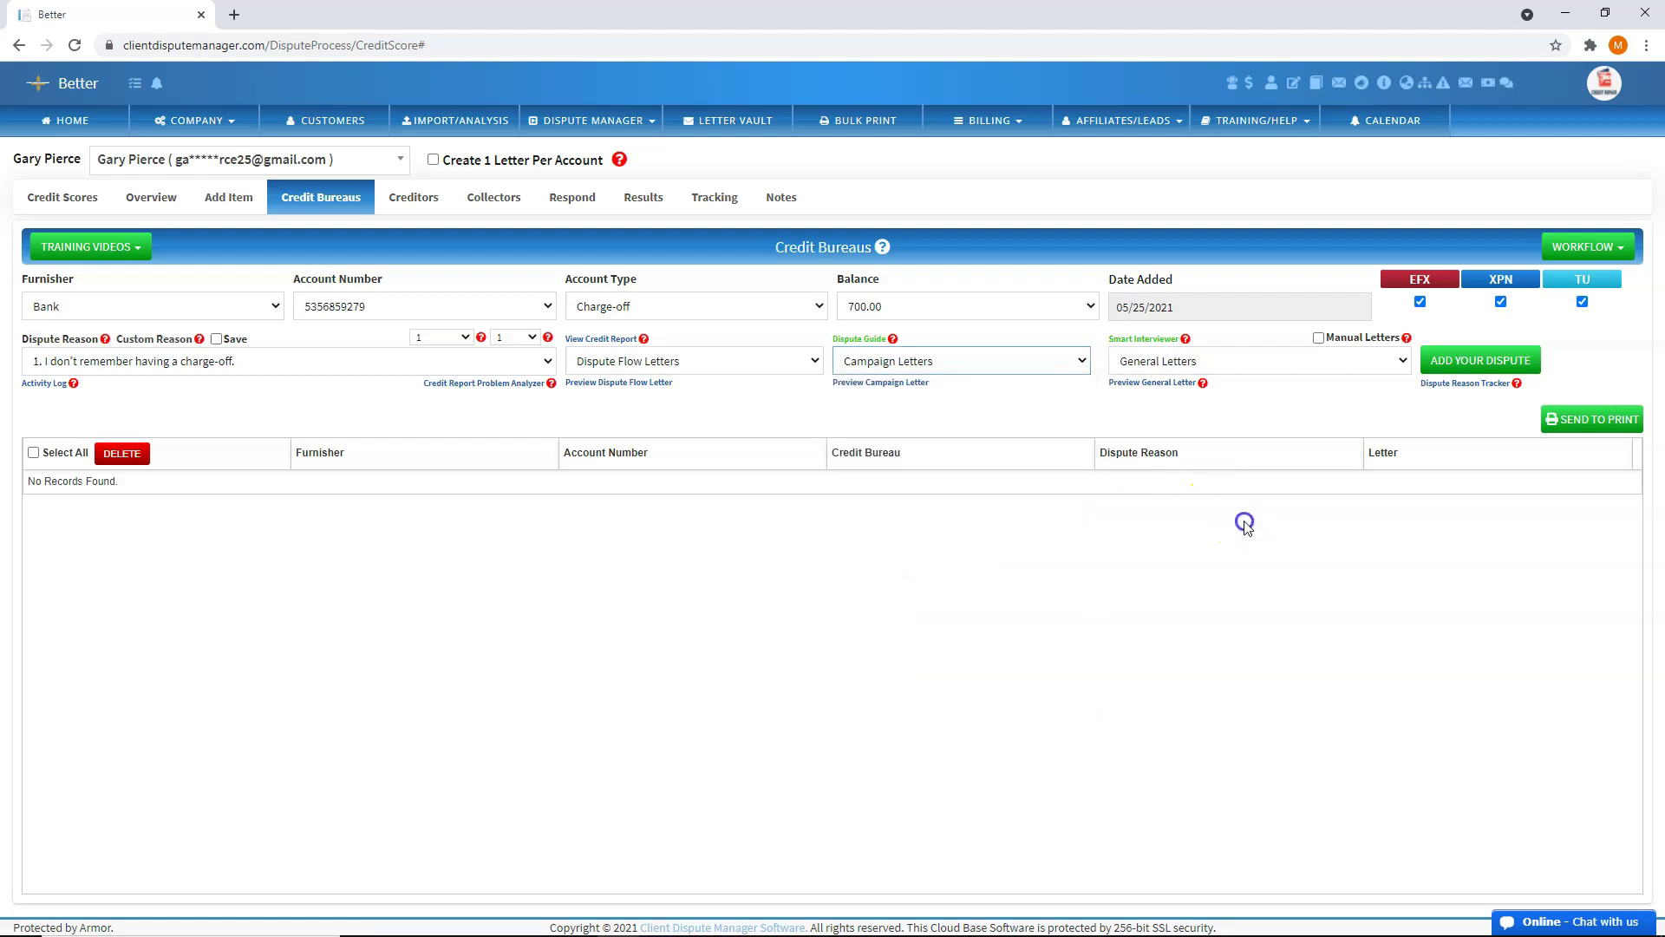
pyautogui.click(1233, 364)
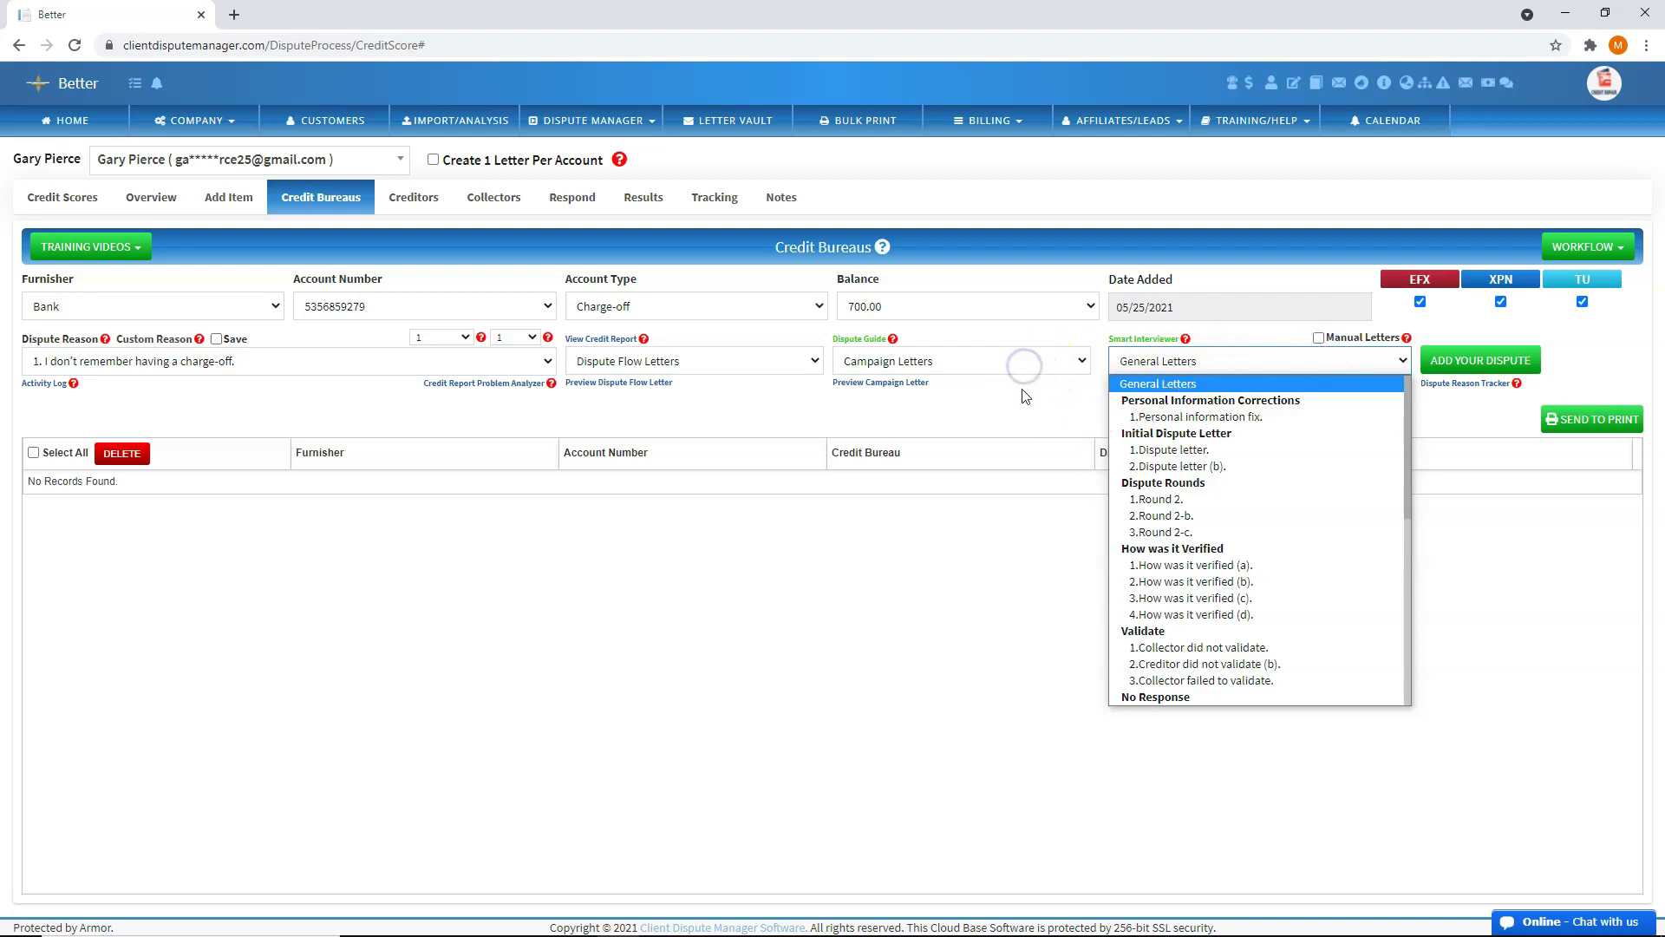
pyautogui.click(1010, 361)
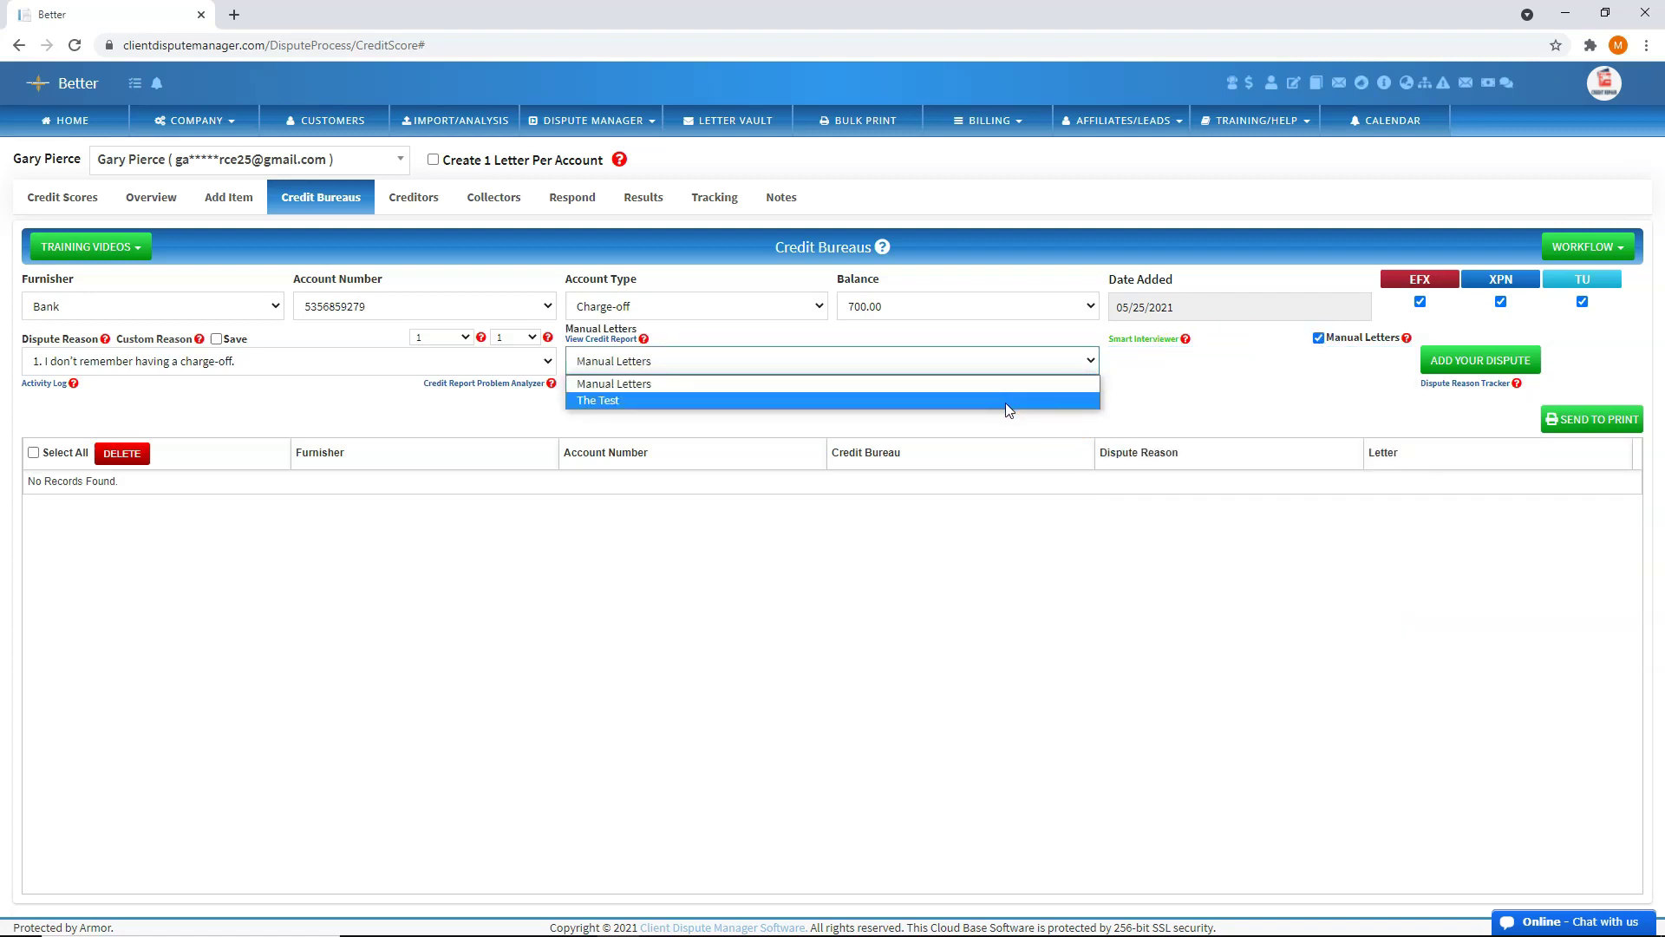
pyautogui.click(1141, 420)
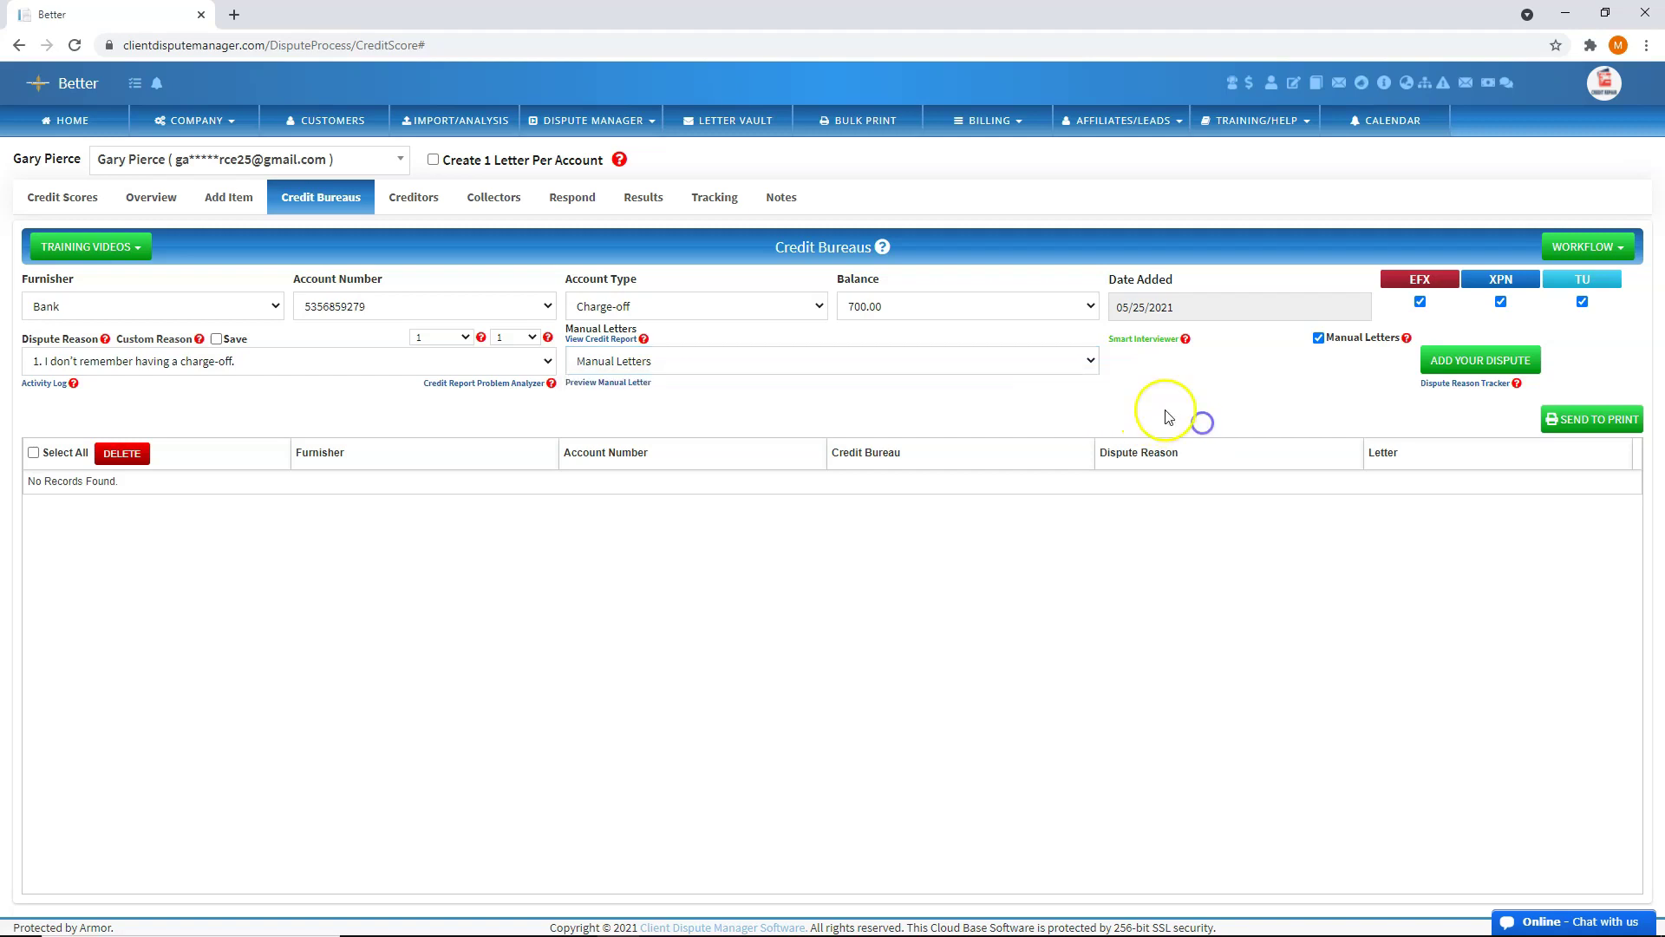
pyautogui.click(1319, 338)
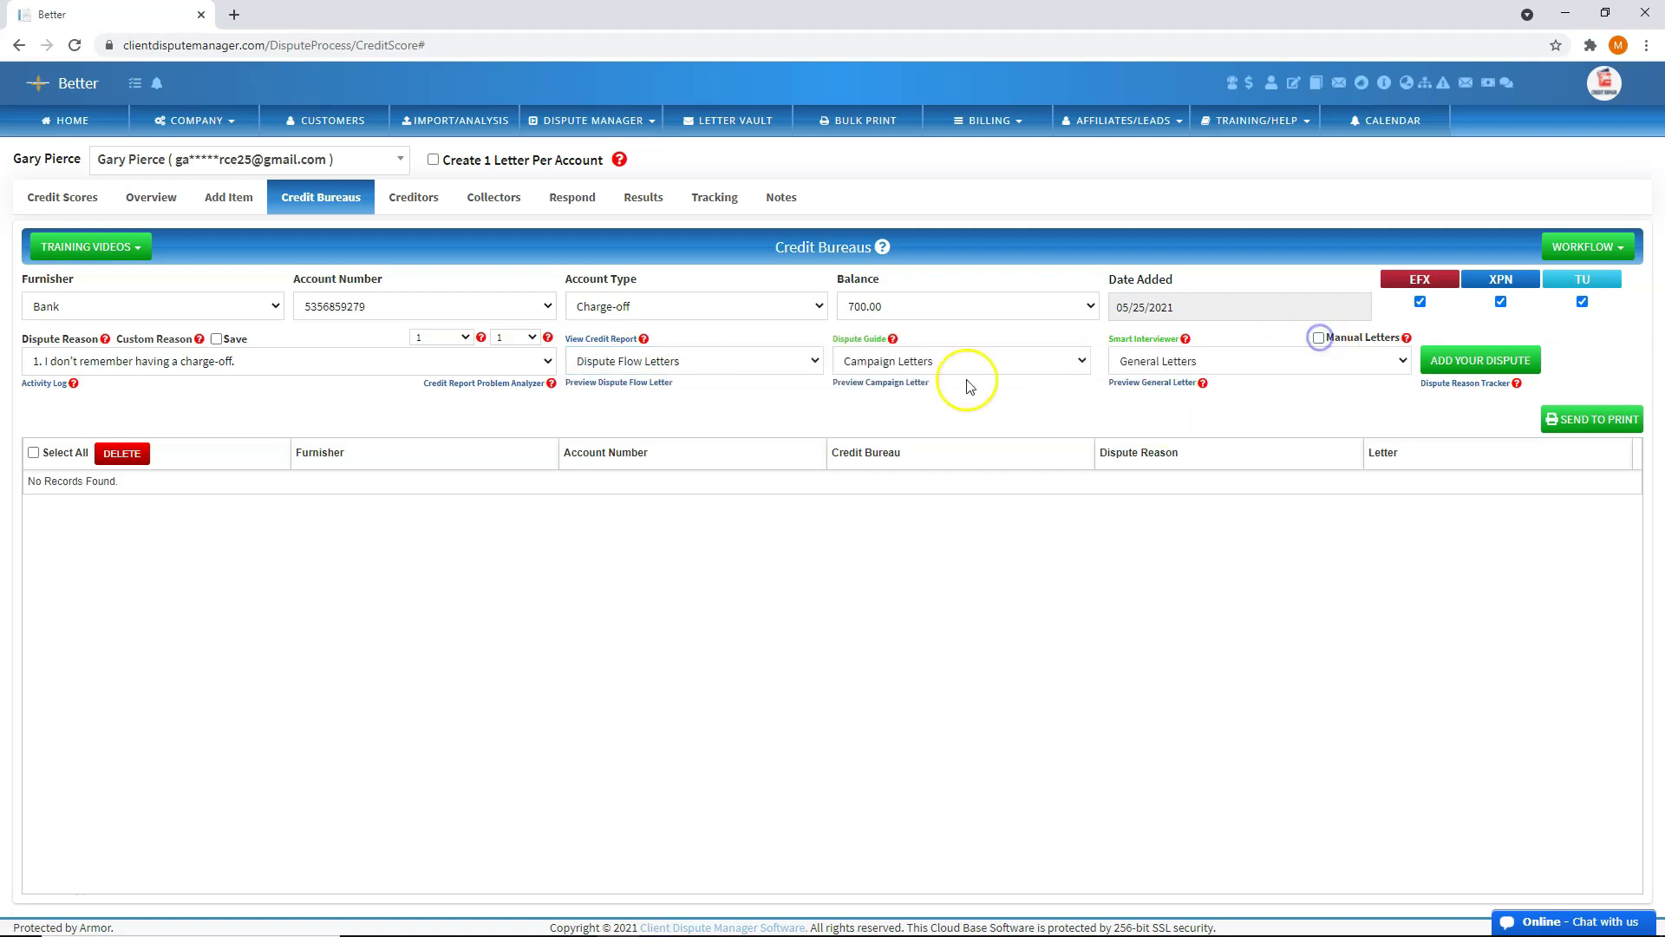
# Step: Choose the "1-Initial dispute." letter from Dispute Flow, and open its template for editing and save it
pyautogui.click(721, 365)
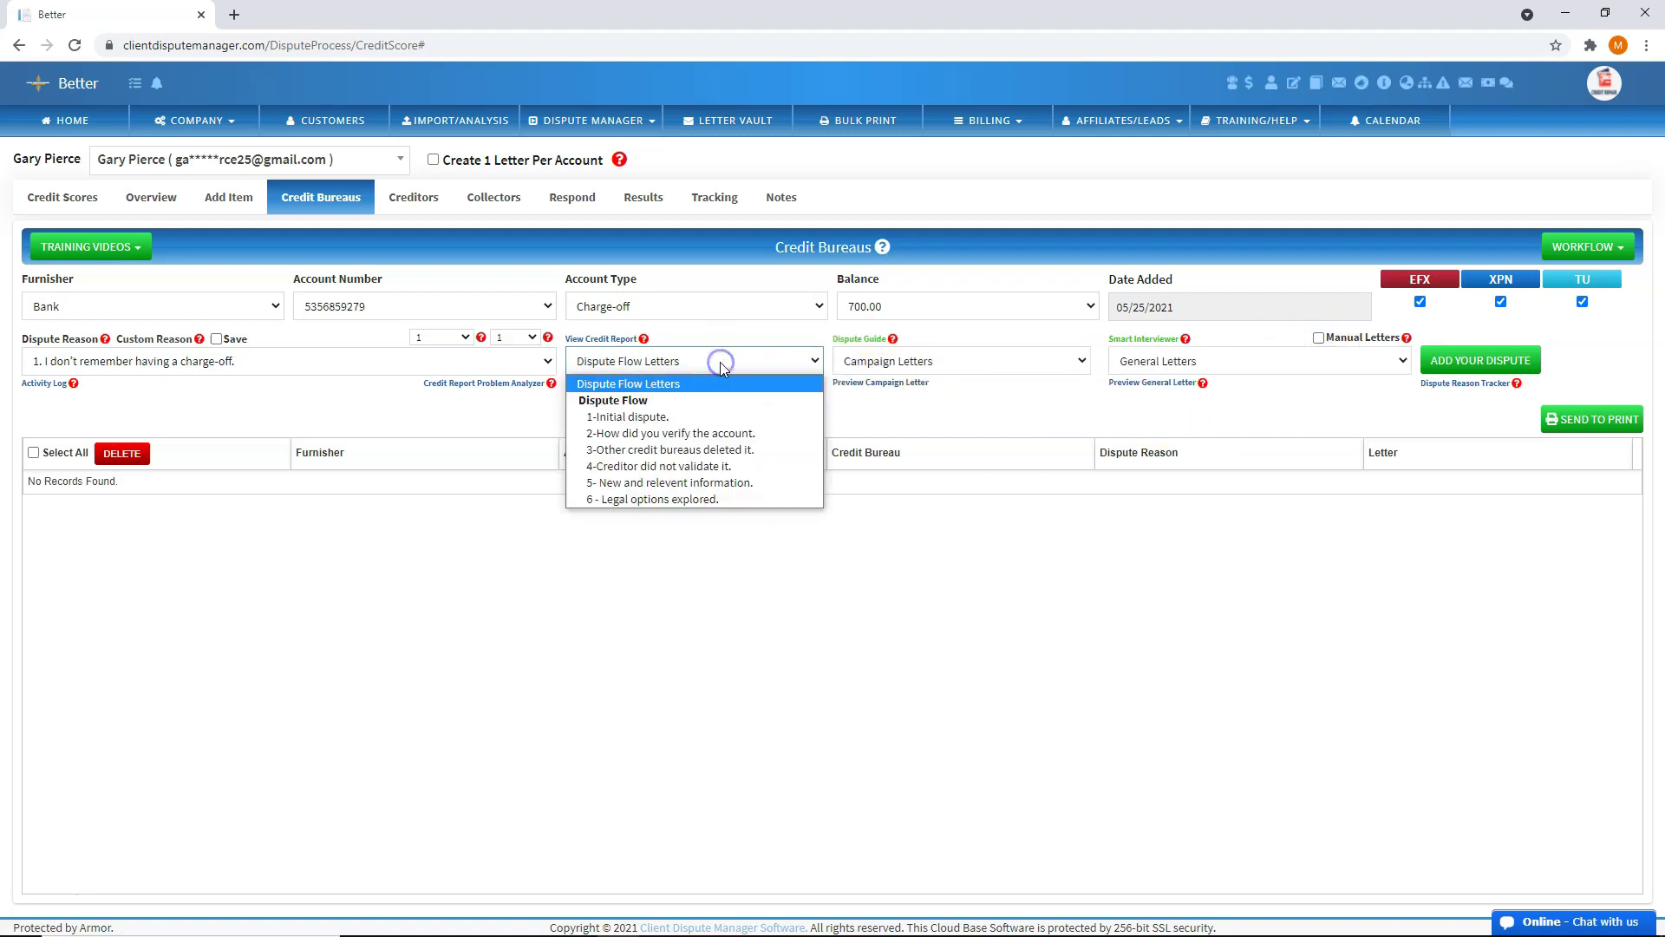
pyautogui.click(667, 417)
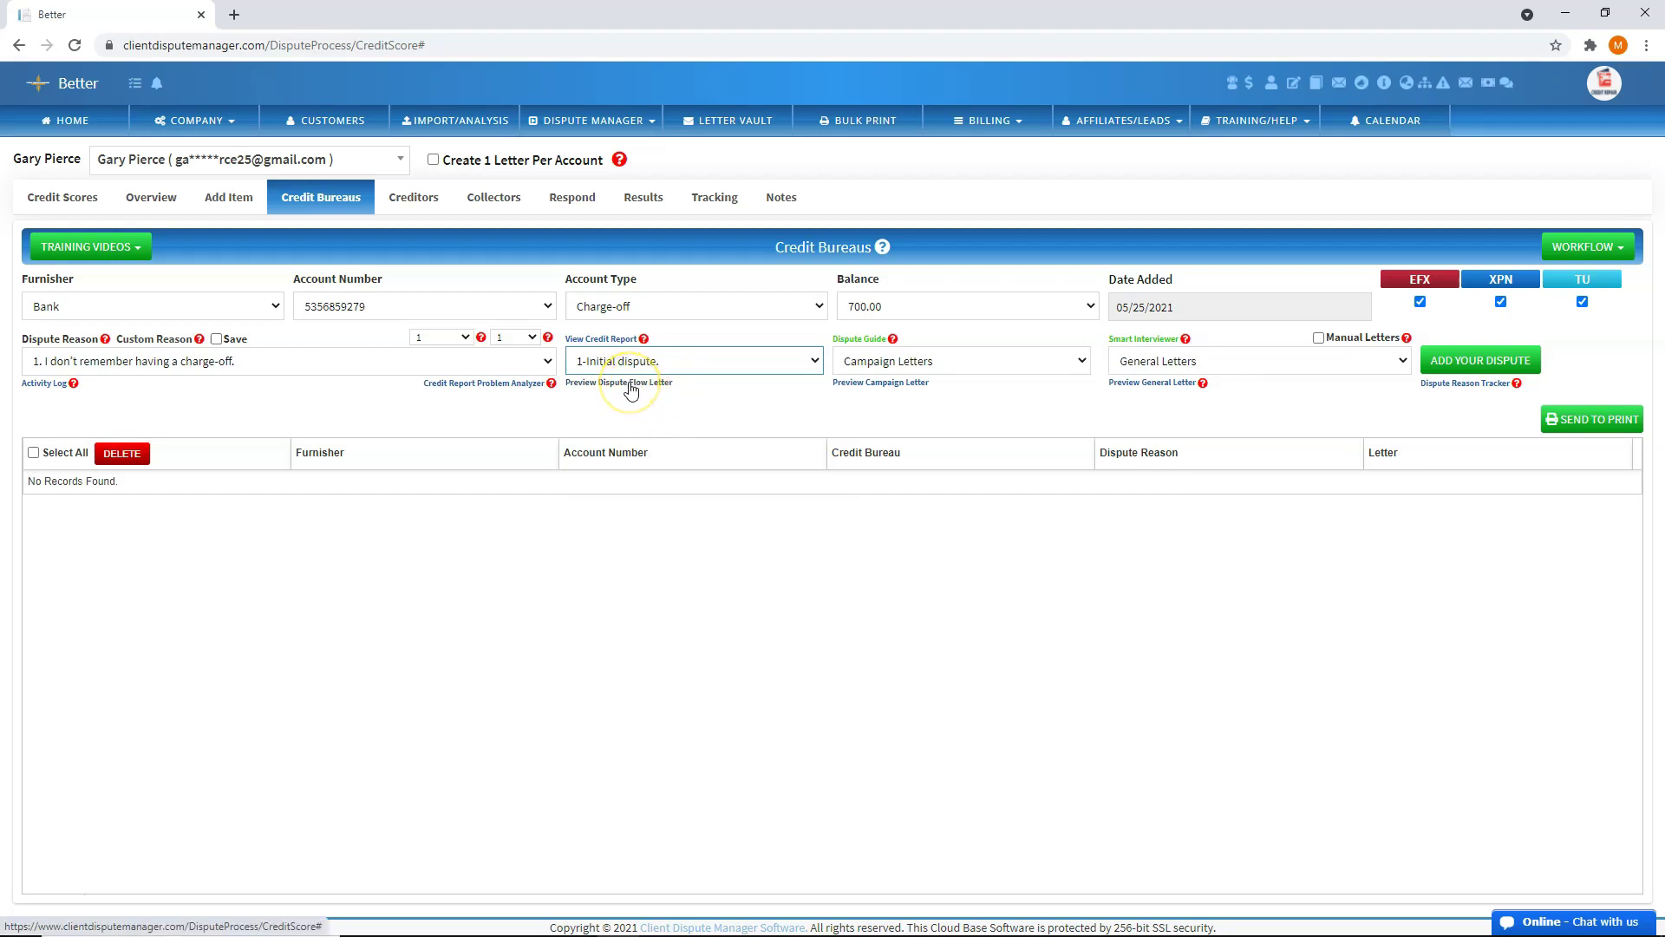
pyautogui.click(631, 391)
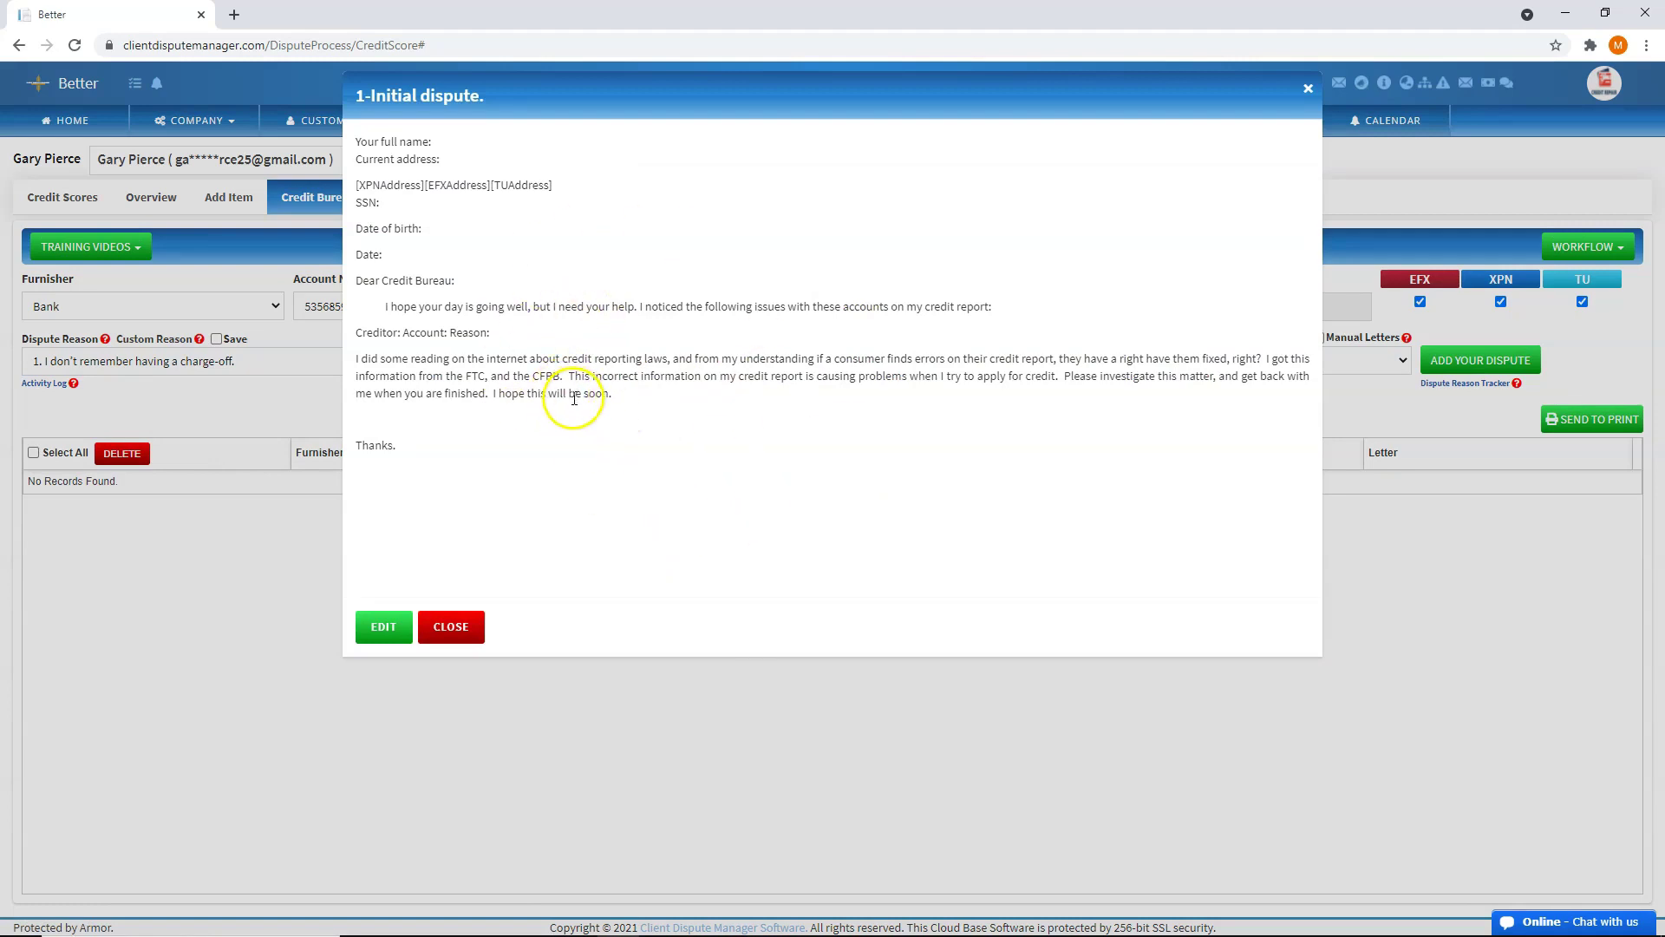
pyautogui.click(377, 633)
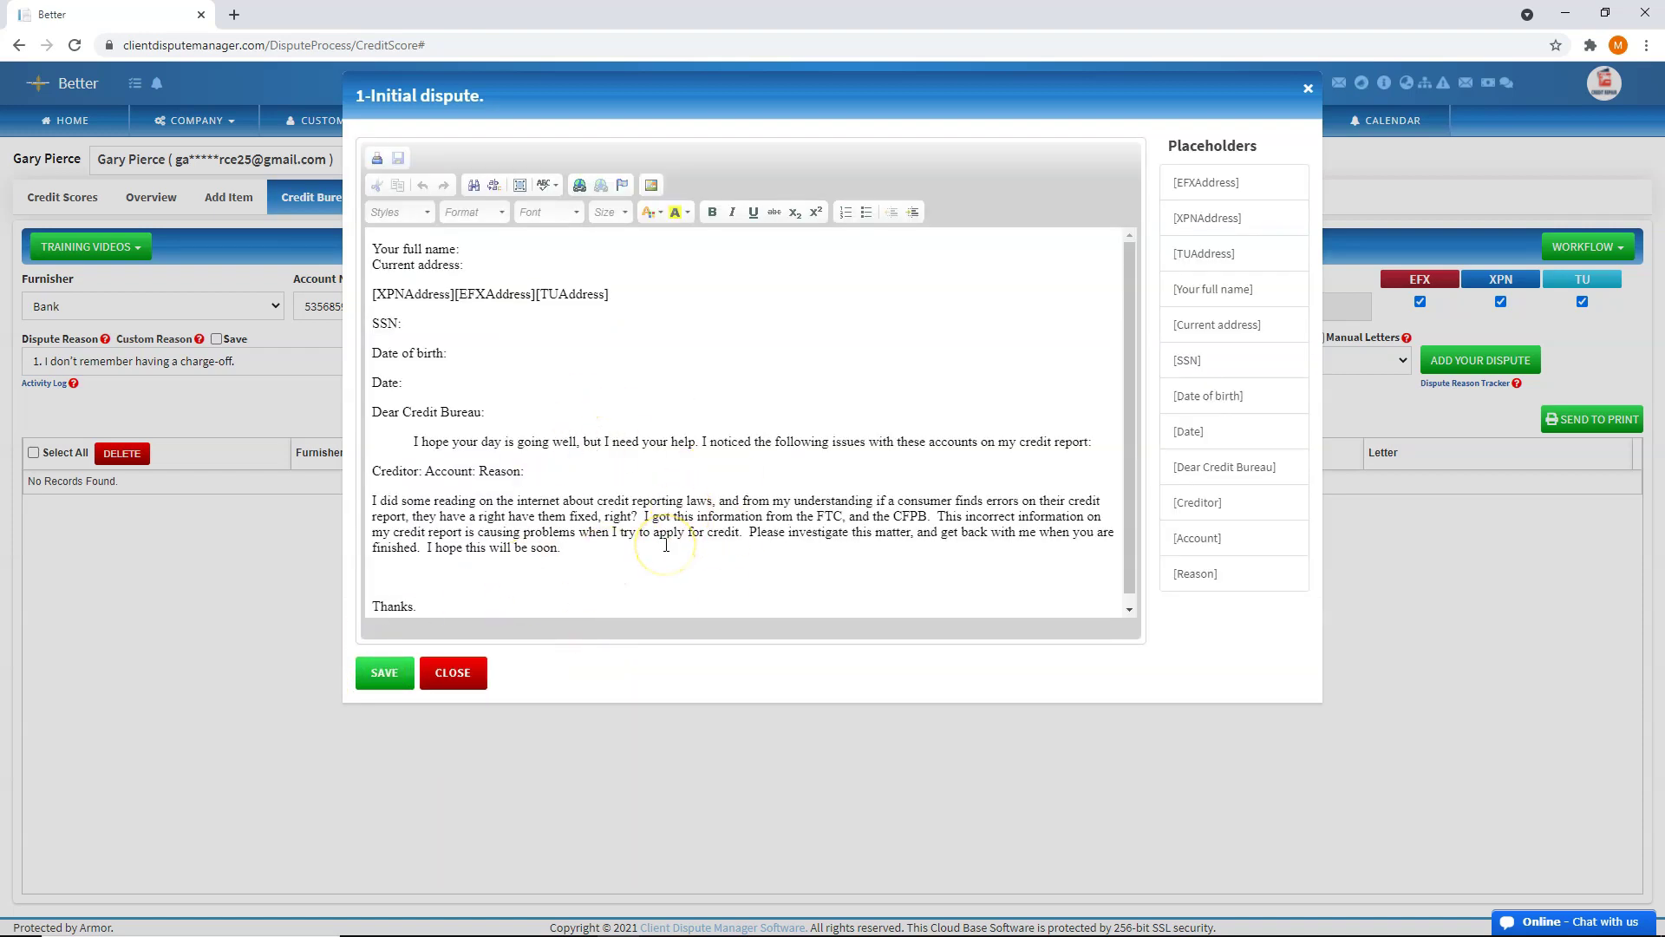
pyautogui.click(382, 679)
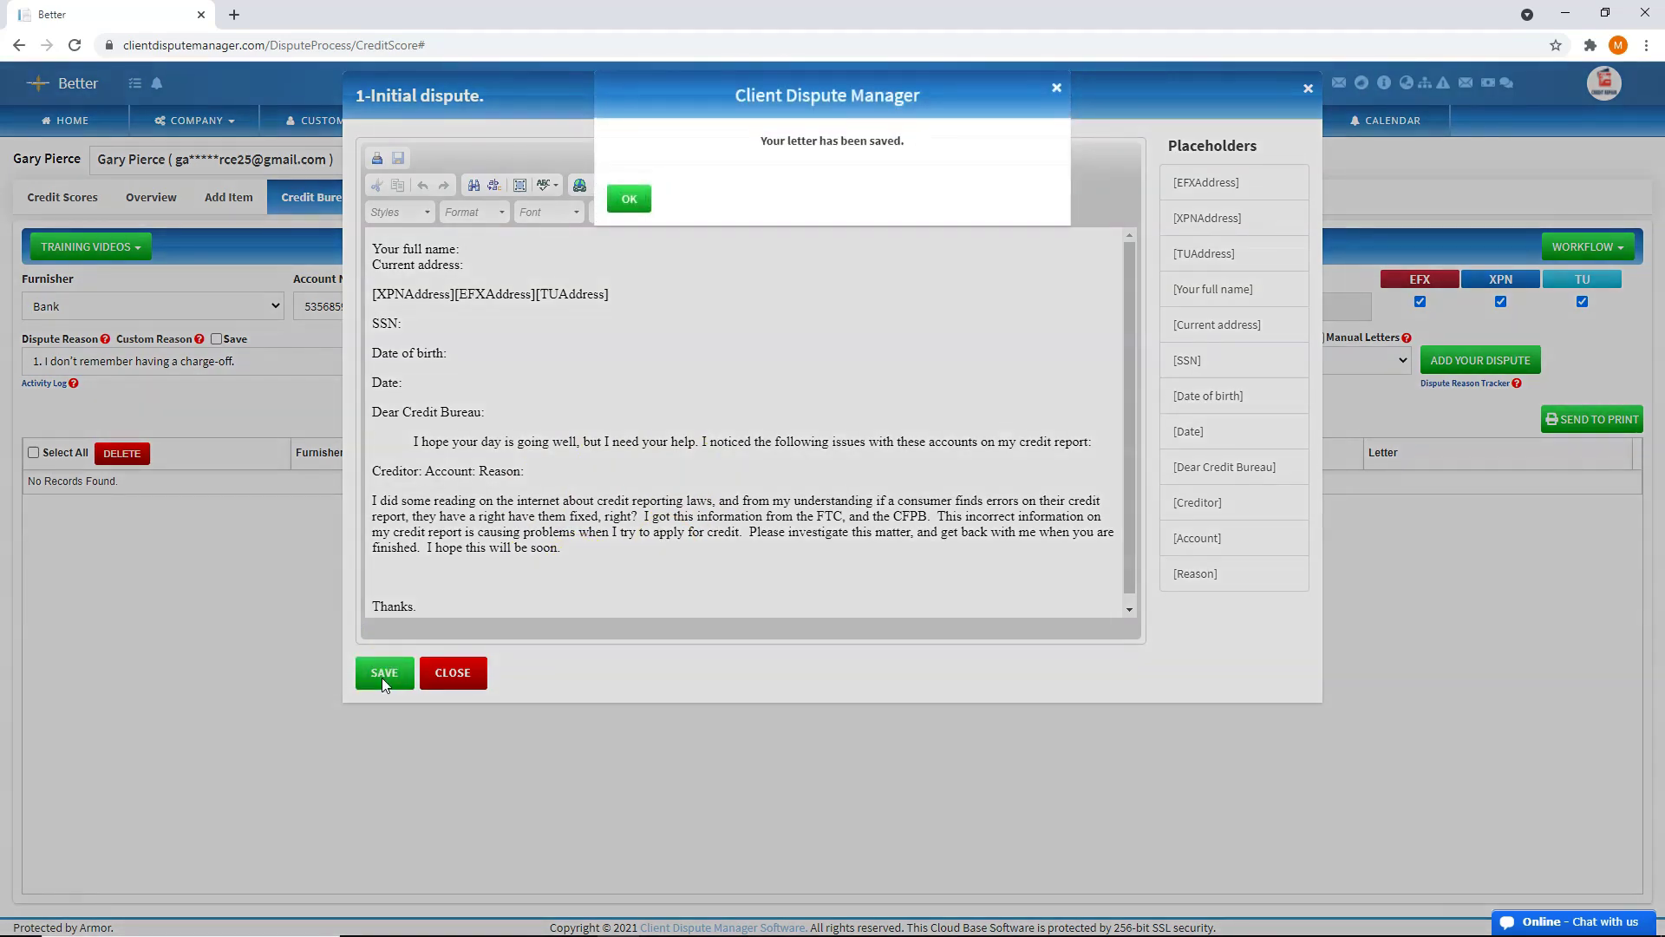
pyautogui.click(629, 198)
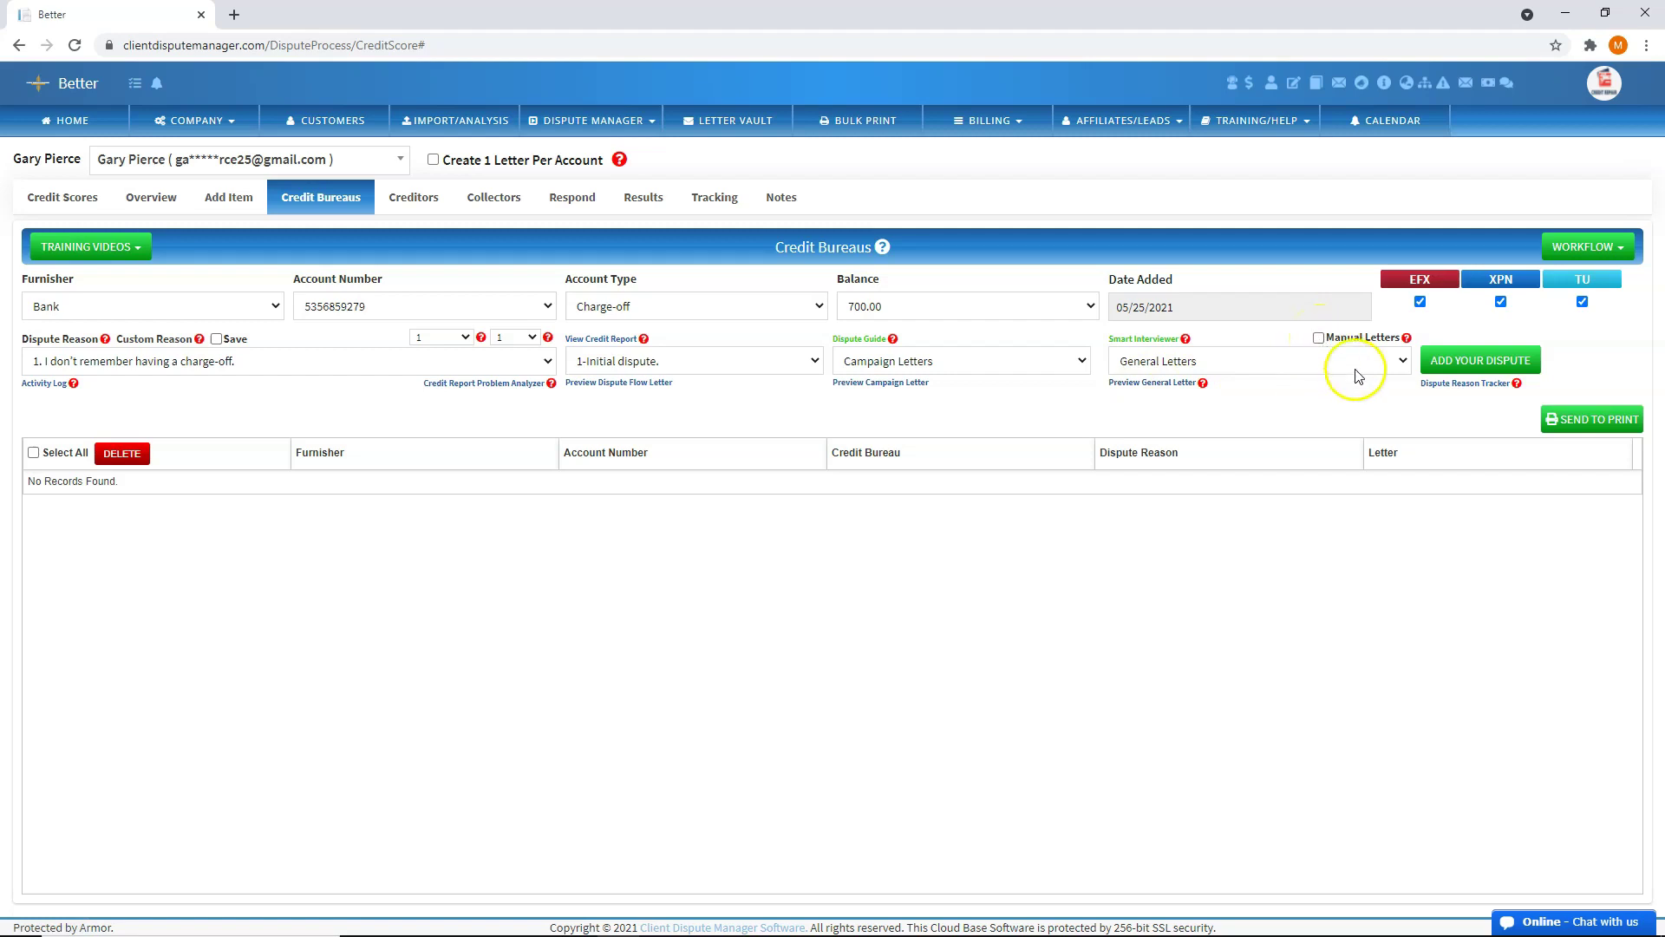
# Step: Check the Dispute Reason Tracker with all dispute types shown and close it
pyautogui.click(1469, 383)
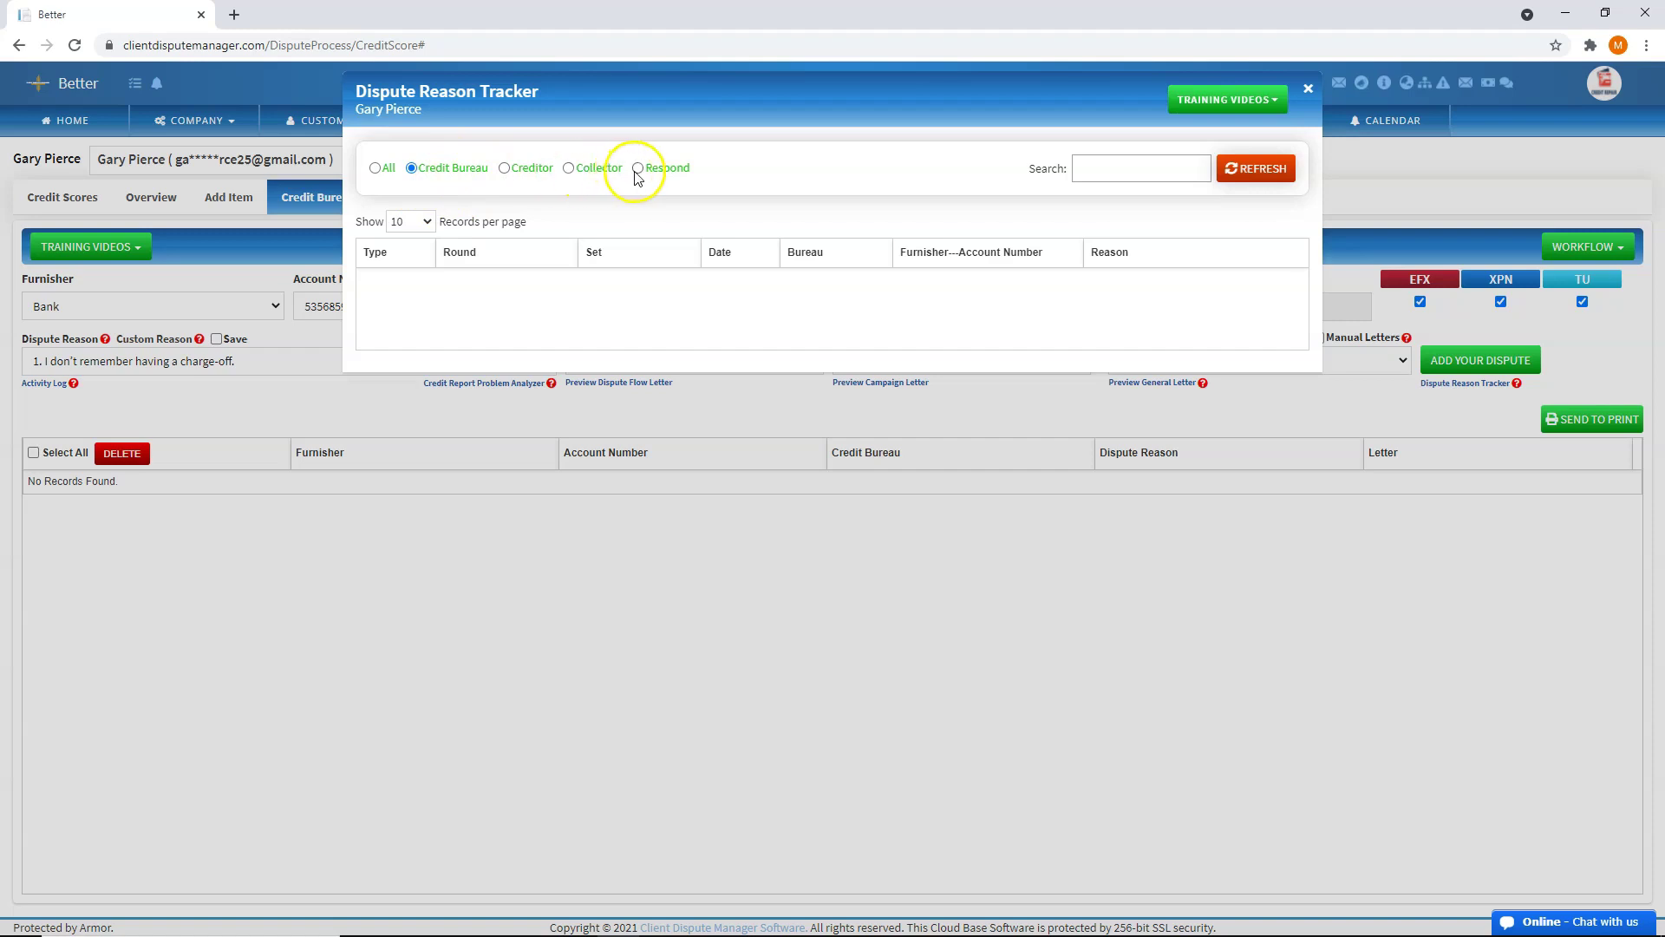
pyautogui.click(377, 170)
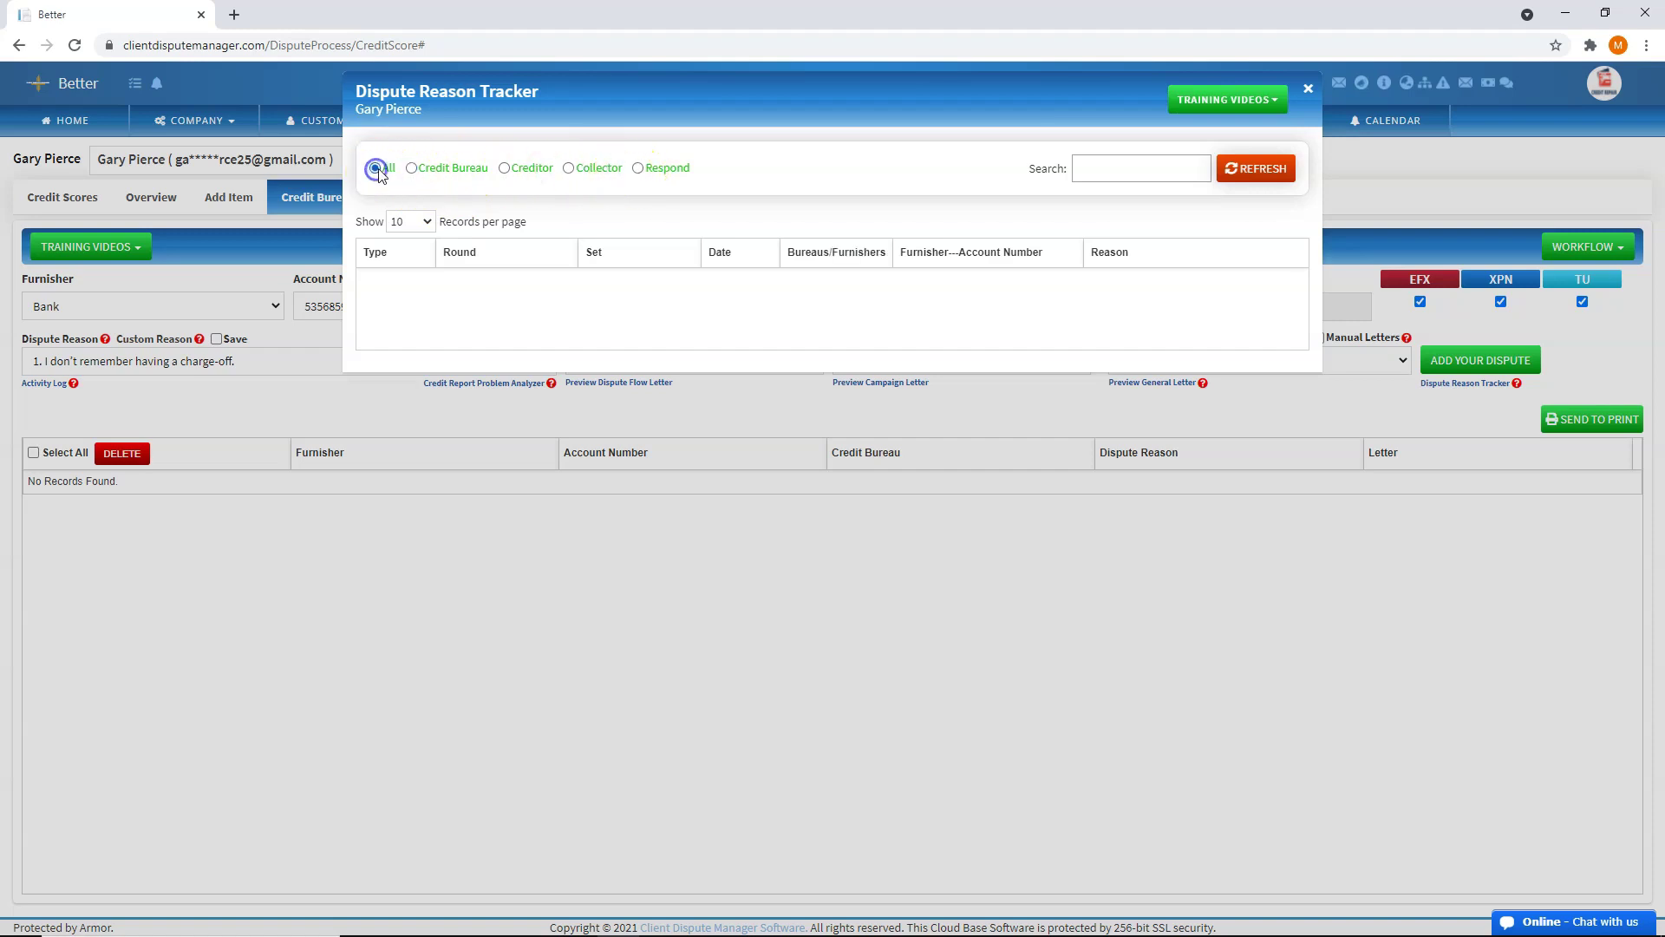
pyautogui.click(1308, 90)
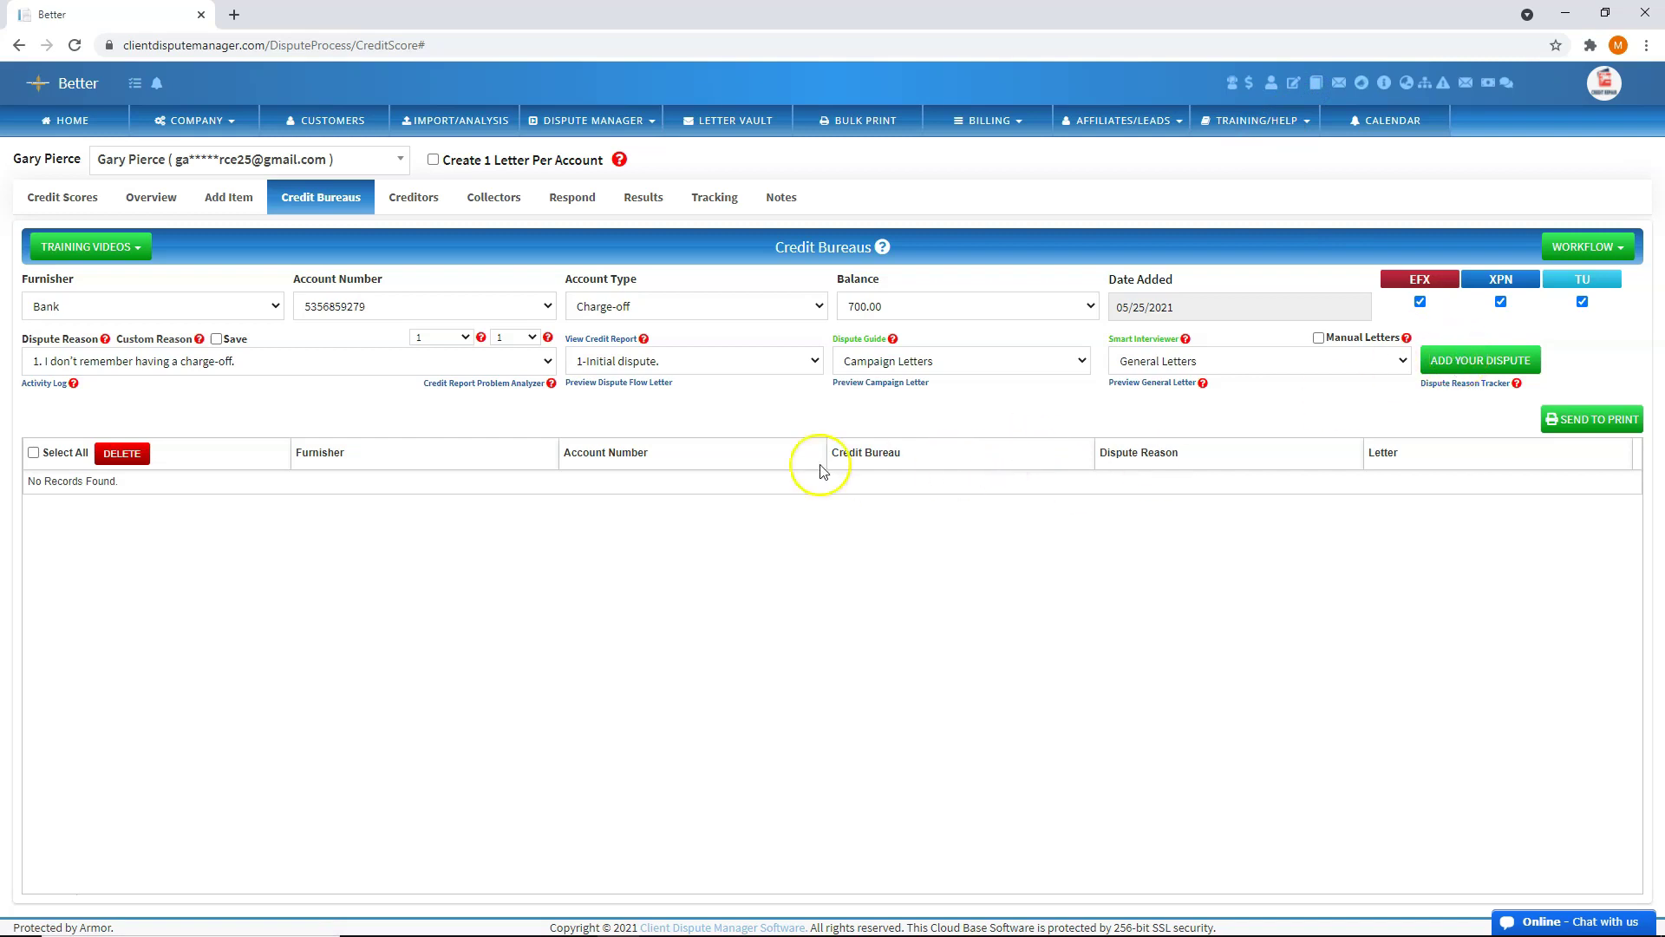
pyautogui.click(489, 392)
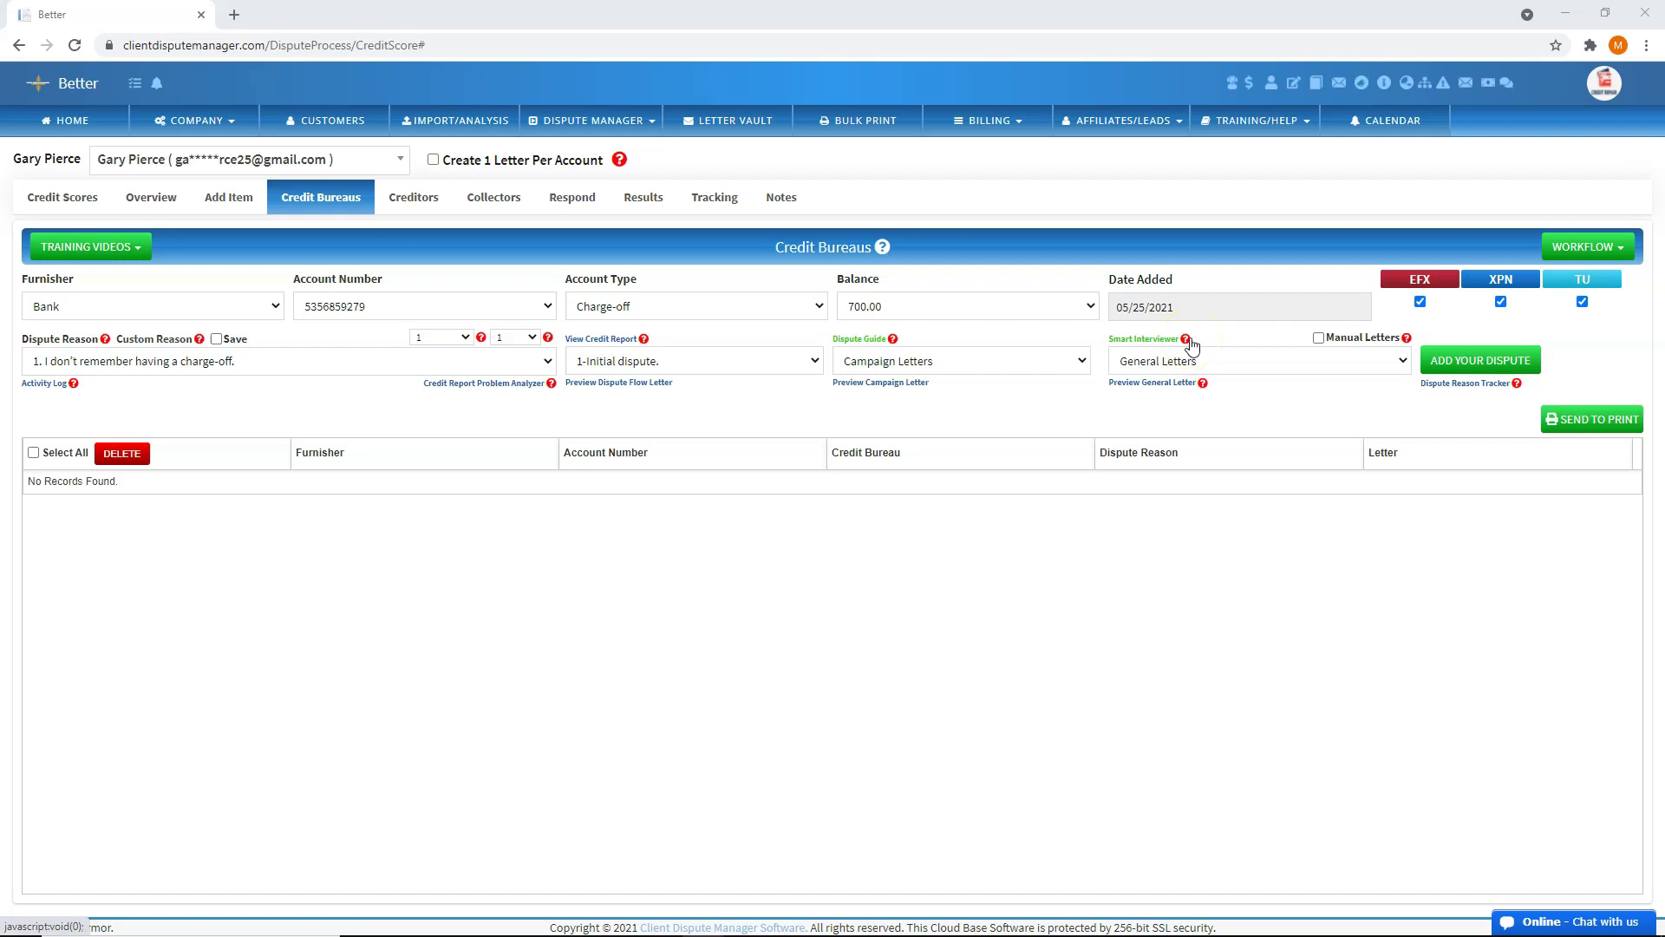
# Step: Add the Bank dispute, and add the Finance collection account with the reason "I don't recall having a collection account."
pyautogui.click(1478, 369)
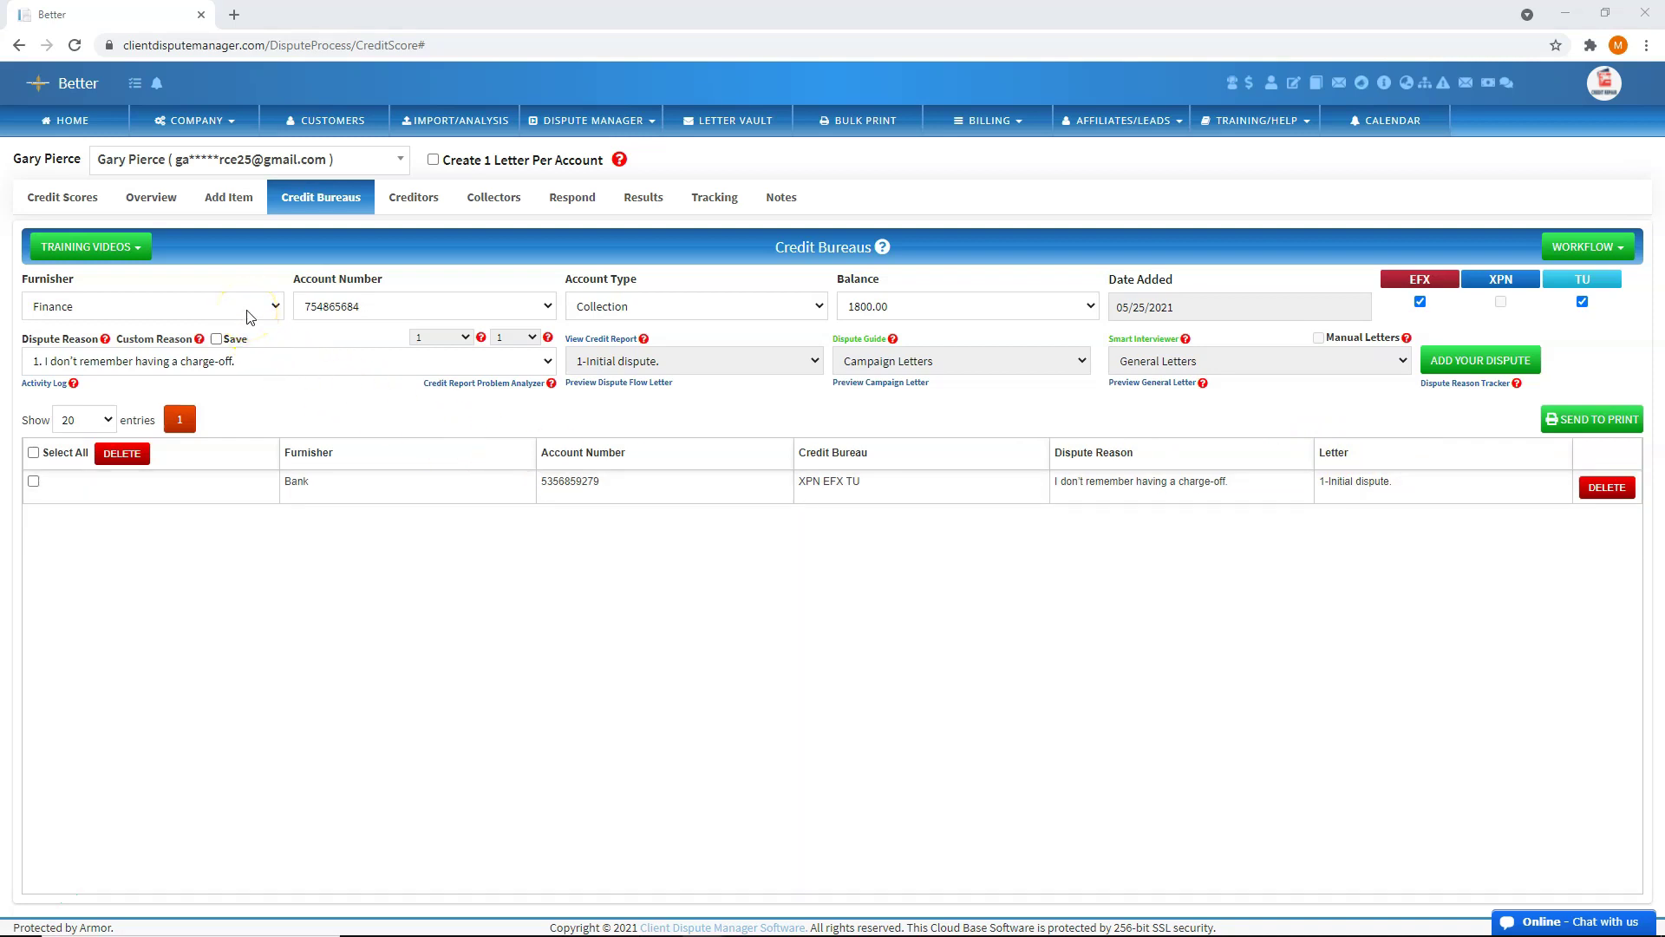
pyautogui.click(274, 360)
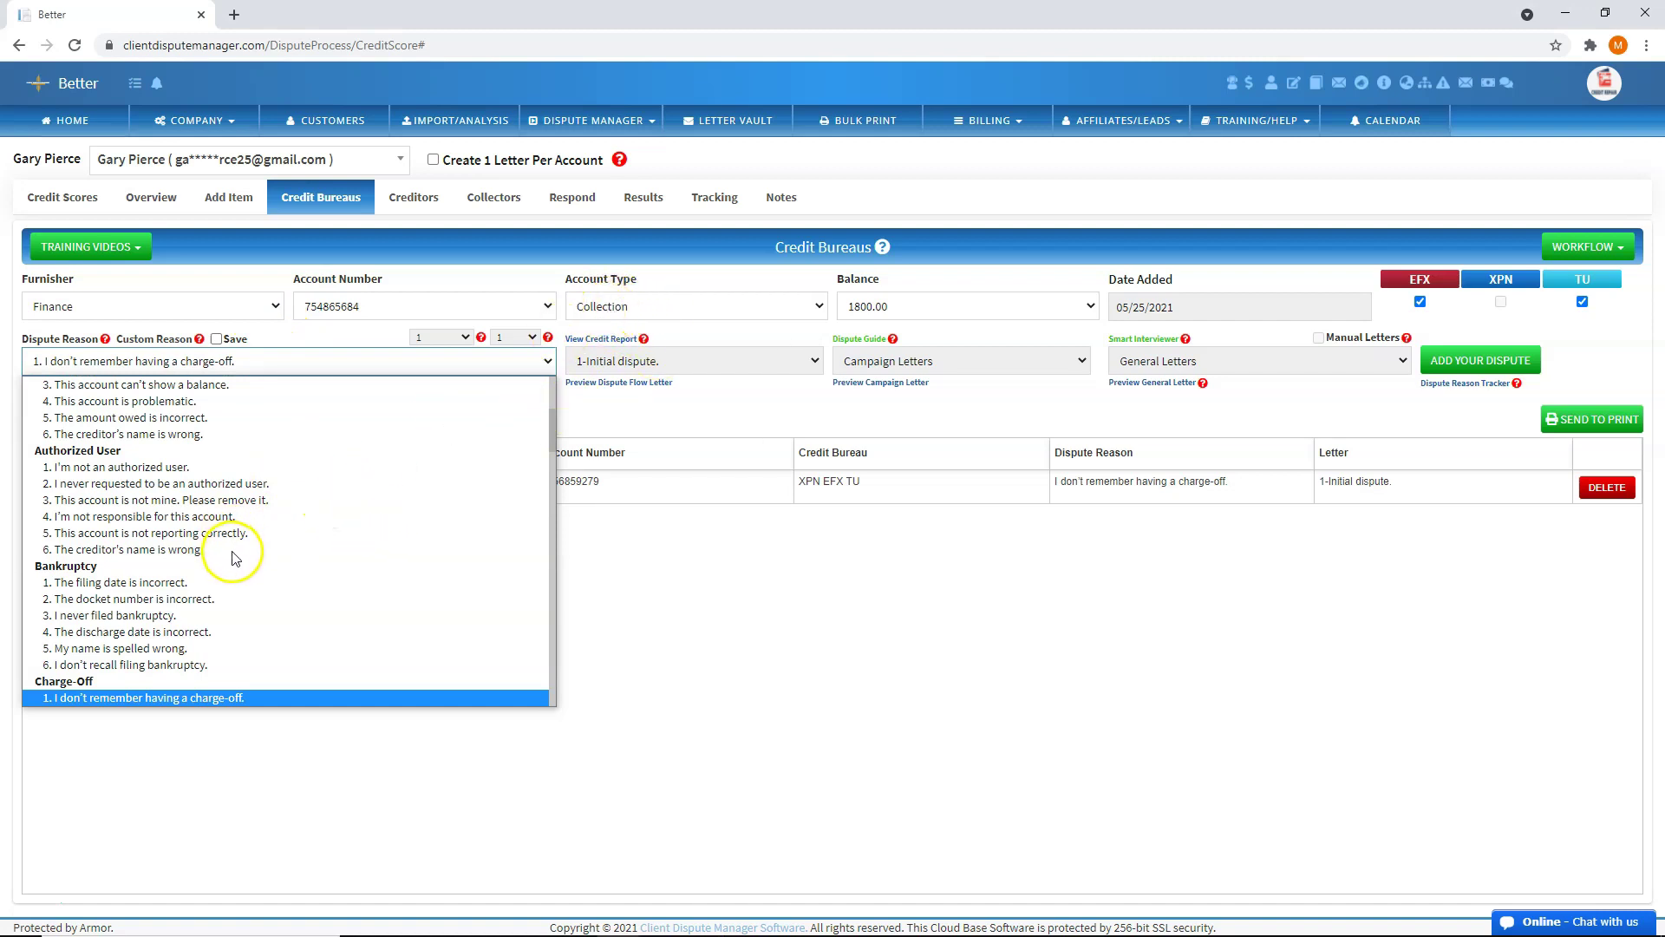
pyautogui.click(228, 503)
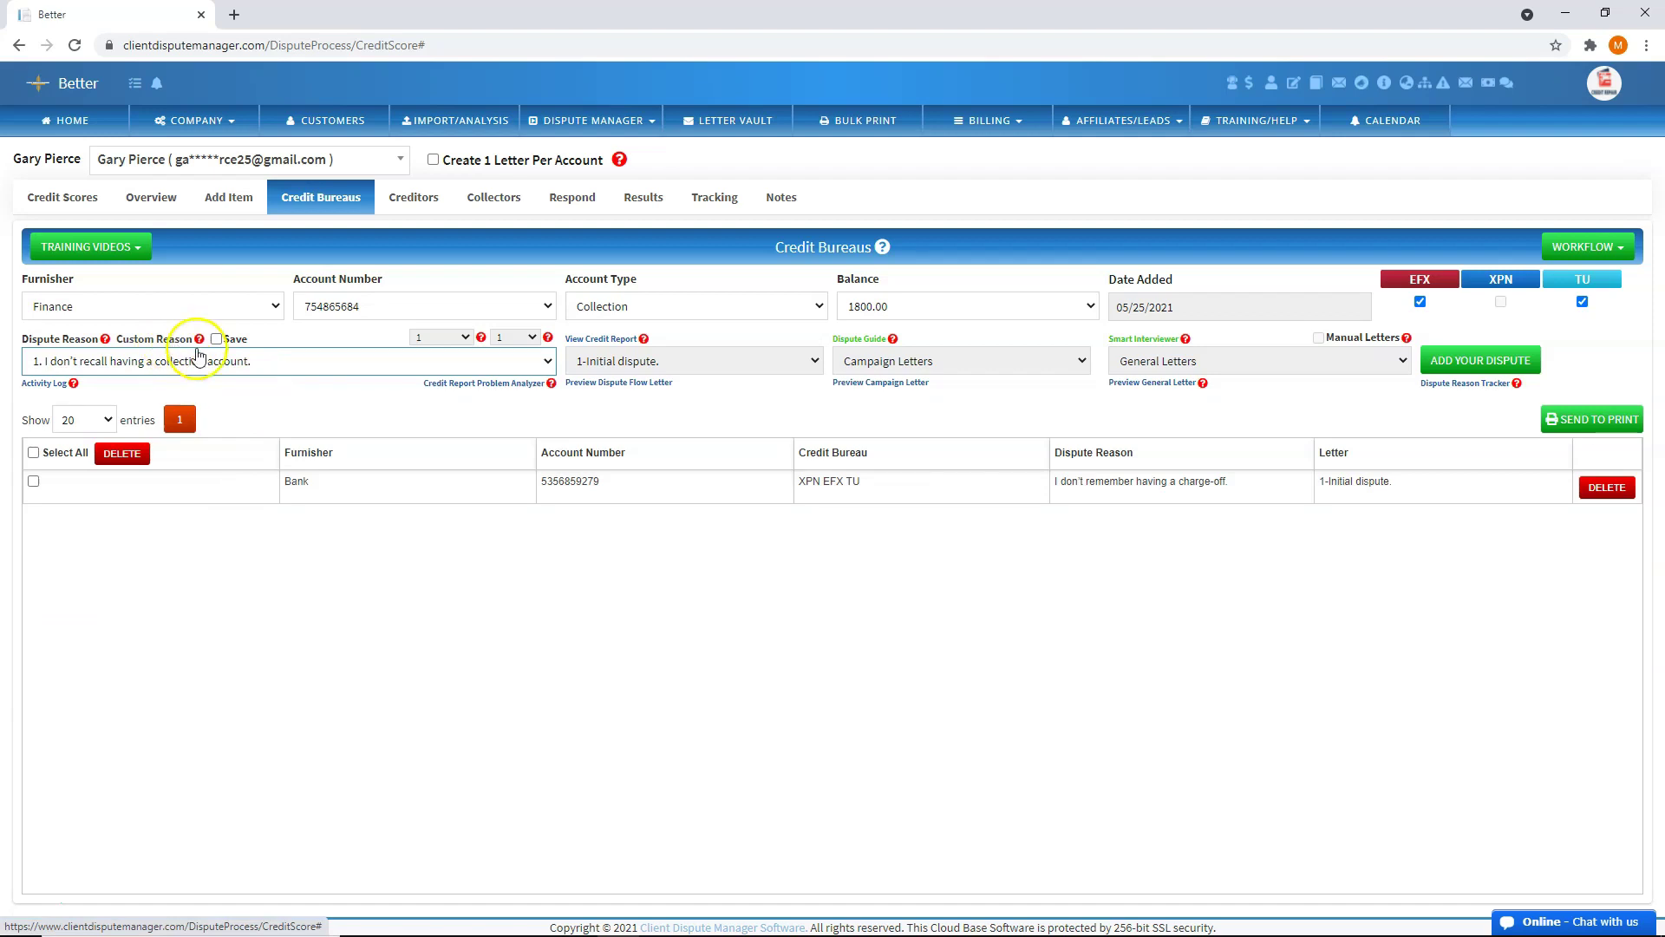
pyautogui.click(580, 417)
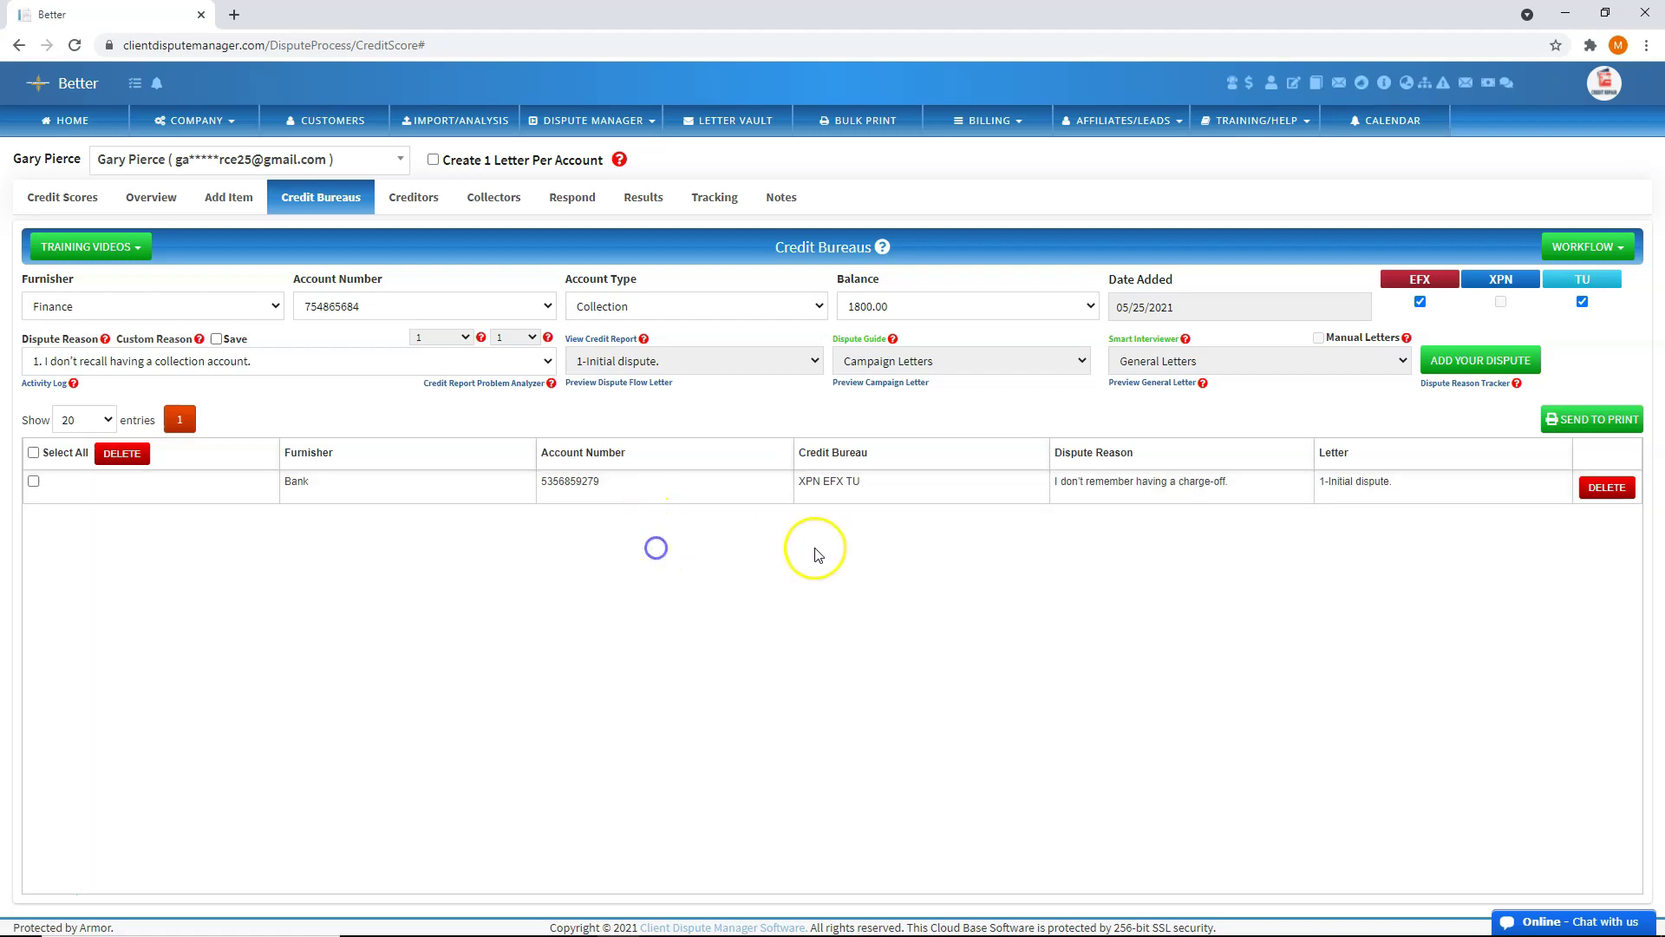
pyautogui.click(1482, 360)
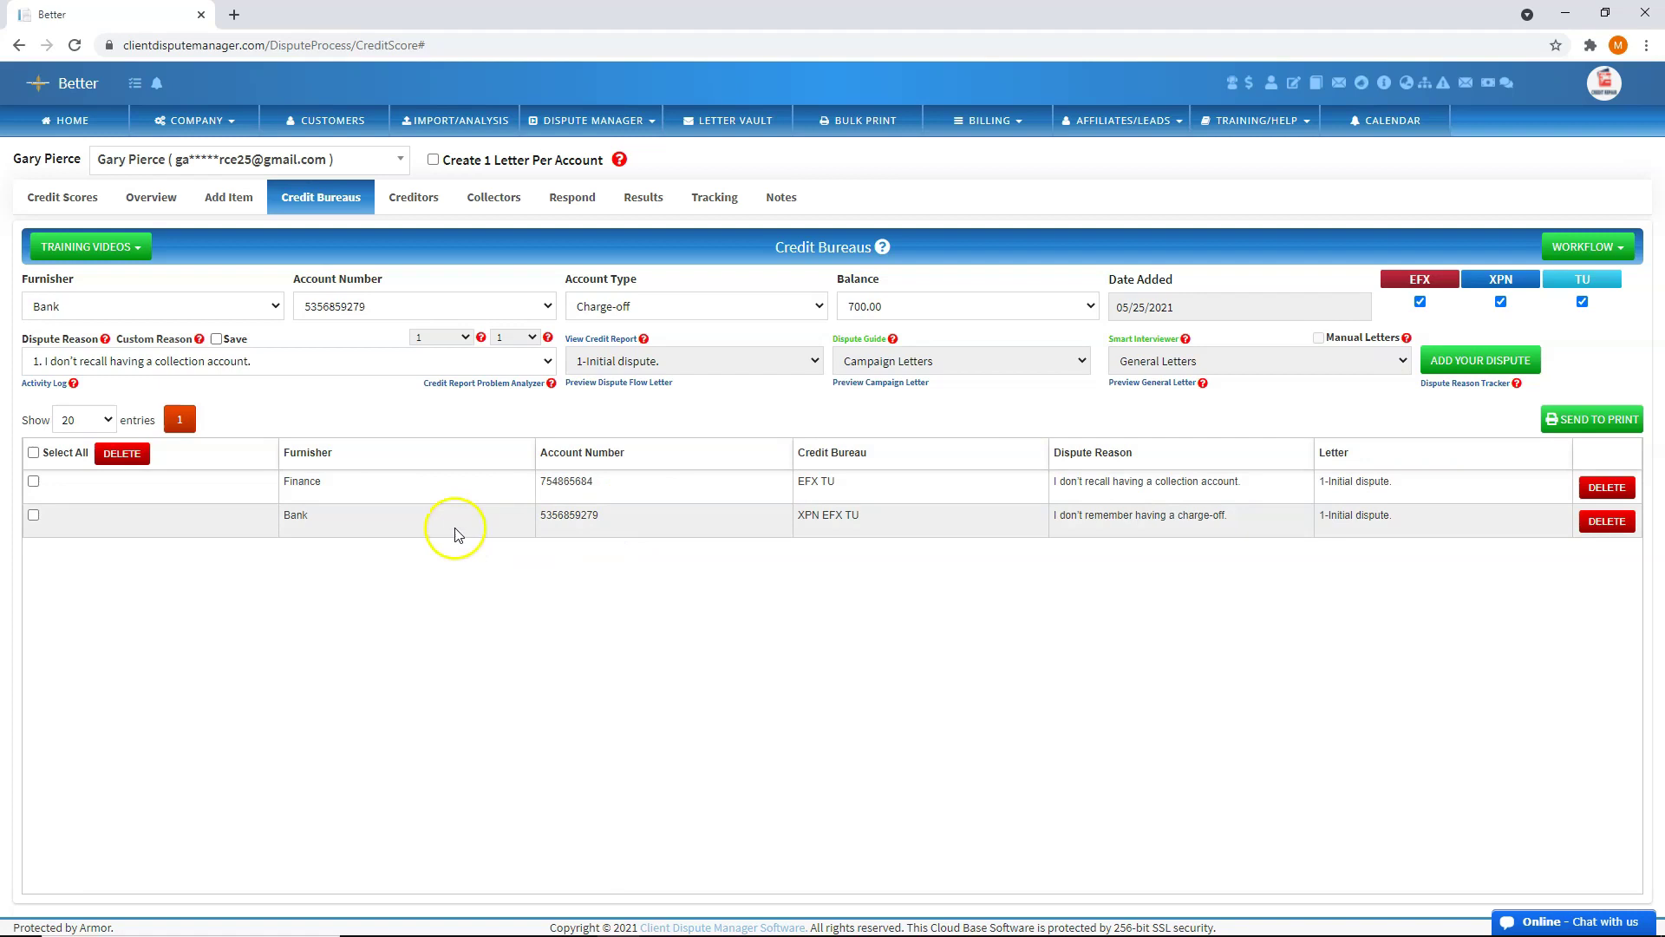
# Step: Select all disputes in the list and send them to print
pyautogui.click(34, 483)
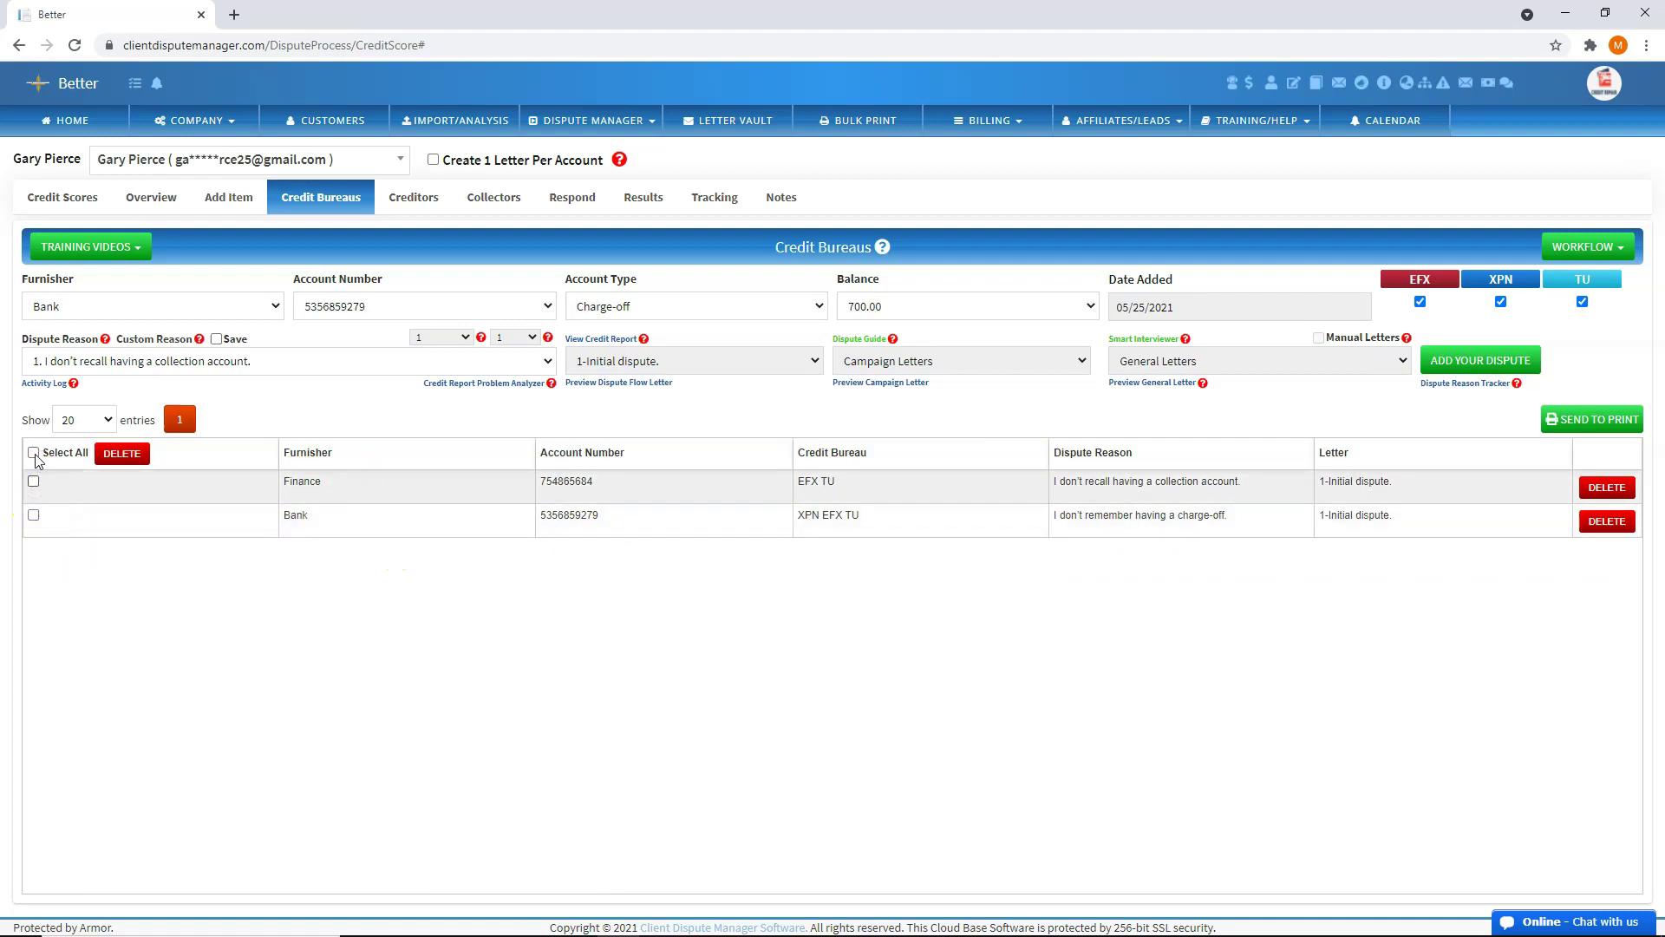
pyautogui.click(336, 531)
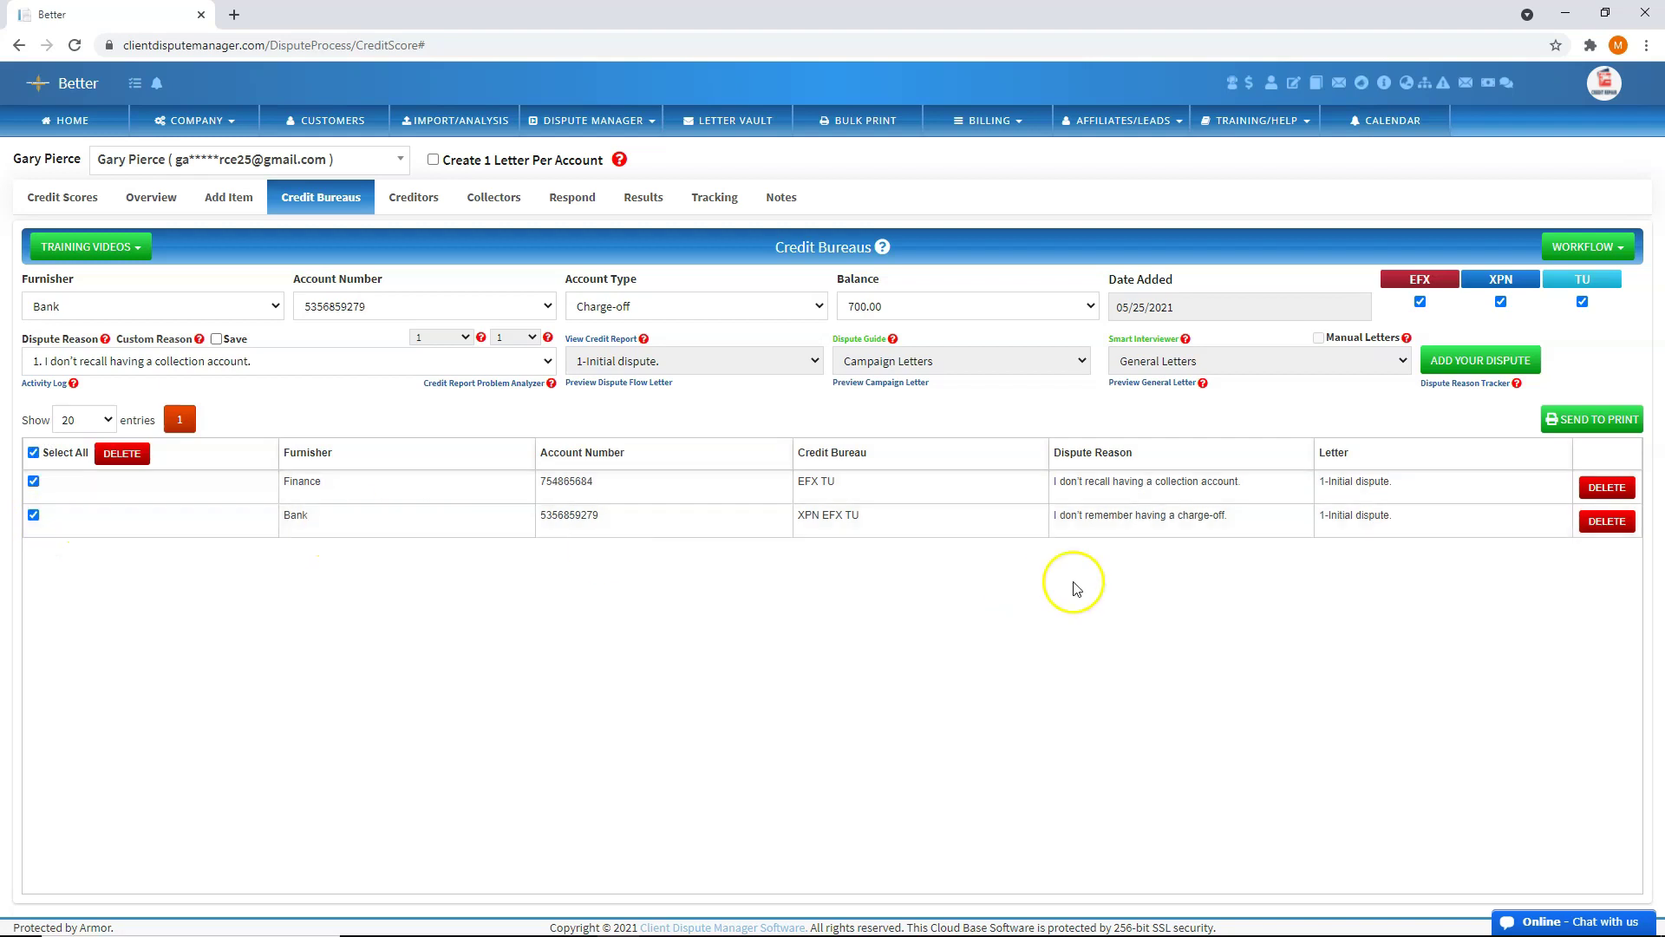
pyautogui.click(1579, 419)
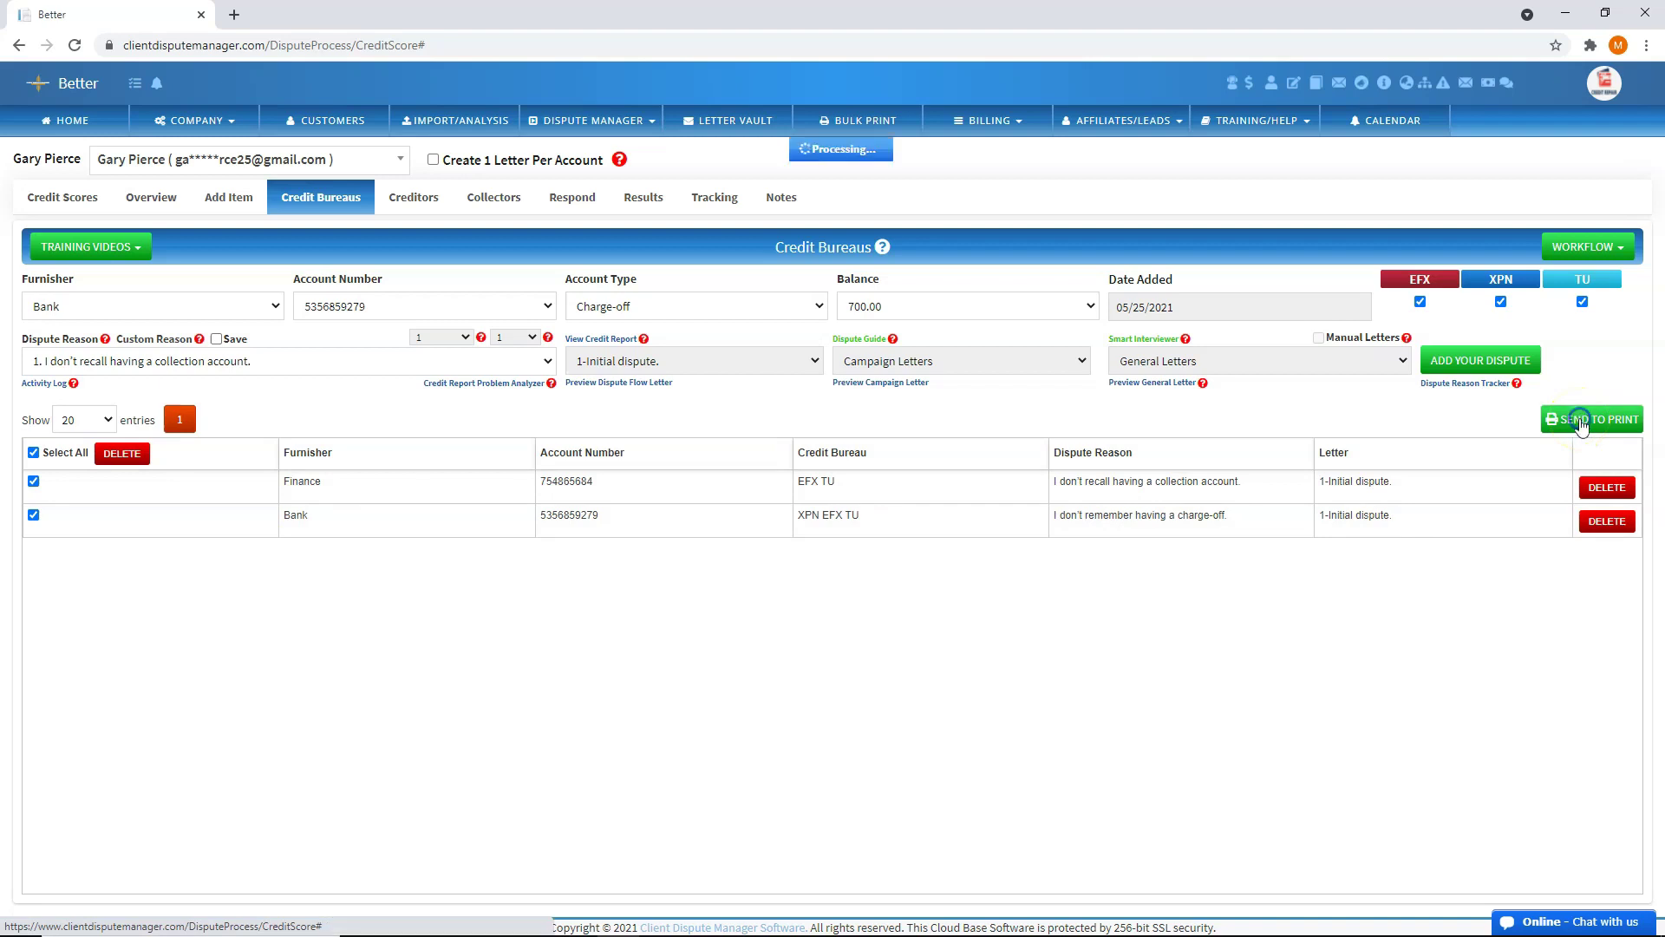
# Step: Open Bulk Print and preview the Equifax letter and the customer's ID, SSN and address documents
pyautogui.click(870, 130)
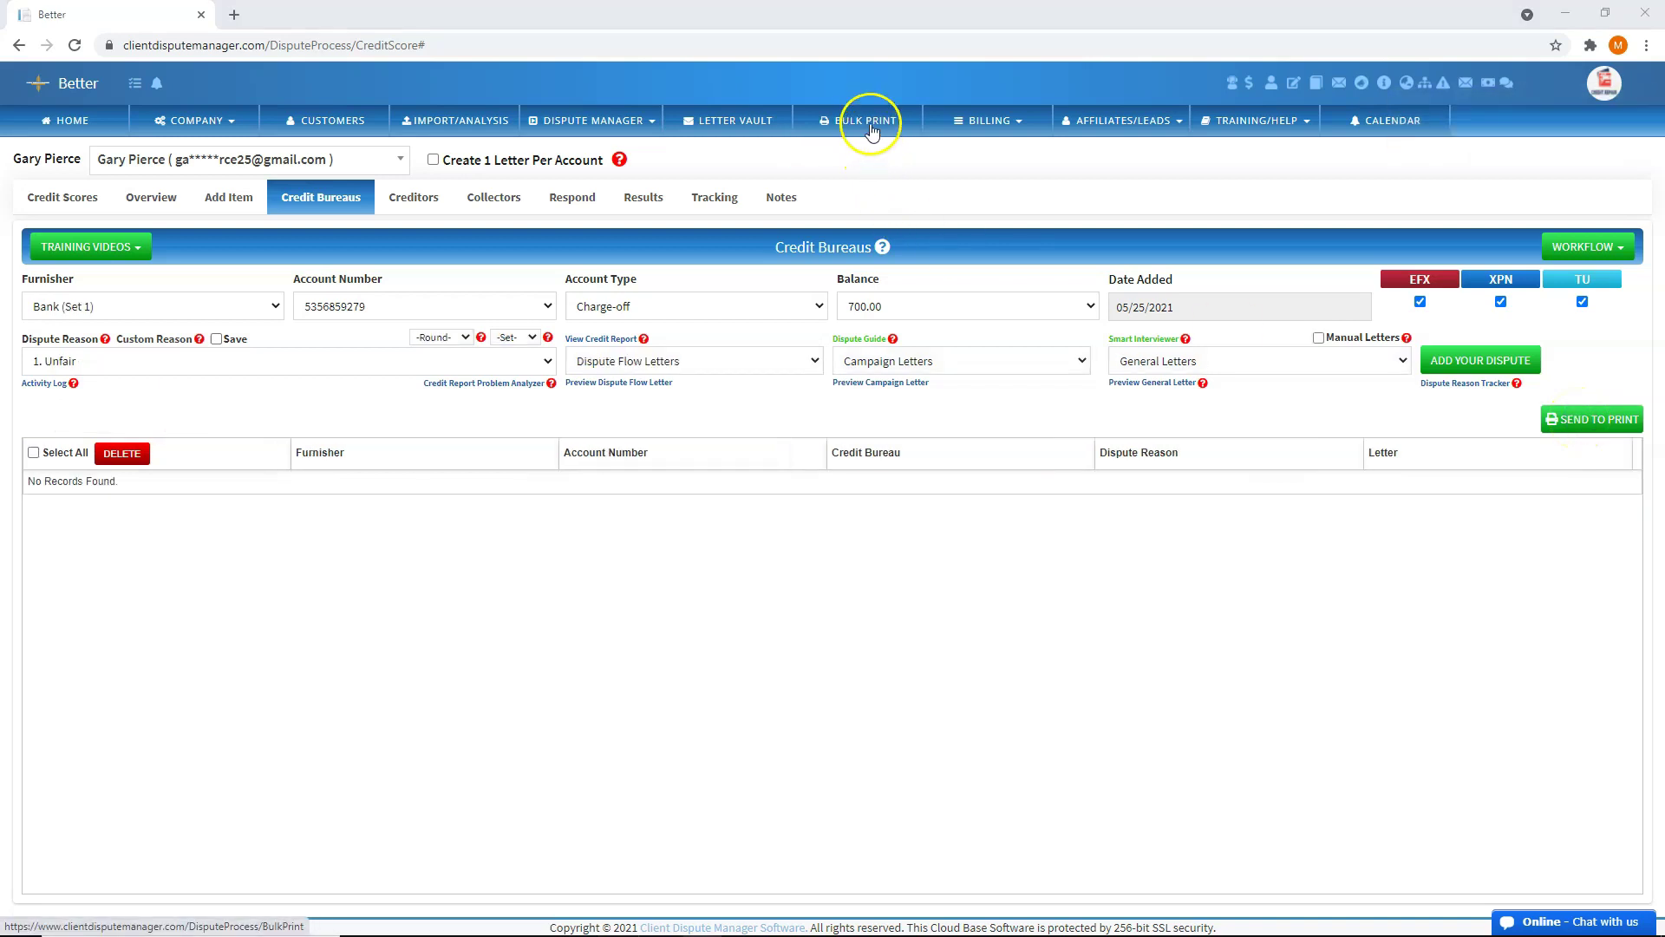
pyautogui.click(884, 130)
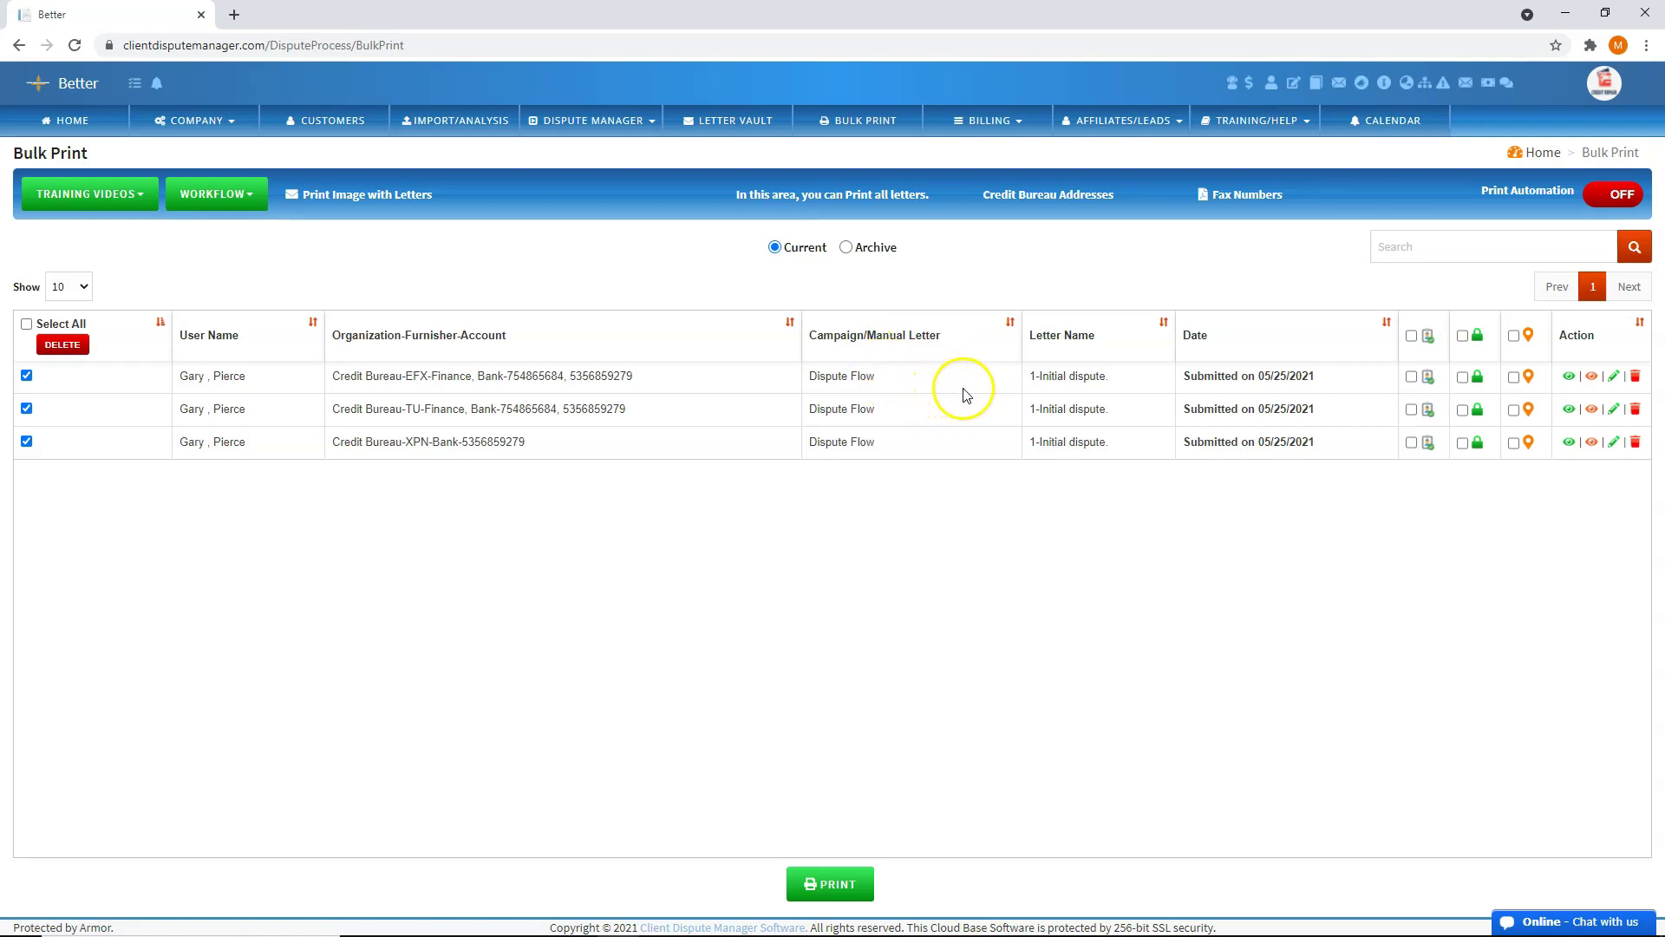
pyautogui.click(1570, 376)
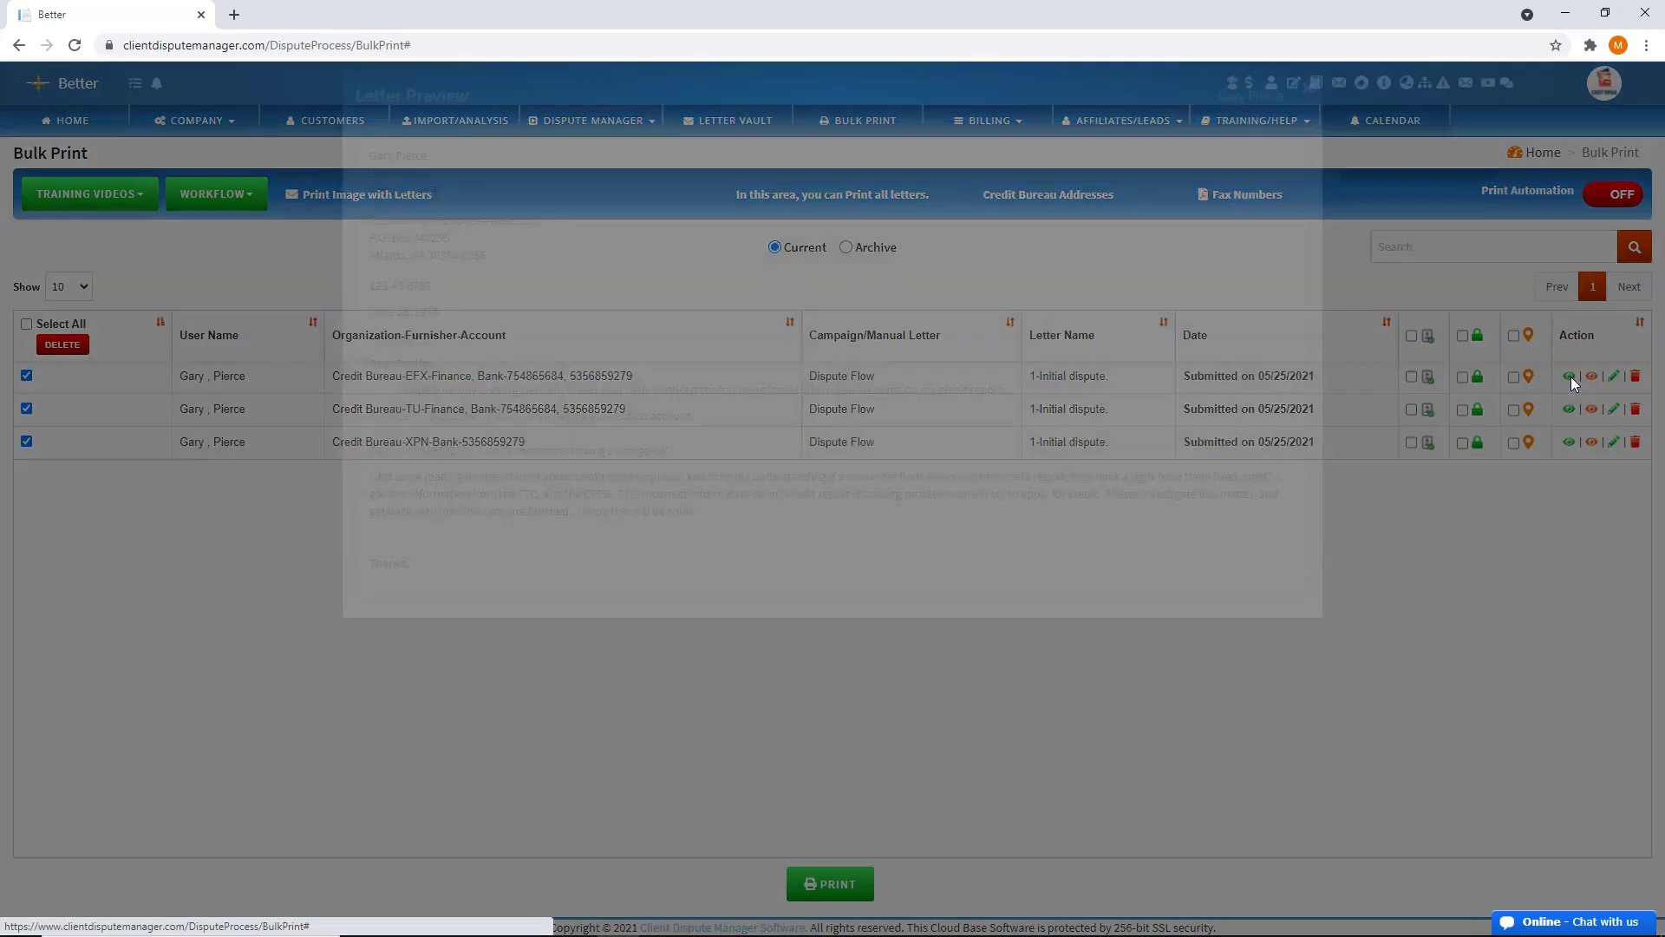
pyautogui.click(1308, 88)
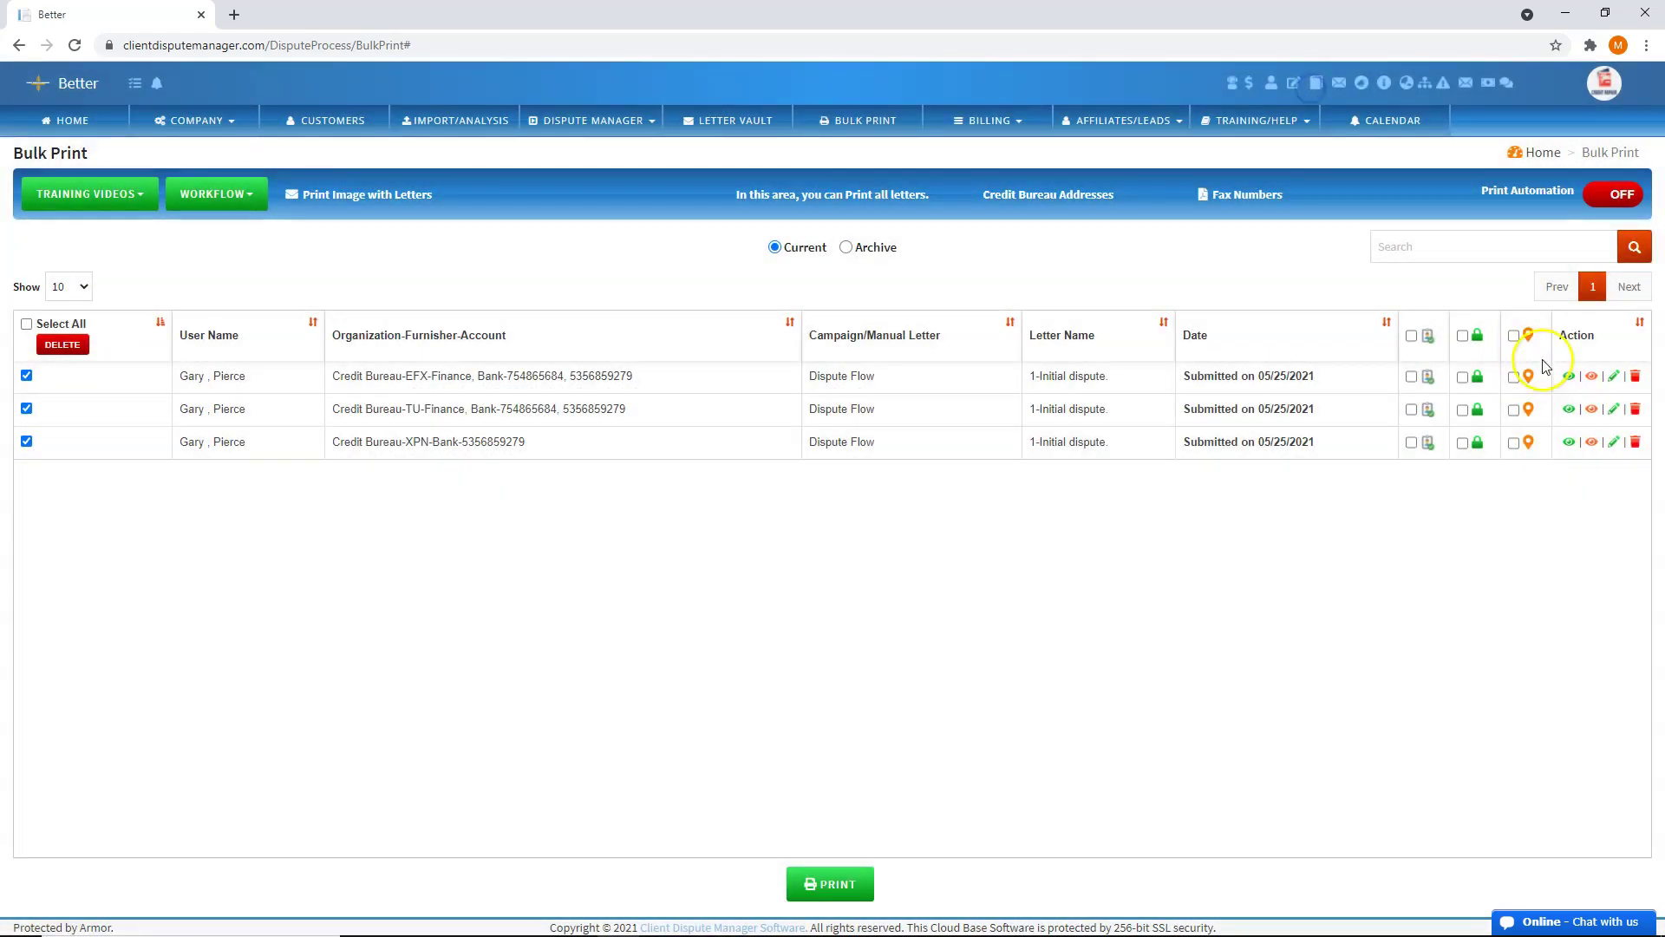
pyautogui.click(1593, 377)
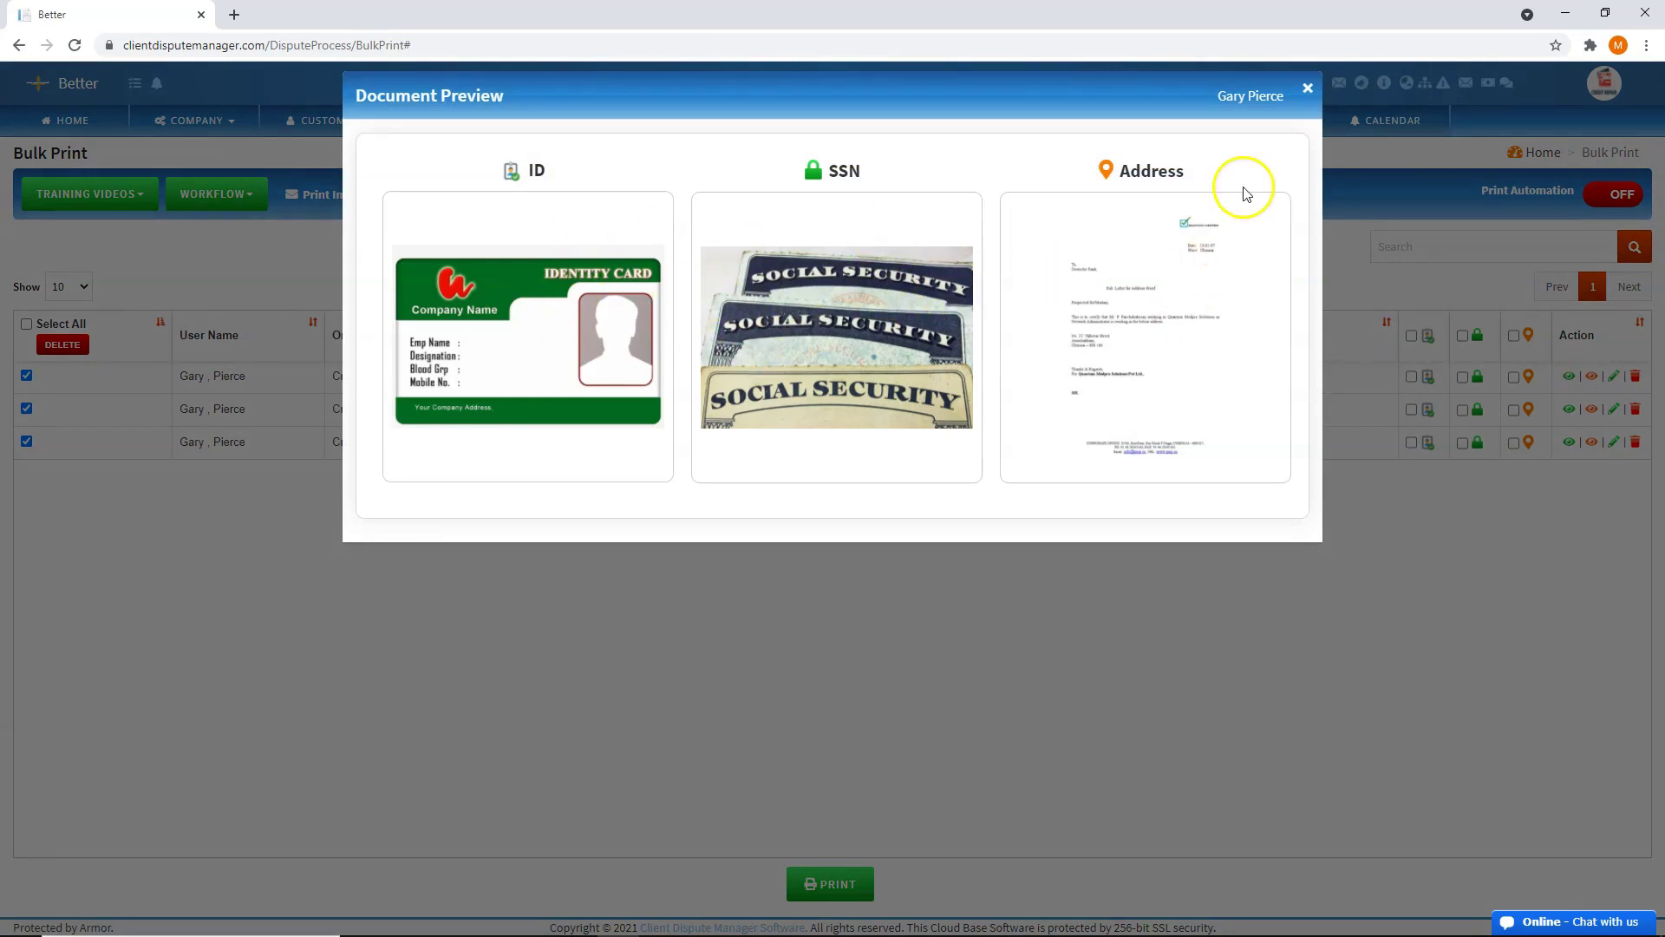
pyautogui.click(1307, 89)
# Step: Review the Equifax letter in the letter editor and return to the Bulk Print list
pyautogui.click(1613, 380)
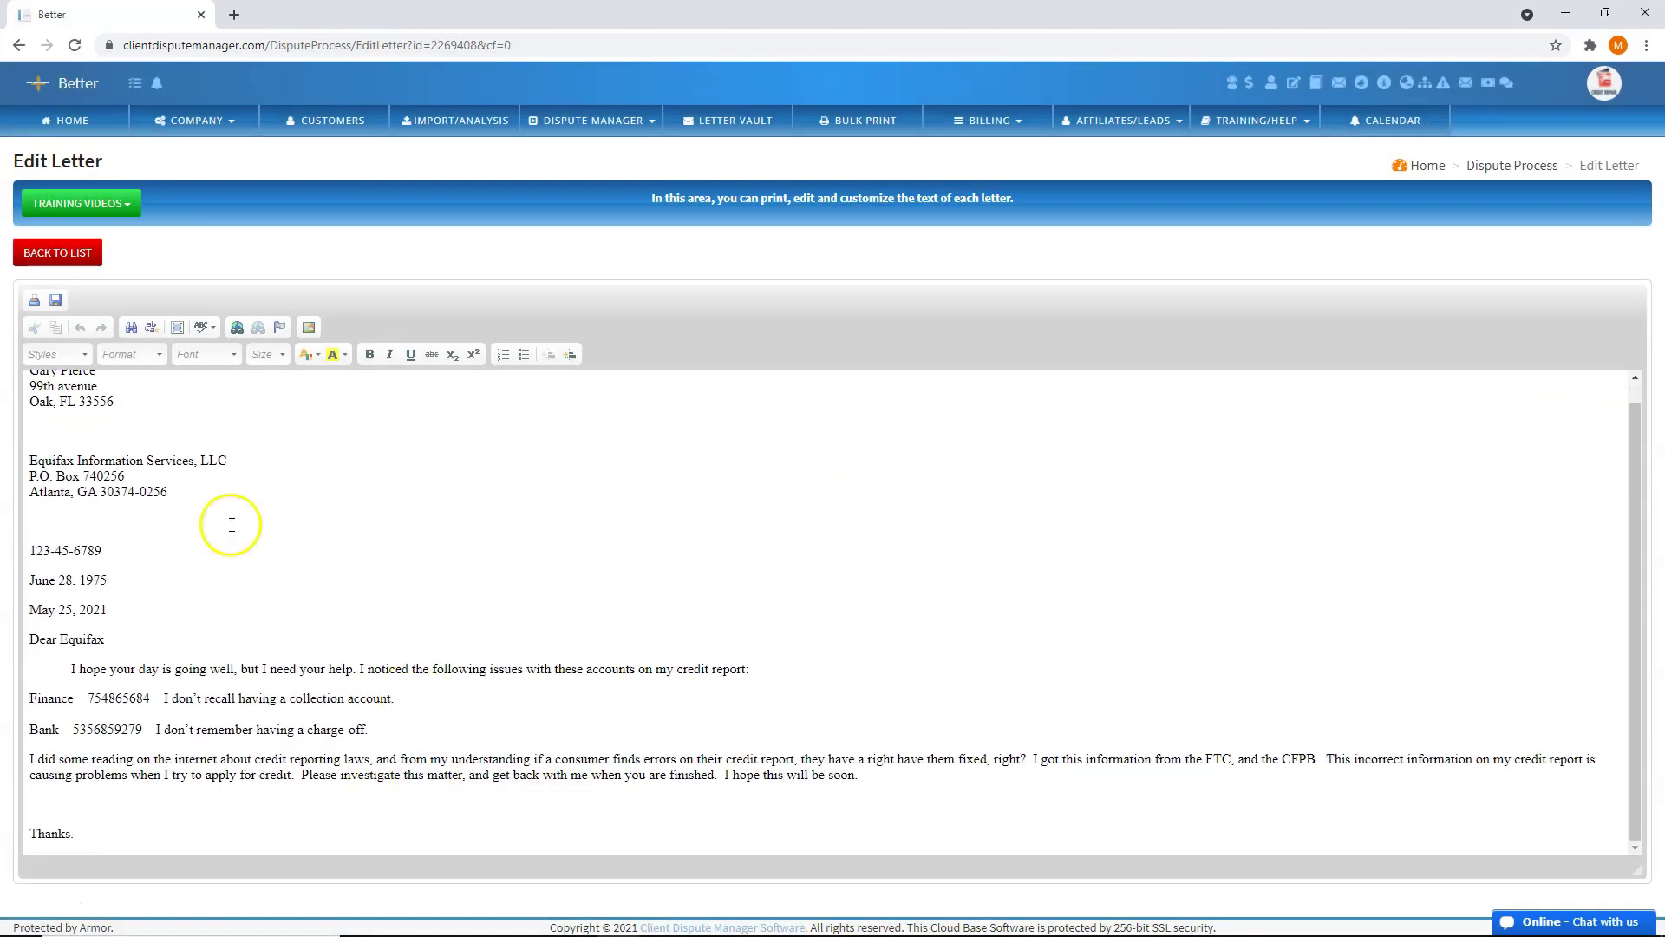
pyautogui.scroll(1, 309, 640)
pyautogui.click(73, 257)
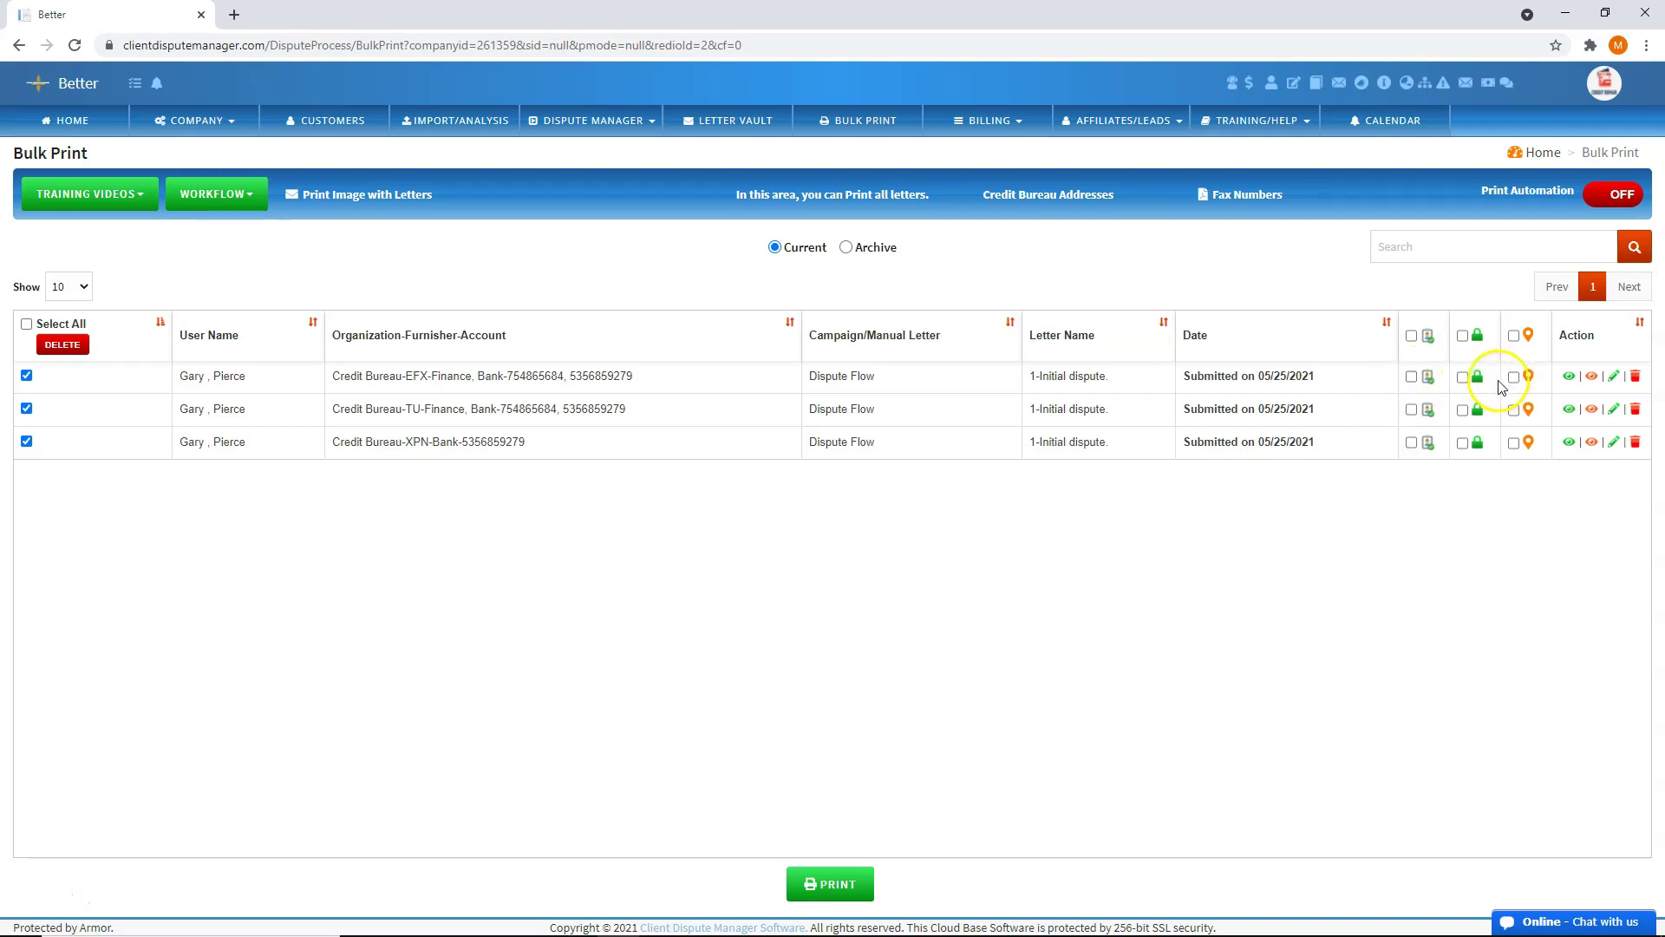
# Step: Include the ID and SSN documents with the Equifax letter, and preview the selected letters' printout, cancelling without archiving them
pyautogui.click(1412, 376)
pyautogui.click(1466, 378)
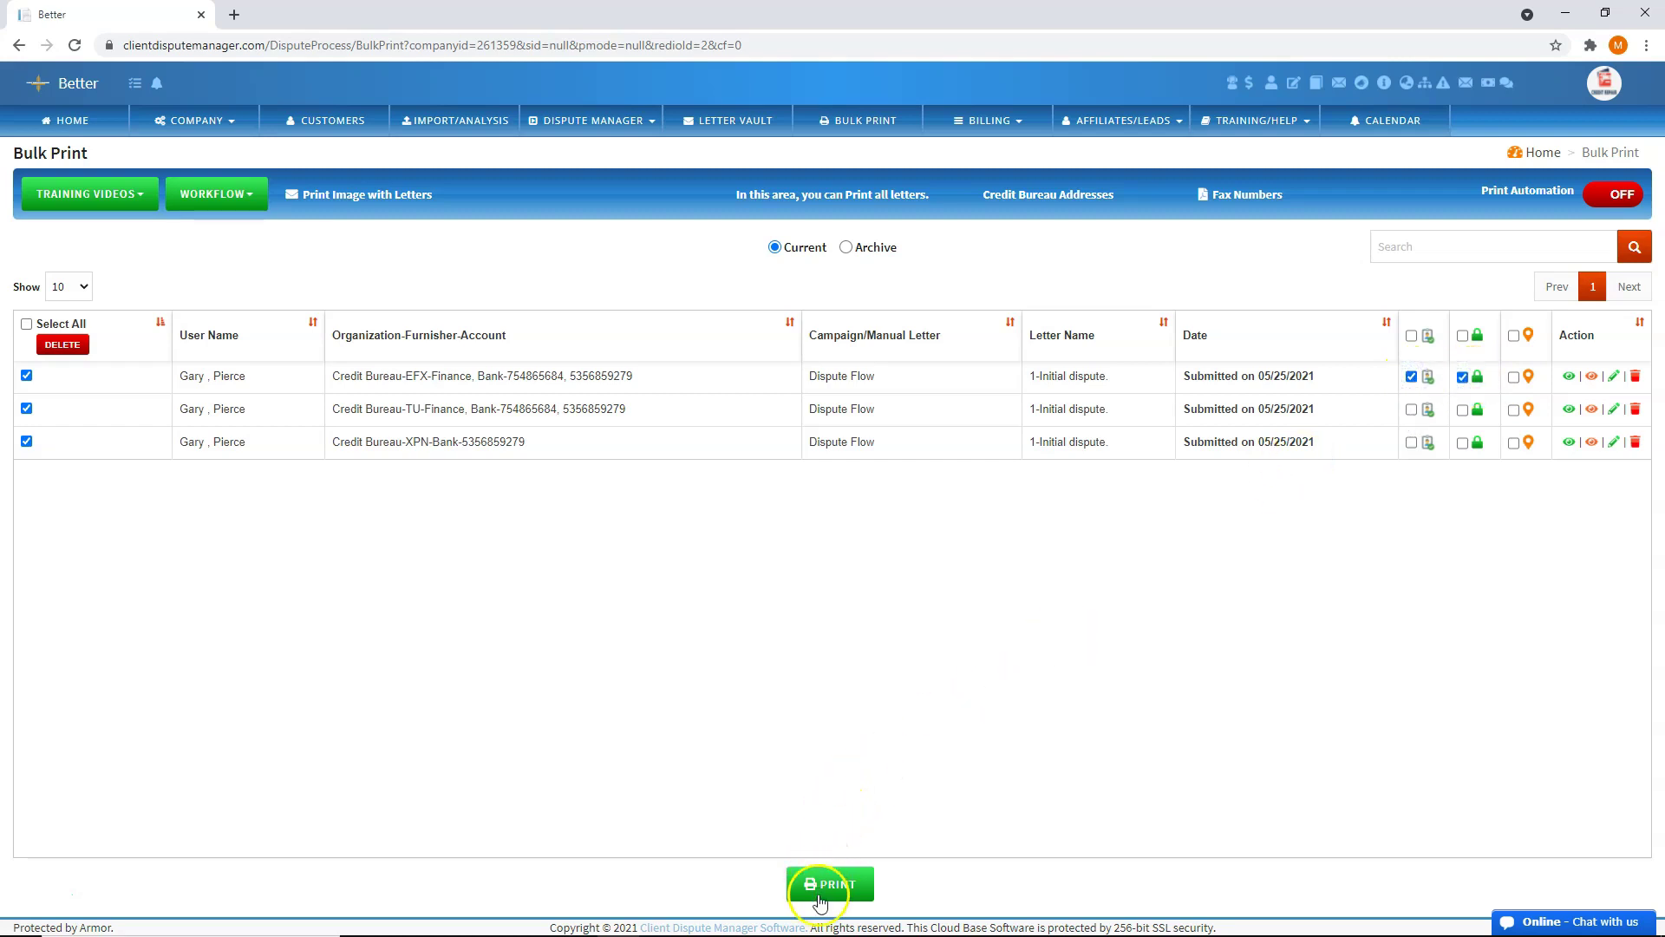
pyautogui.click(819, 898)
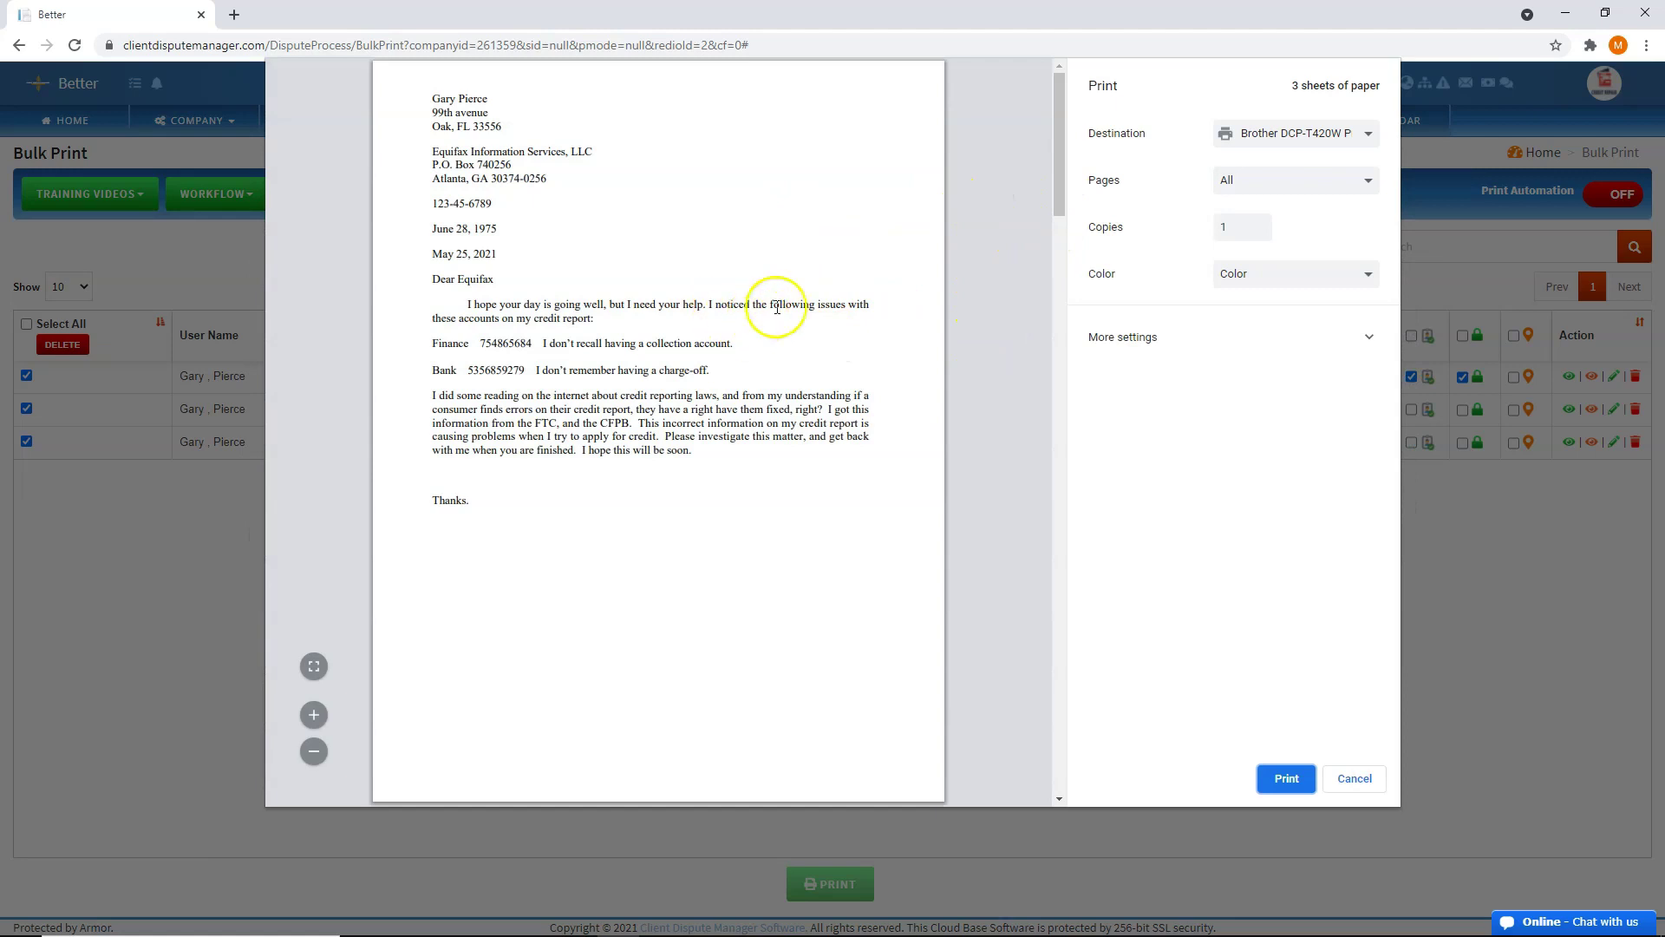
pyautogui.scroll(-7, 778, 347)
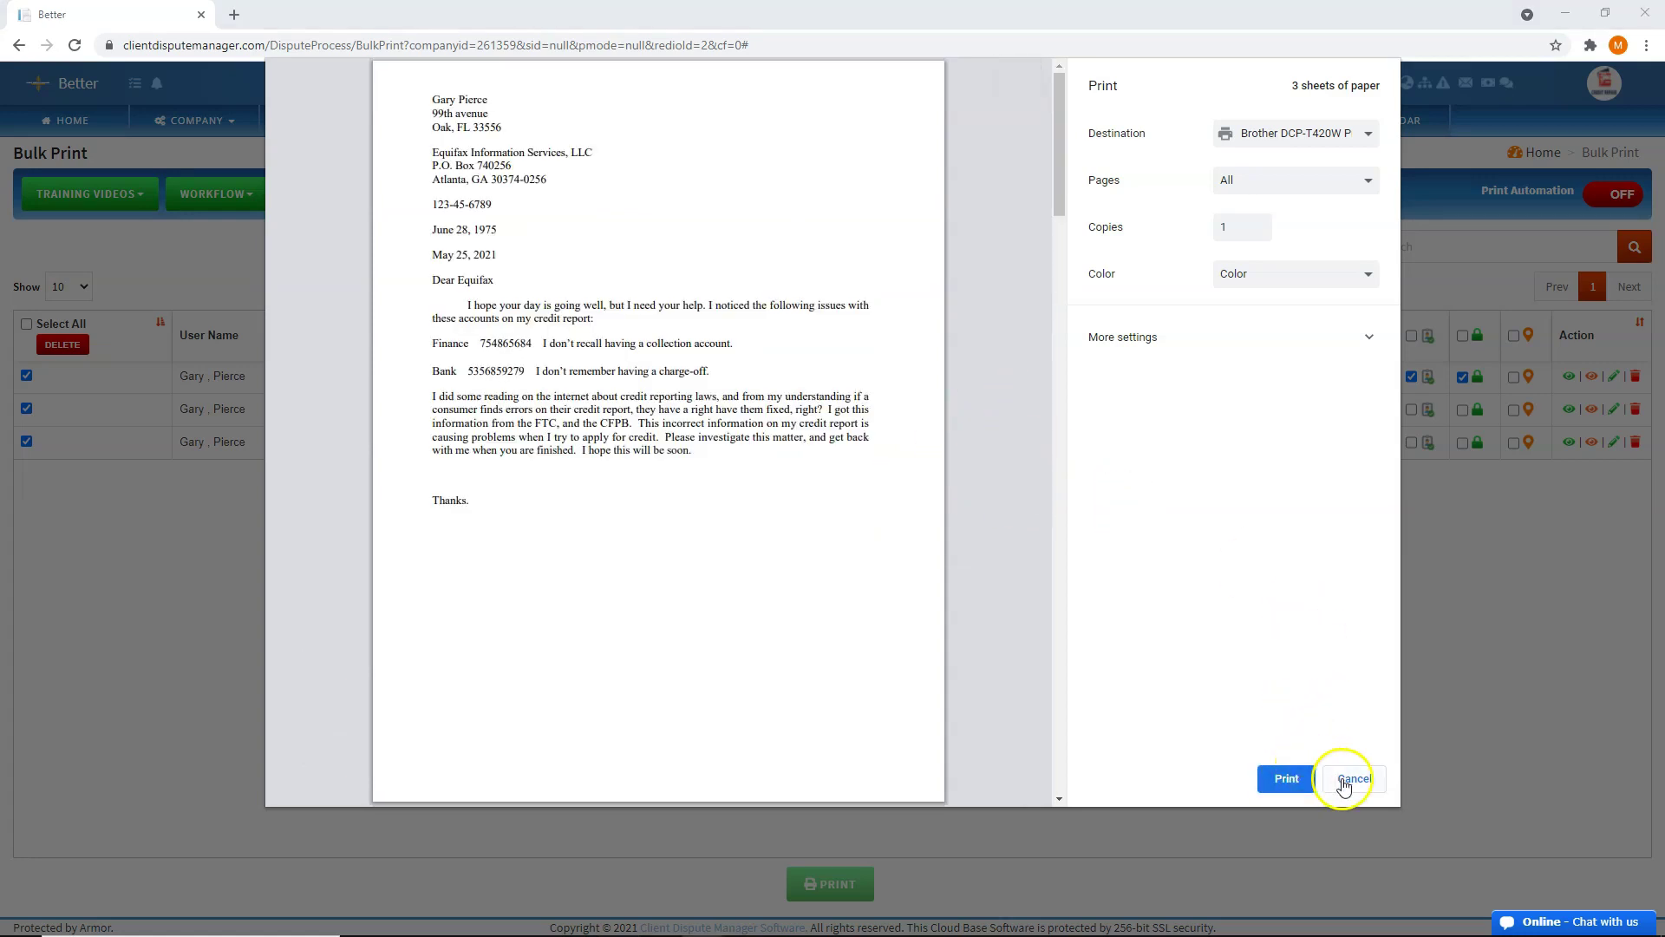
pyautogui.click(1364, 779)
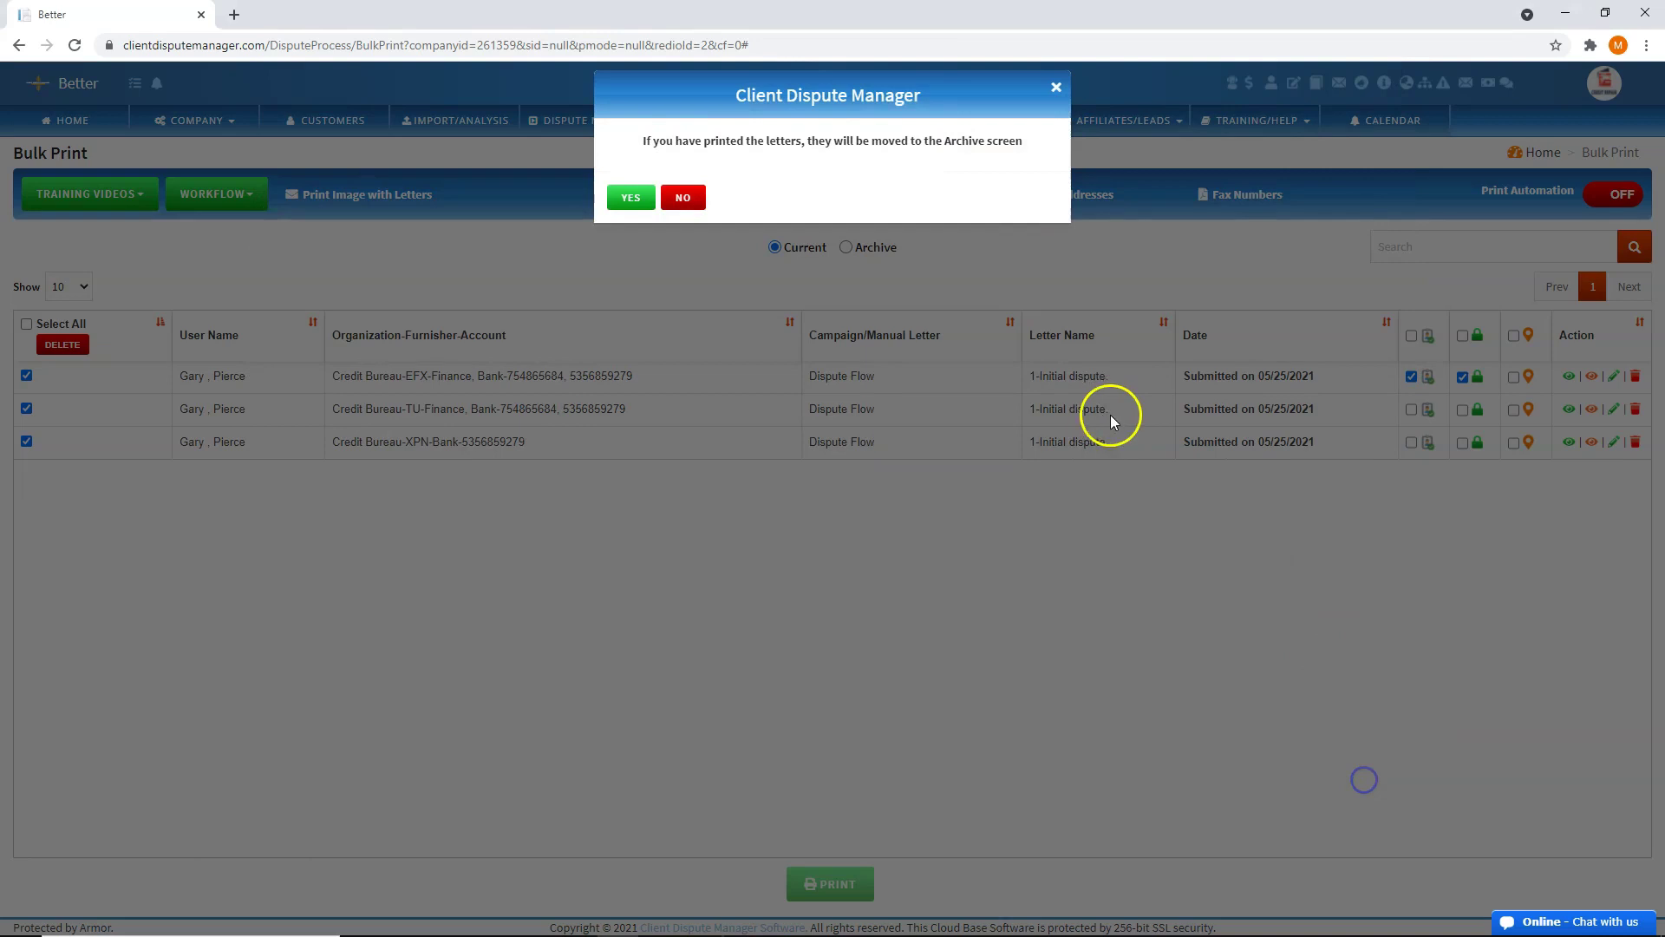
pyautogui.click(1056, 87)
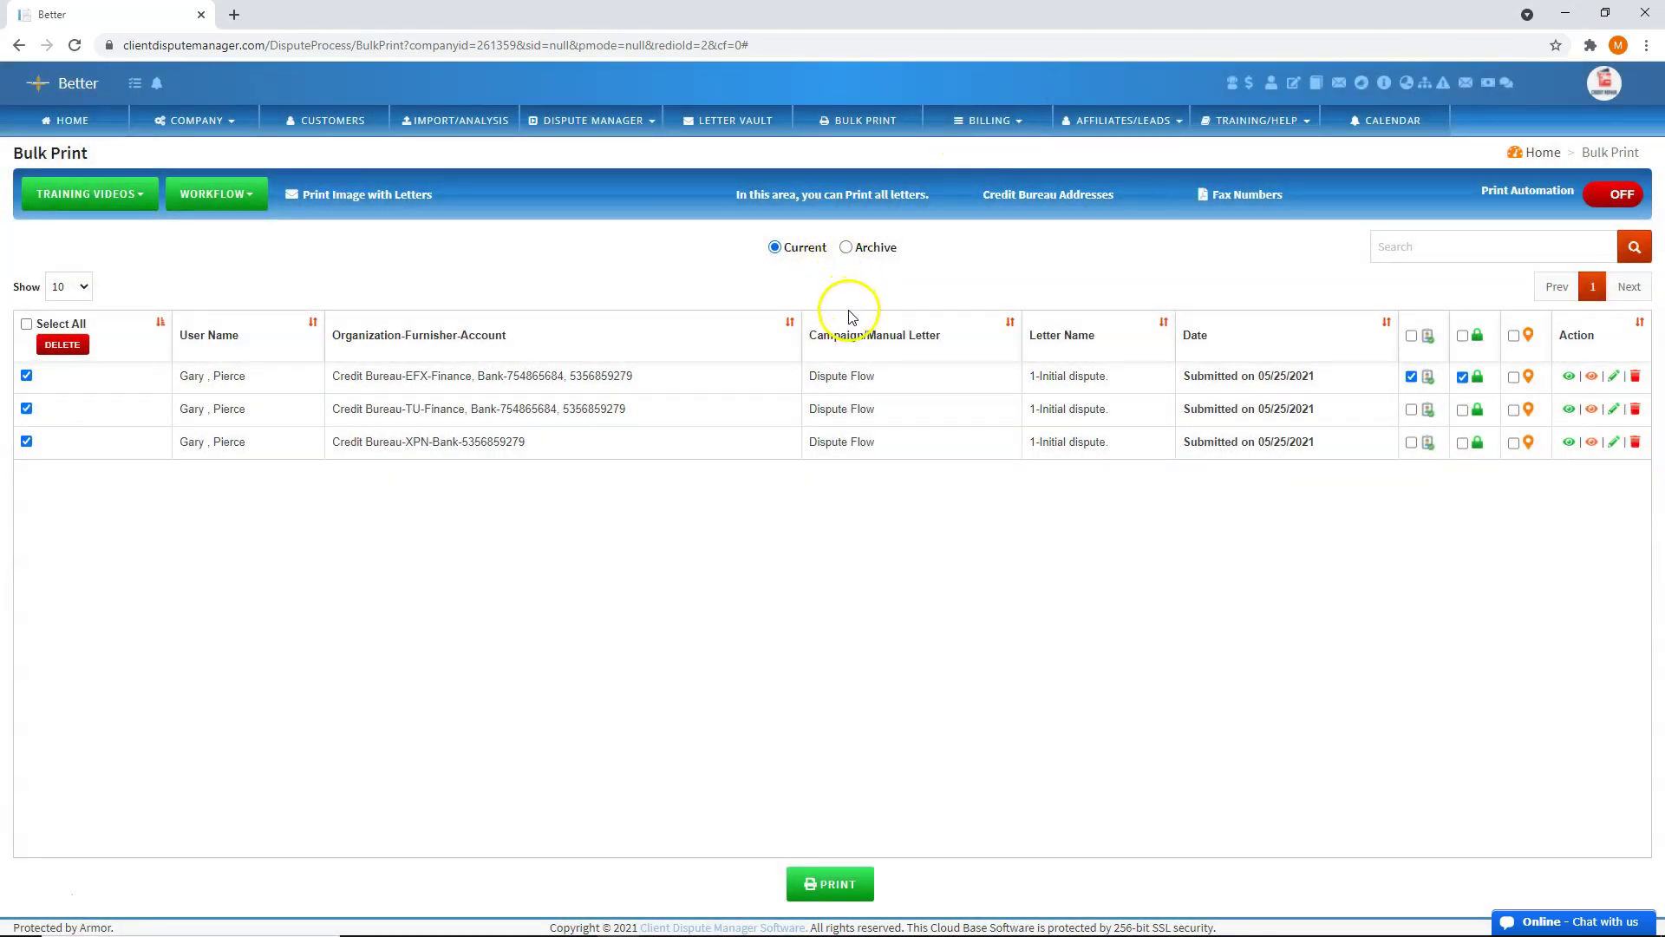
# Step: Return to the home page
pyautogui.click(73, 123)
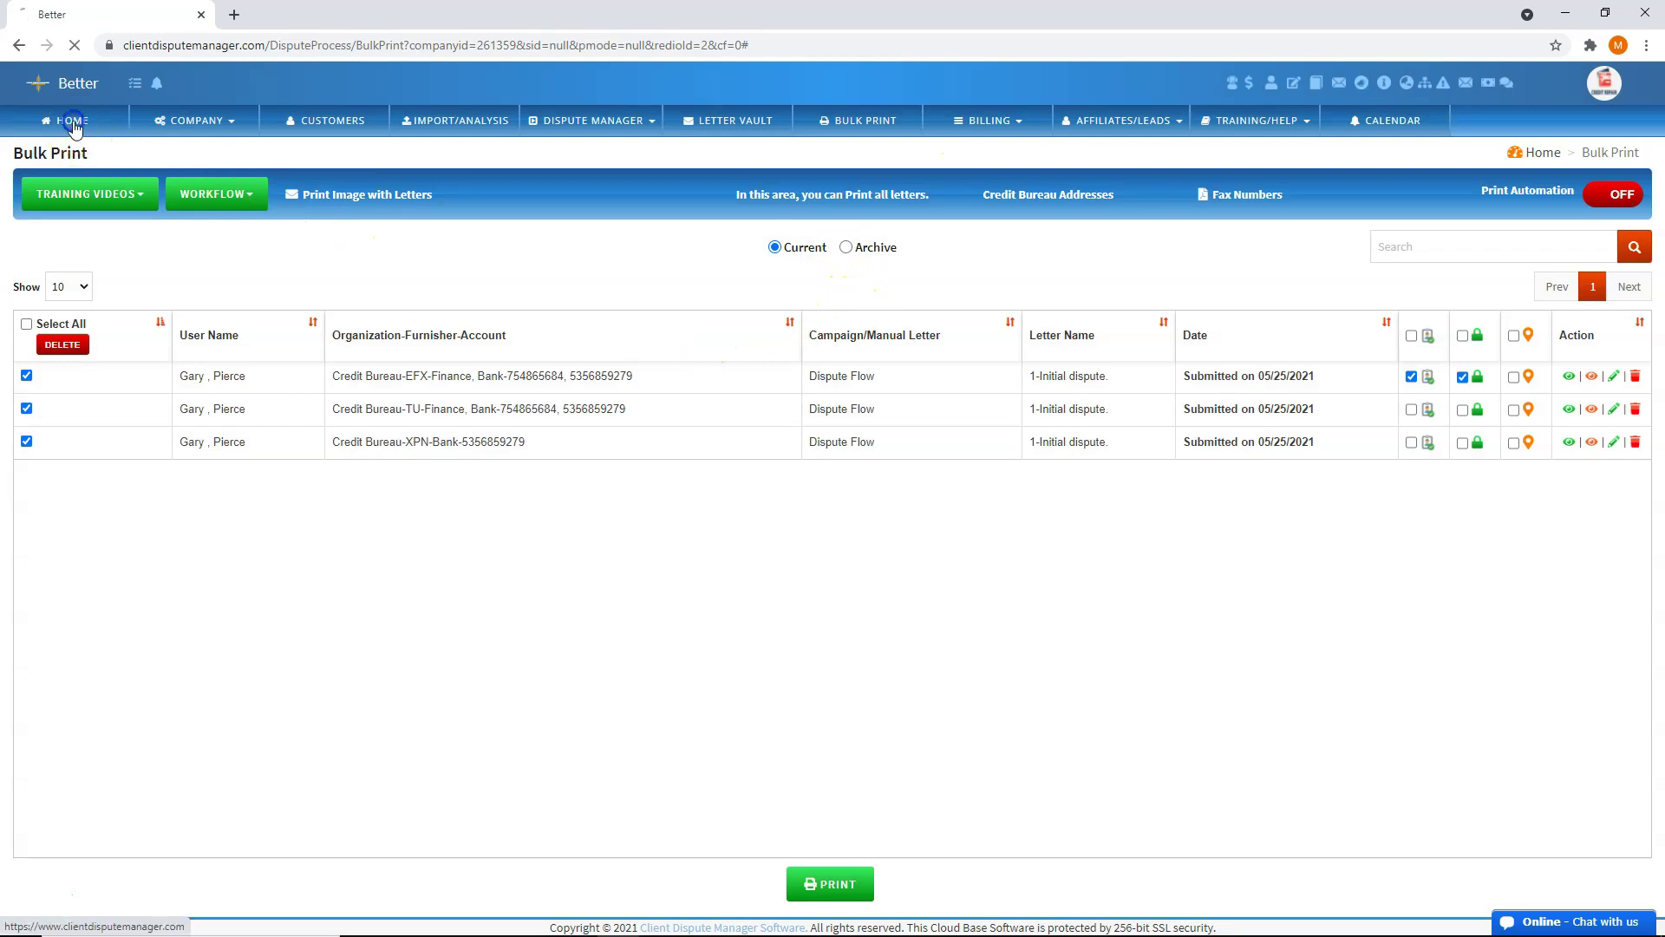